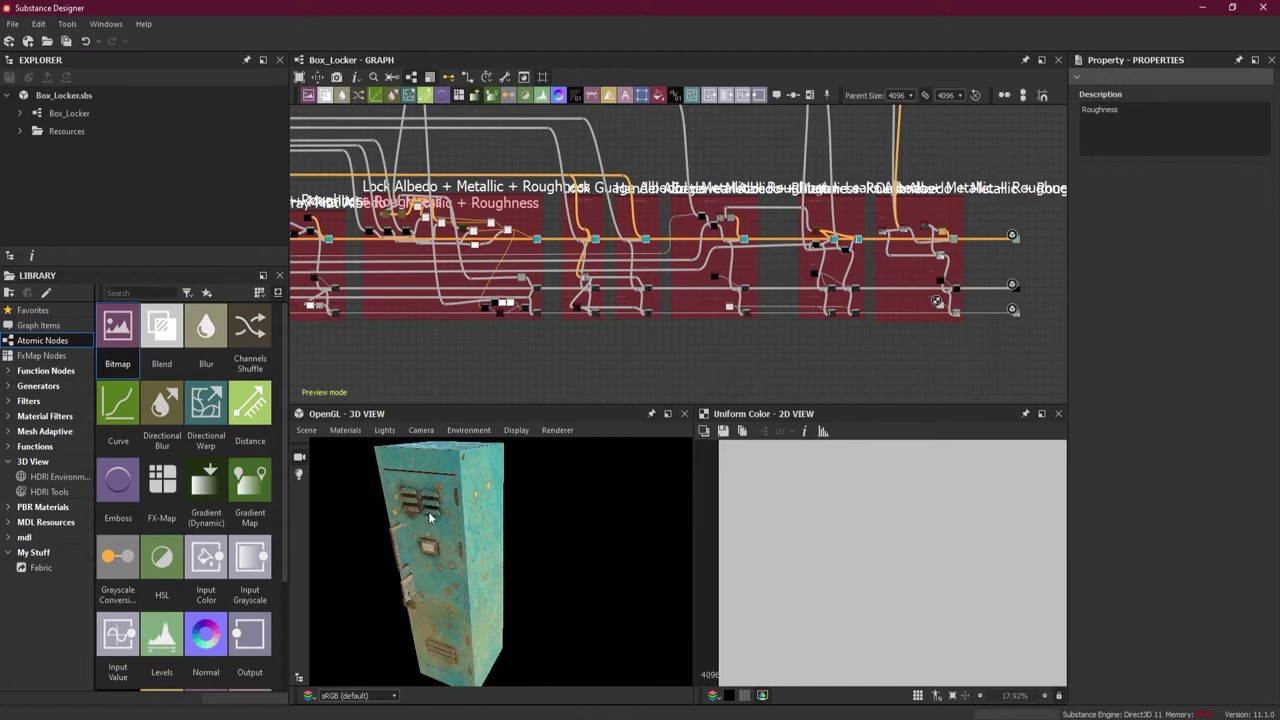
- Replace the locker in the 3D view with the built-in Cylinder shape
{"action": "scroll", "coordinate": [492, 491], "scroll_direction": "up", "scroll_amount": 3}
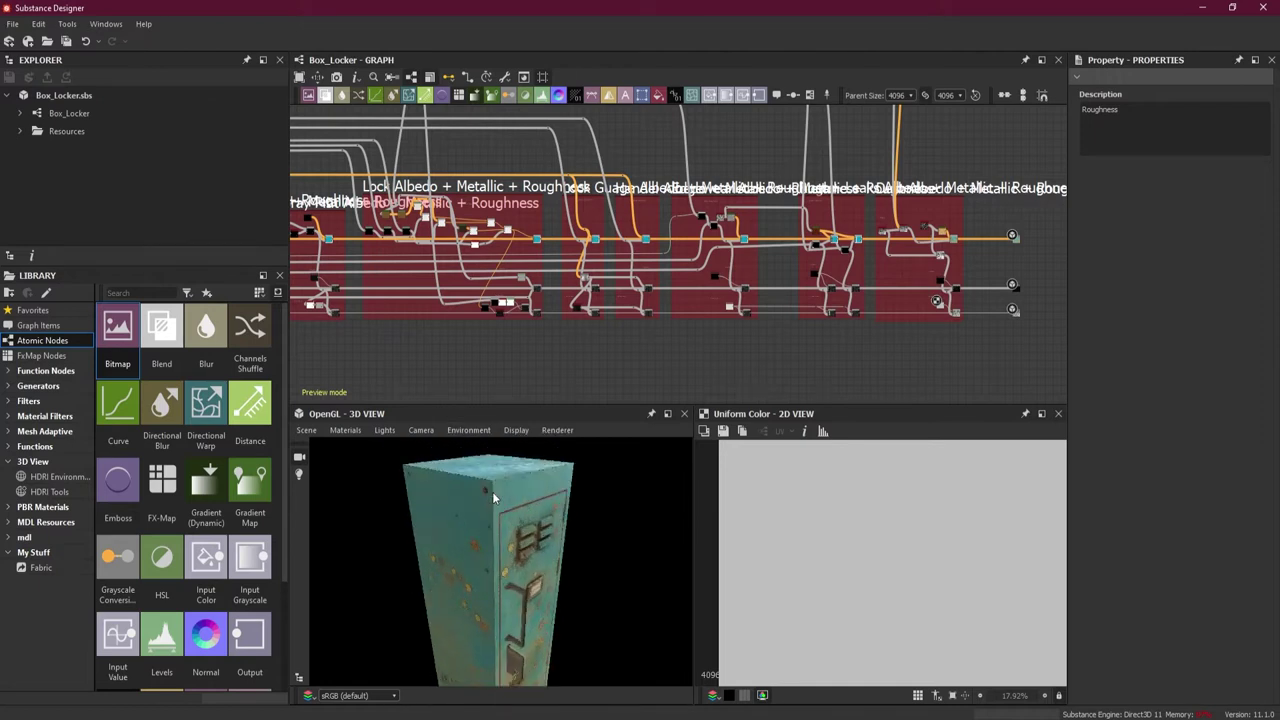
{"action": "middle_click_drag", "start_coordinate": [533, 566], "coordinate": [529, 560]}
{"action": "scroll", "coordinate": [530, 560], "scroll_direction": "down", "scroll_amount": 6}
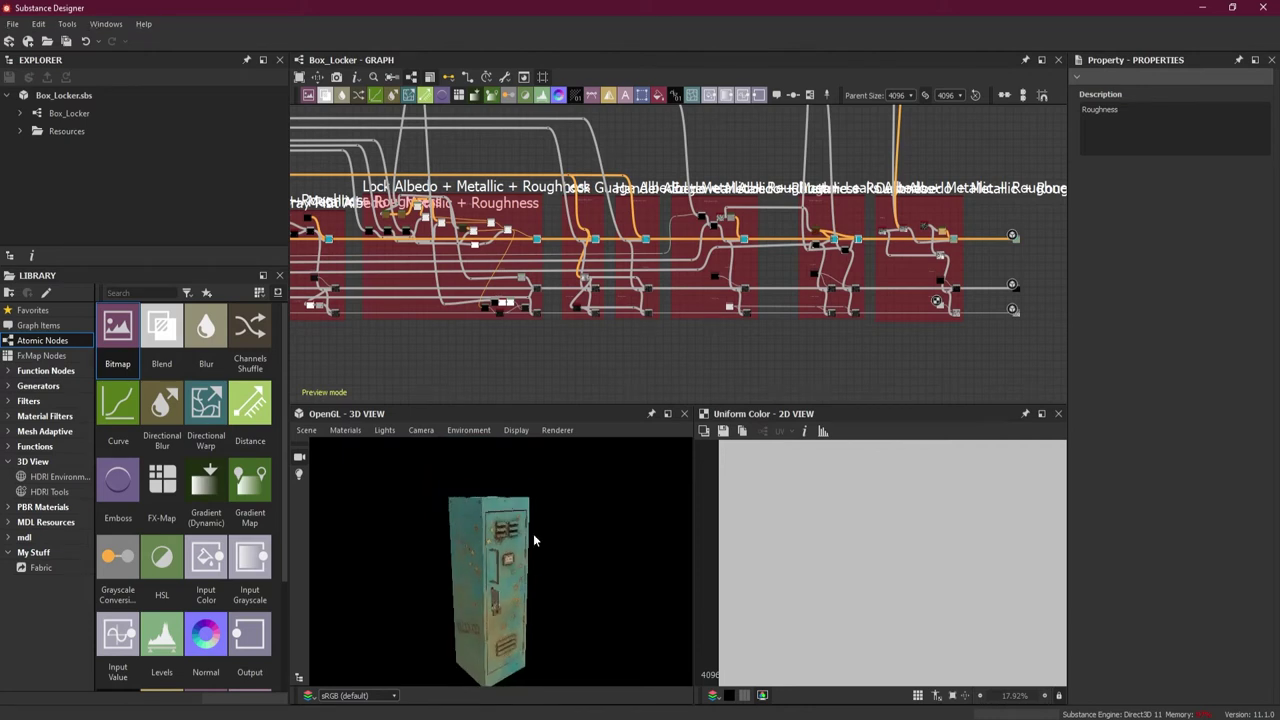
{"action": "left_click", "coordinate": [307, 430]}
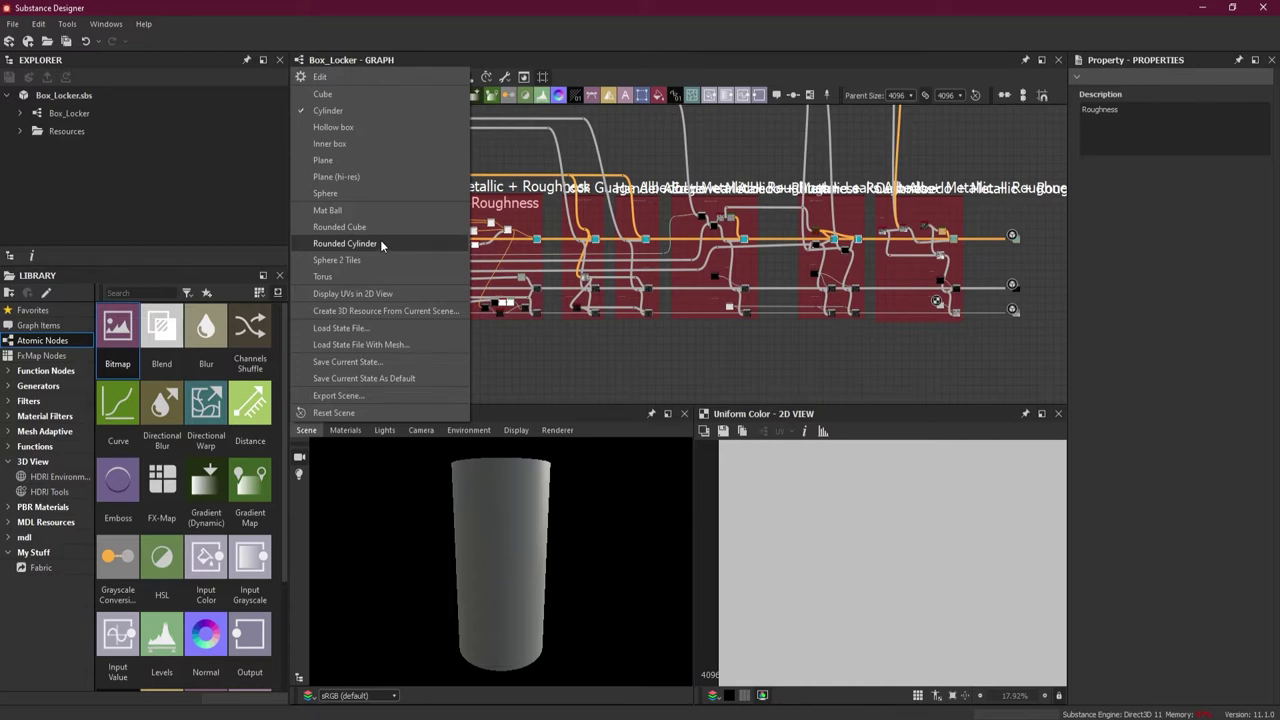
{"action": "left_click", "coordinate": [587, 385]}
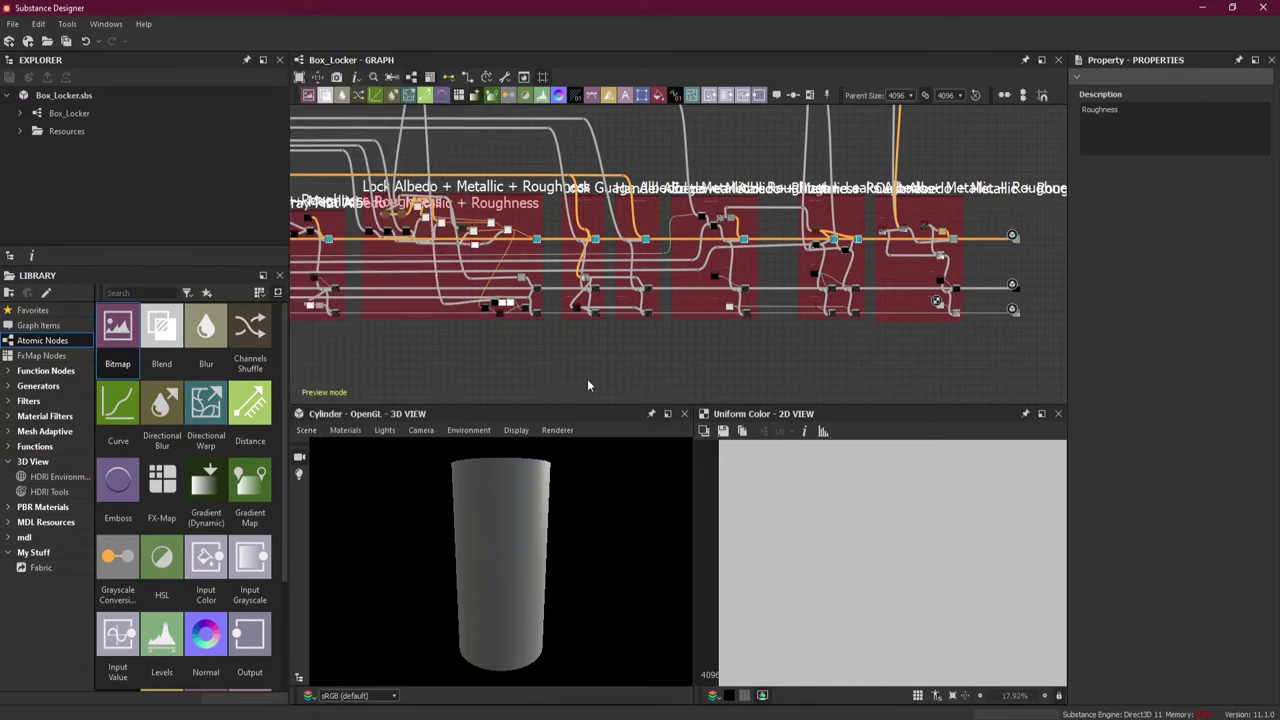
- Load the Locker_Box mesh from the package's Resources folder into the 3D view
{"action": "left_click", "coordinate": [20, 113]}
{"action": "left_click", "coordinate": [20, 113]}
{"action": "left_click", "coordinate": [20, 131]}
{"action": "left_click_drag", "start_coordinate": [73, 152], "coordinate": [457, 497]}
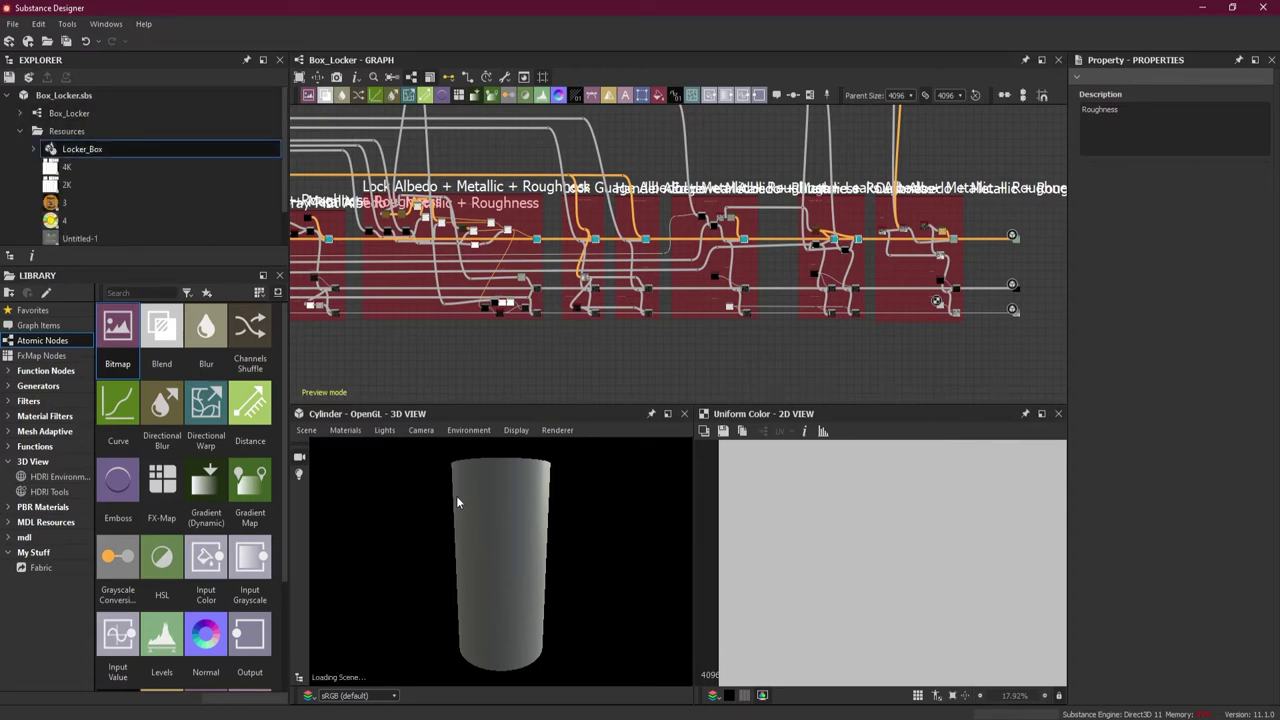
{"action": "left_click", "coordinate": [21, 133]}
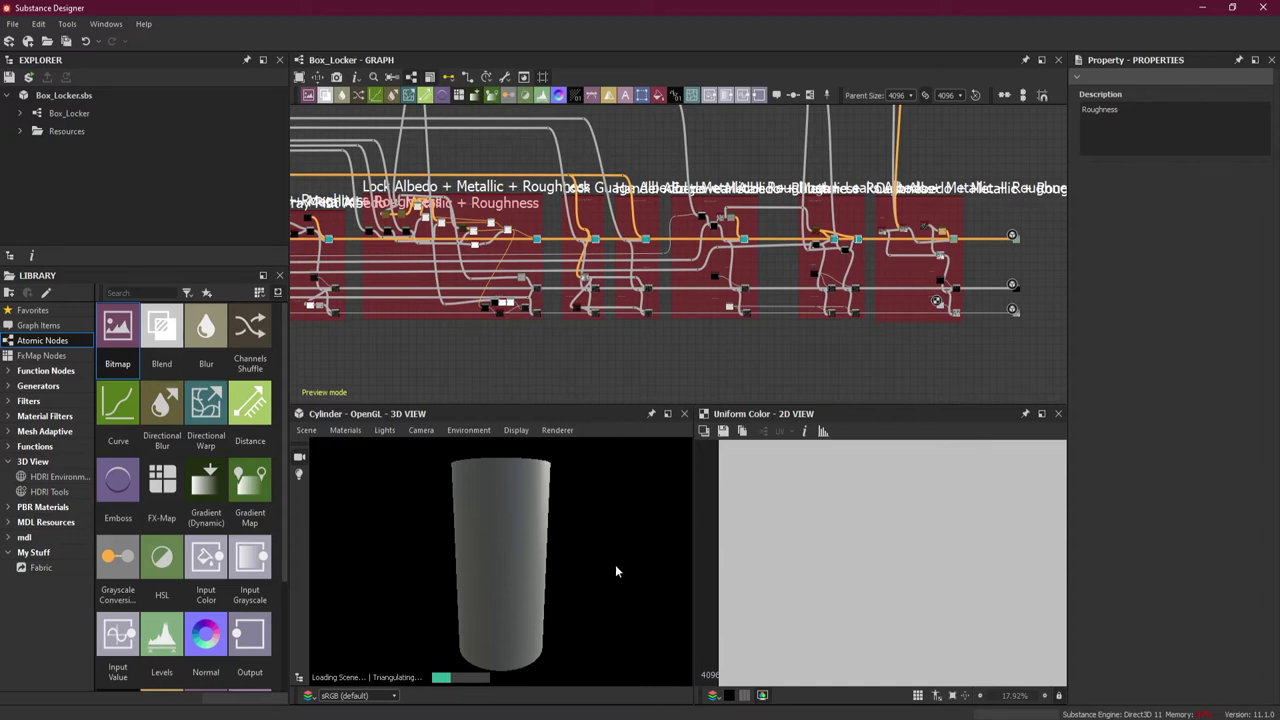
- Show the Box_Locker graph's outputs on the mesh in the 3D view
{"action": "left_click", "coordinate": [316, 430]}
{"action": "left_click", "coordinate": [436, 385]}
{"action": "right_click", "coordinate": [488, 341]}
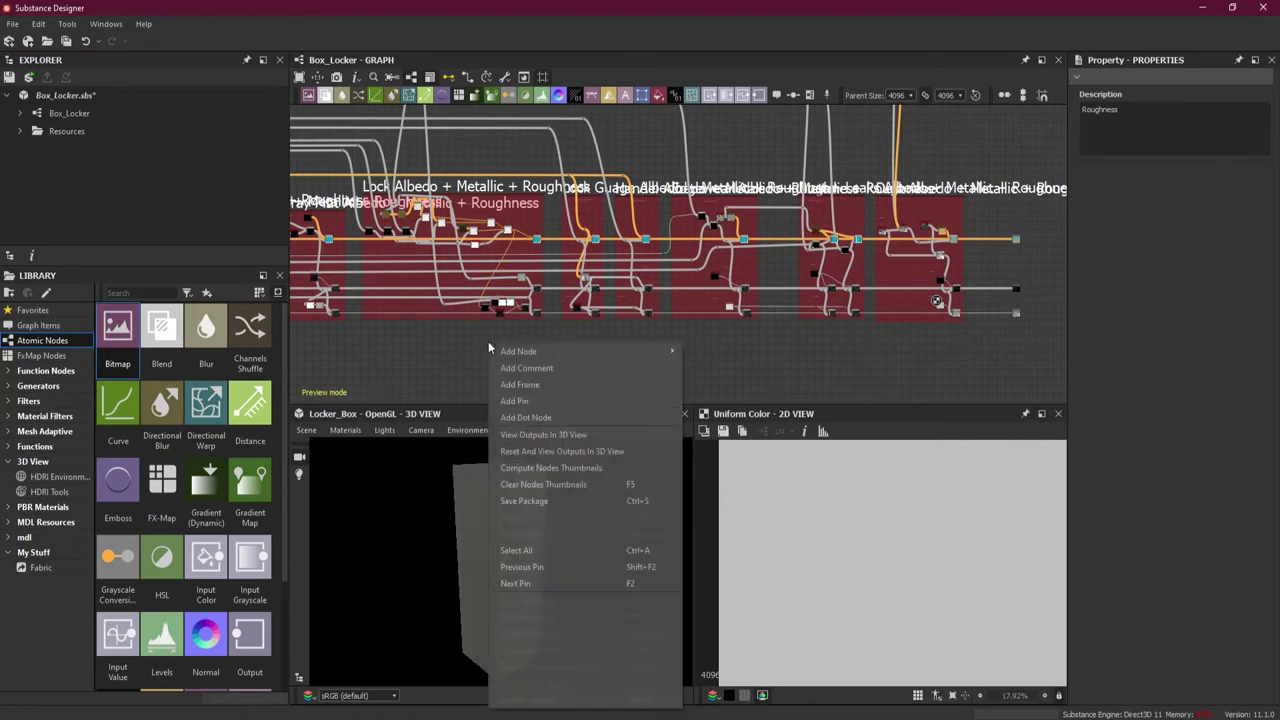
{"action": "left_click", "coordinate": [595, 436]}
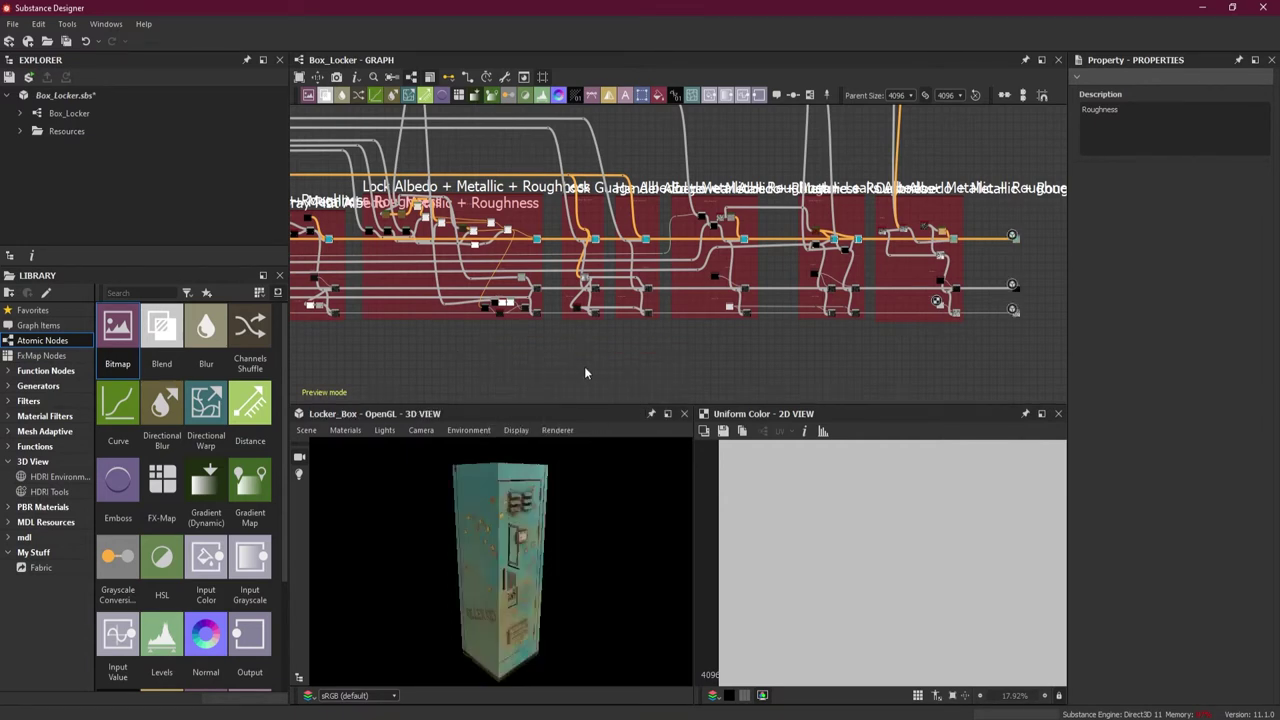
- Set the Locker1 material's shader to physically_metallic_roughness with the Tessellation technique
{"action": "left_click", "coordinate": [345, 430]}
{"action": "mouse_move", "coordinate": [361, 446]}
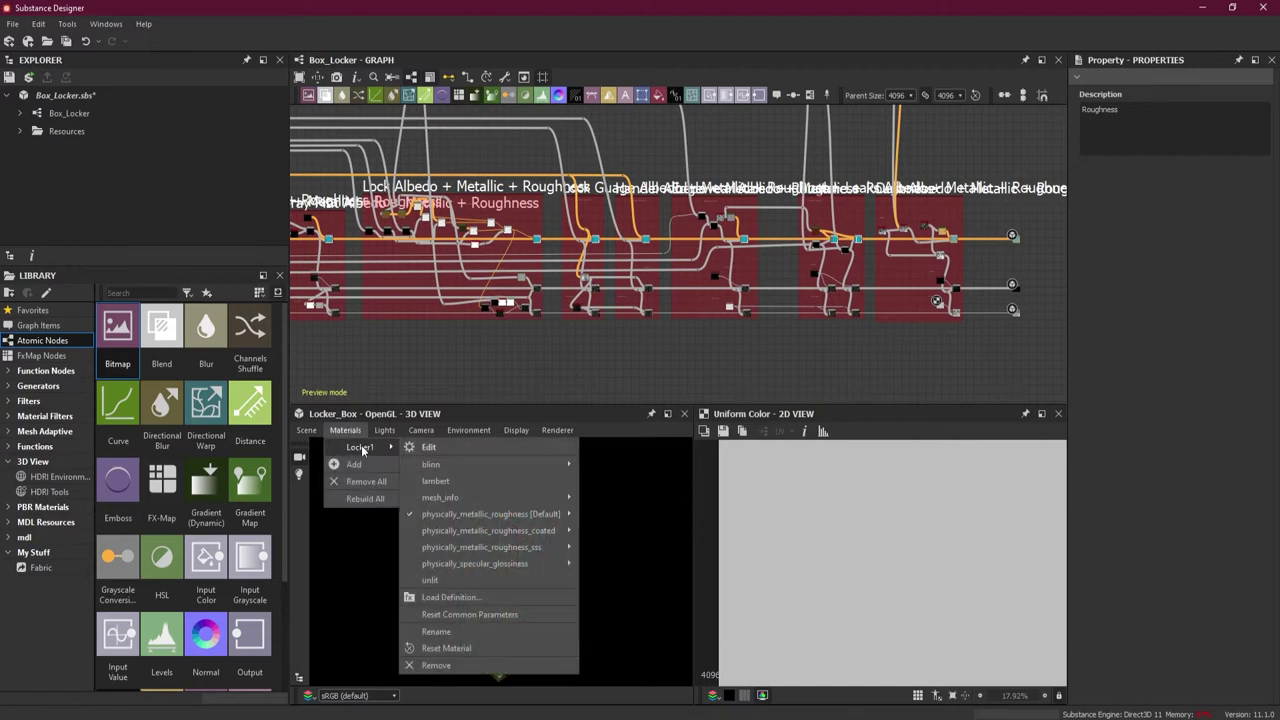
{"action": "mouse_move", "coordinate": [473, 510]}
{"action": "left_click", "coordinate": [620, 530]}
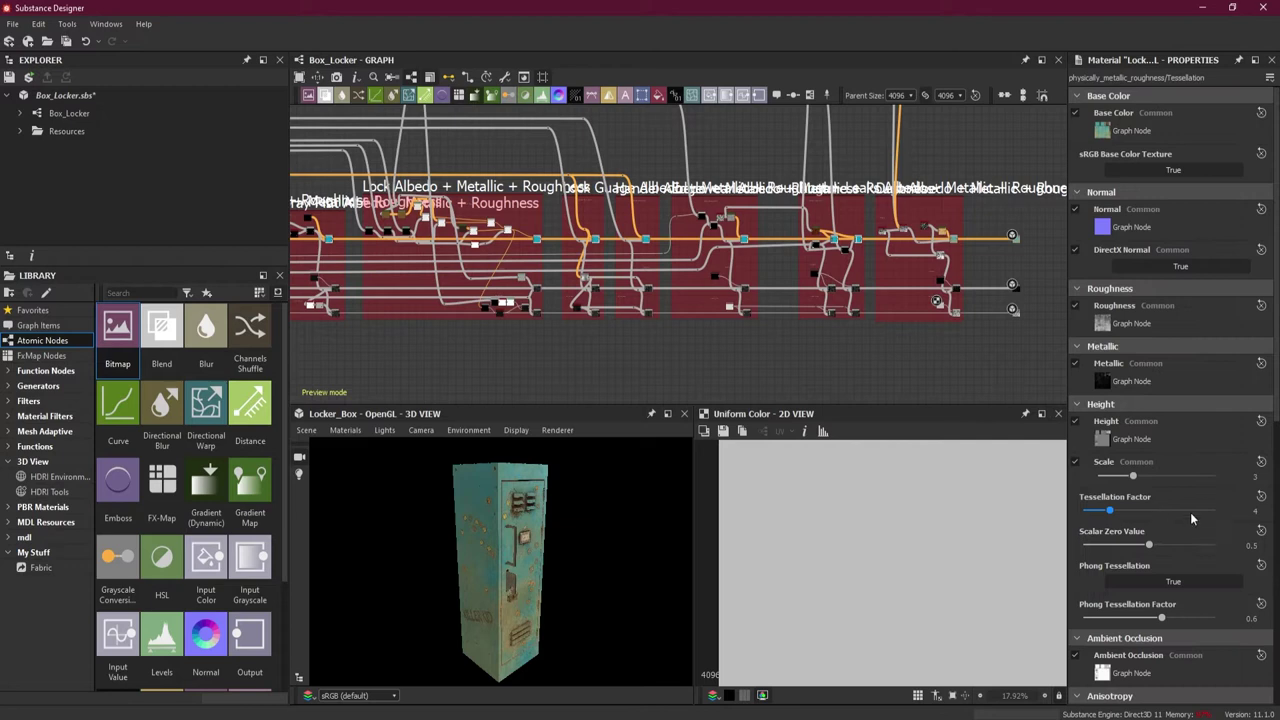
{"action": "left_click_drag", "start_coordinate": [554, 547], "coordinate": [504, 554]}
{"action": "scroll", "coordinate": [518, 516], "scroll_direction": "up", "scroll_amount": 3}
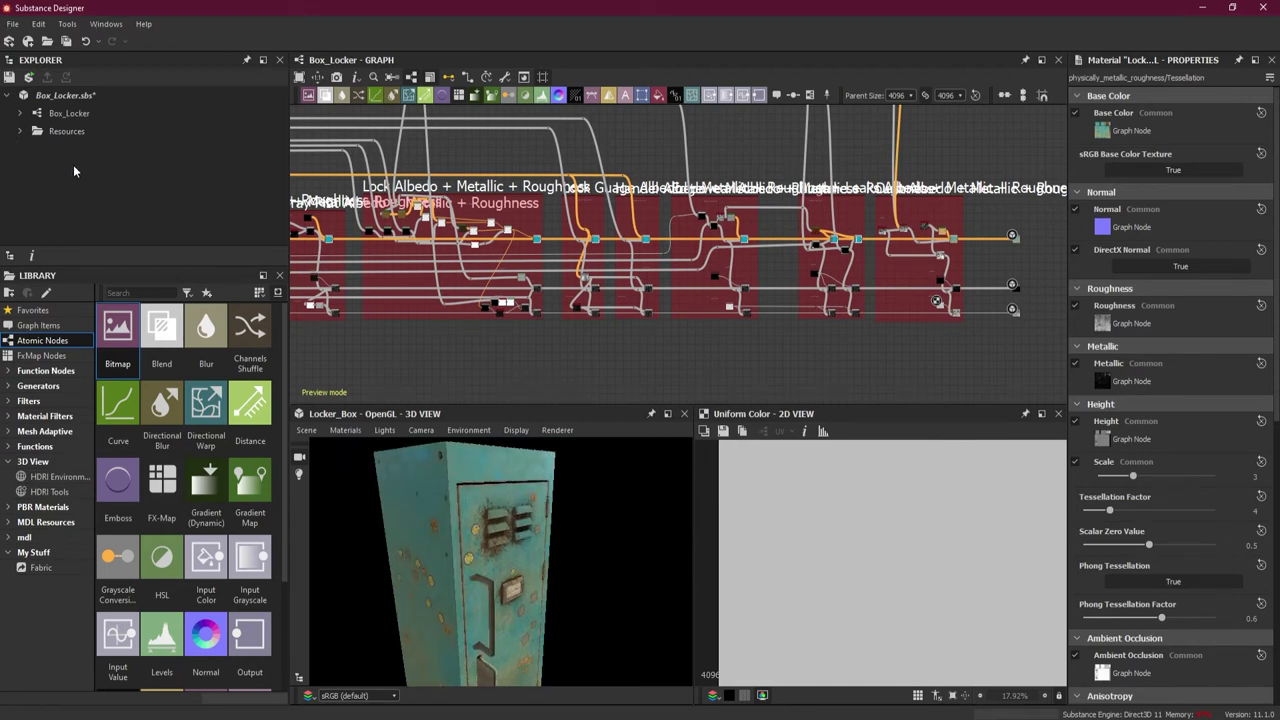
- Expand the package's resources down to the contents of the HDRI folder
{"action": "left_click", "coordinate": [20, 131]}
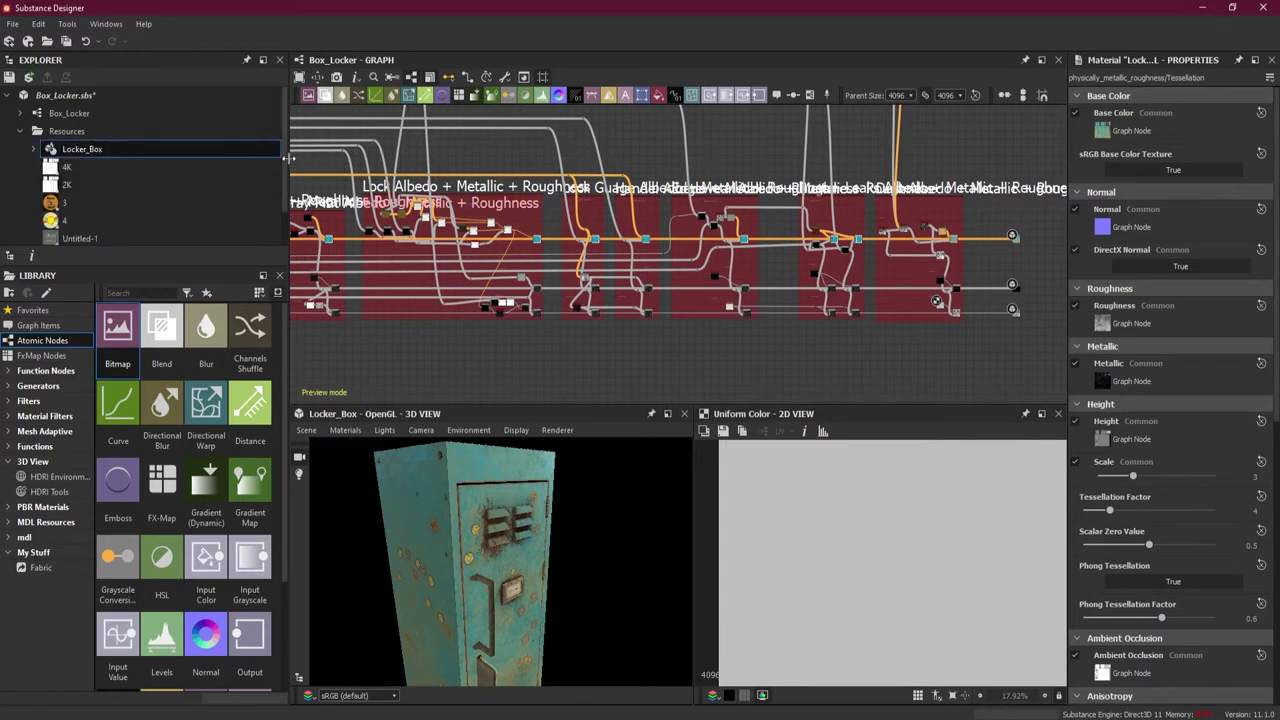
{"action": "scroll", "coordinate": [150, 185], "scroll_direction": "down", "scroll_amount": 1}
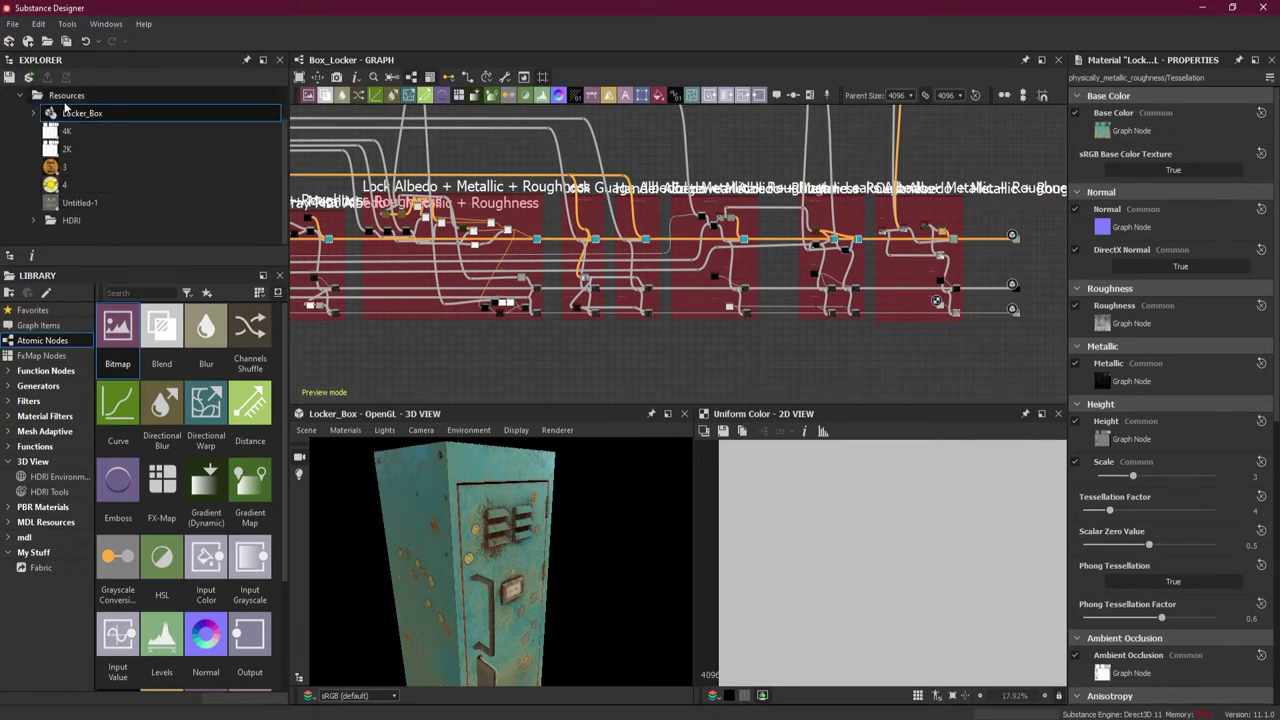
{"action": "double_click", "coordinate": [72, 225]}
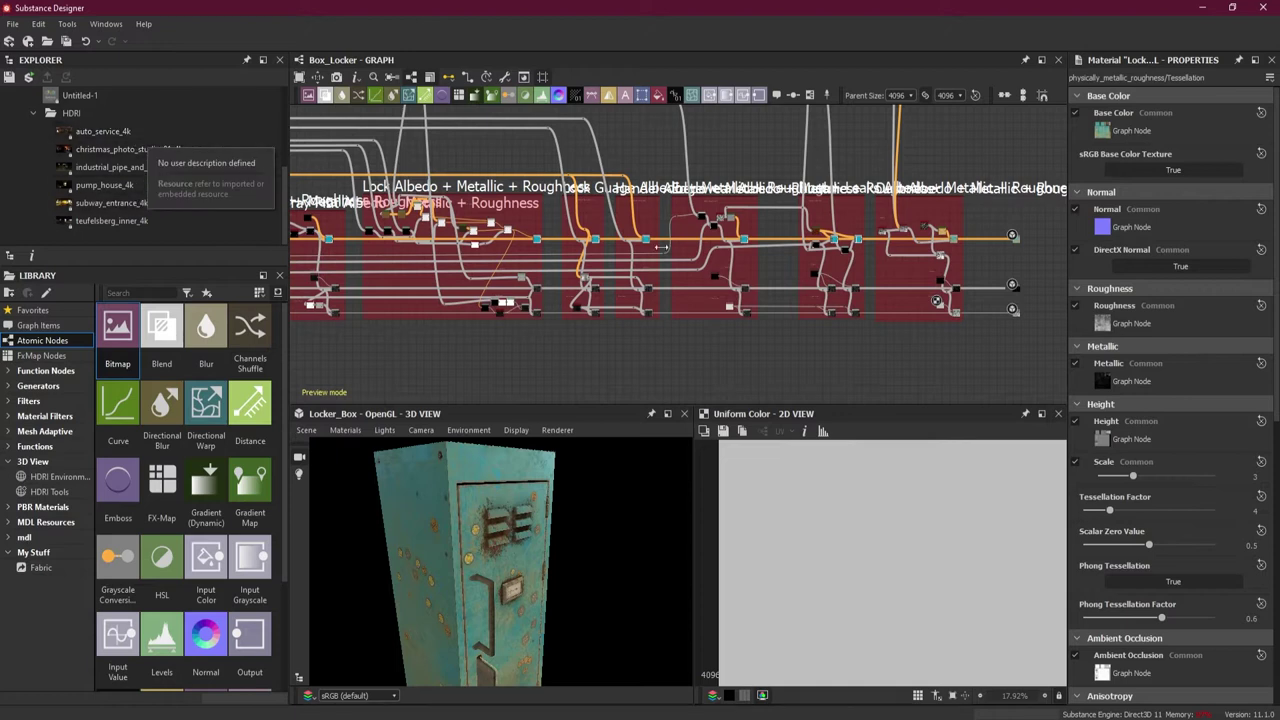
- Switch to the browser, look through the Indoor HDRIs on HDRI Haven, and close the browser window
{"action": "key", "text": "alt+Tab"}
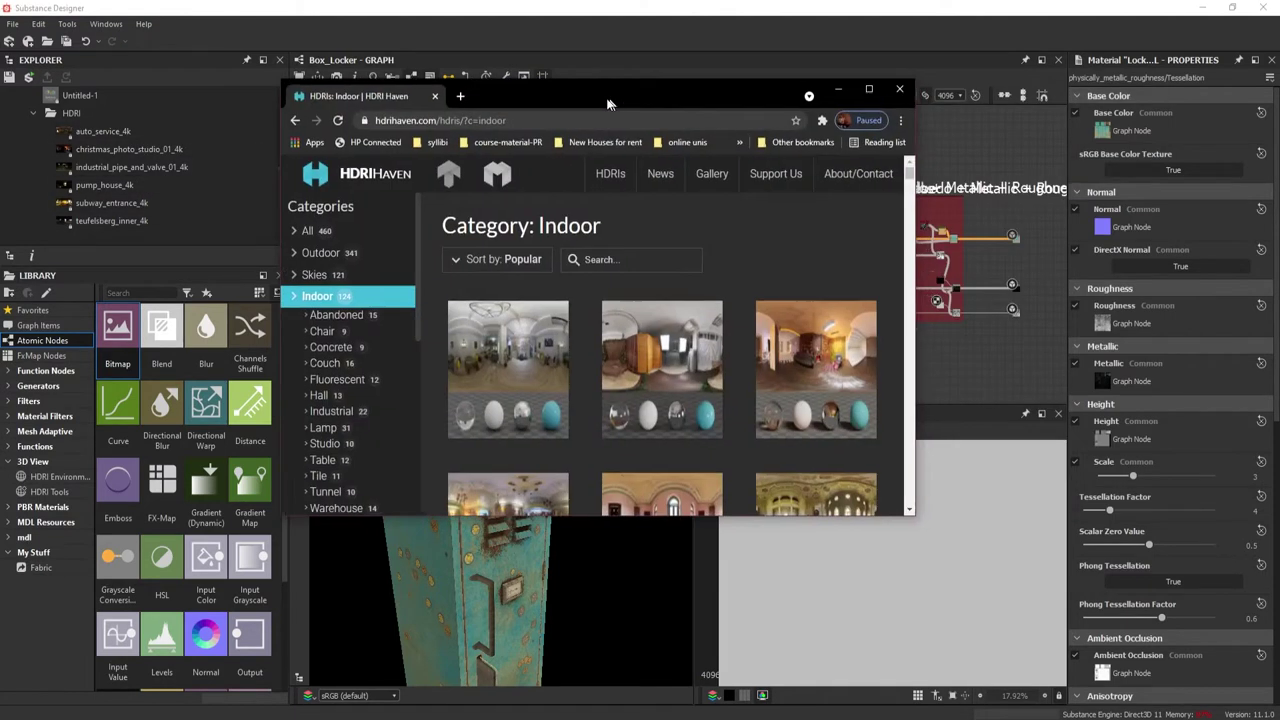
{"action": "left_click_drag", "start_coordinate": [610, 97], "coordinate": [522, 57]}
{"action": "left_click", "coordinate": [778, 49]}
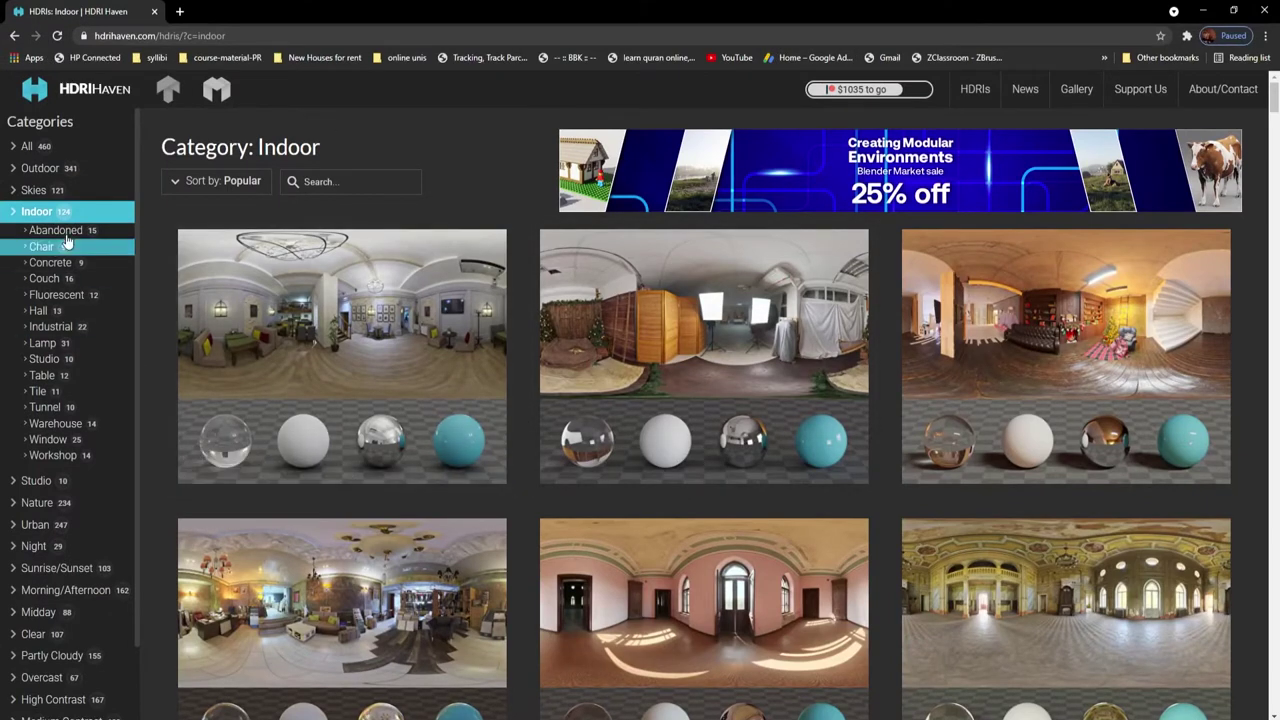
{"action": "scroll", "coordinate": [653, 503], "scroll_direction": "down", "scroll_amount": 3}
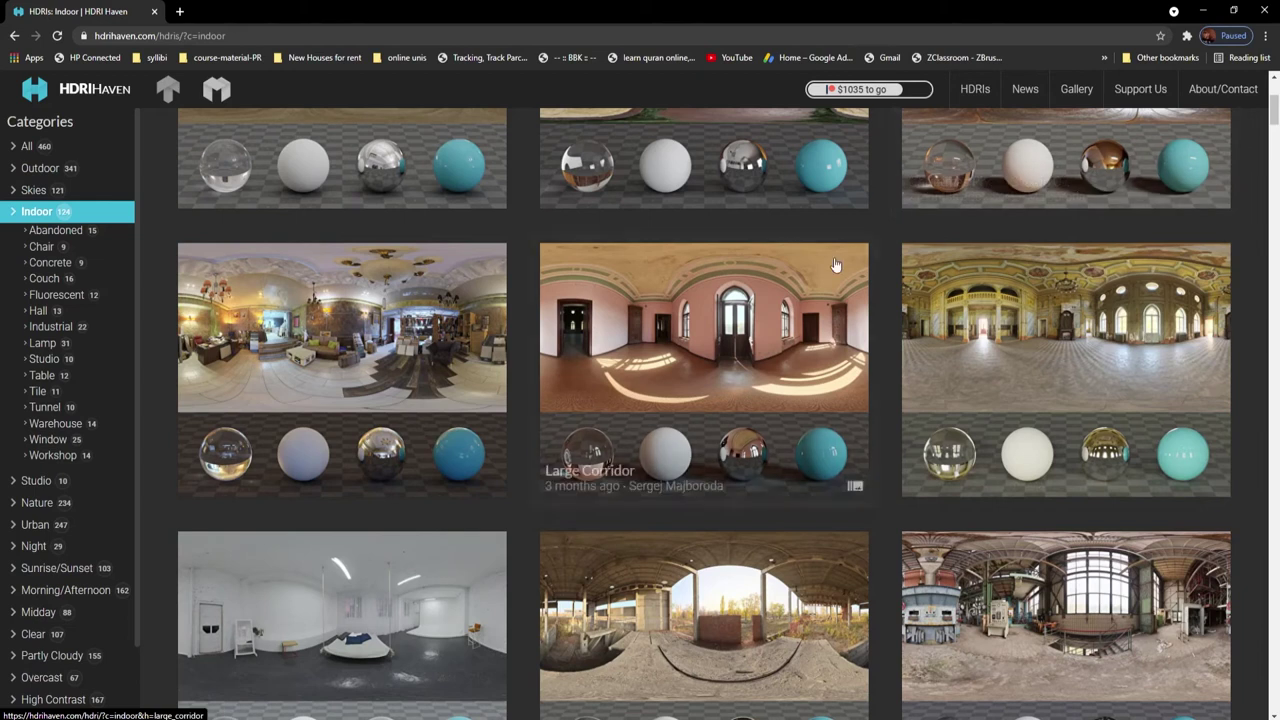
{"action": "left_click", "coordinate": [1263, 14]}
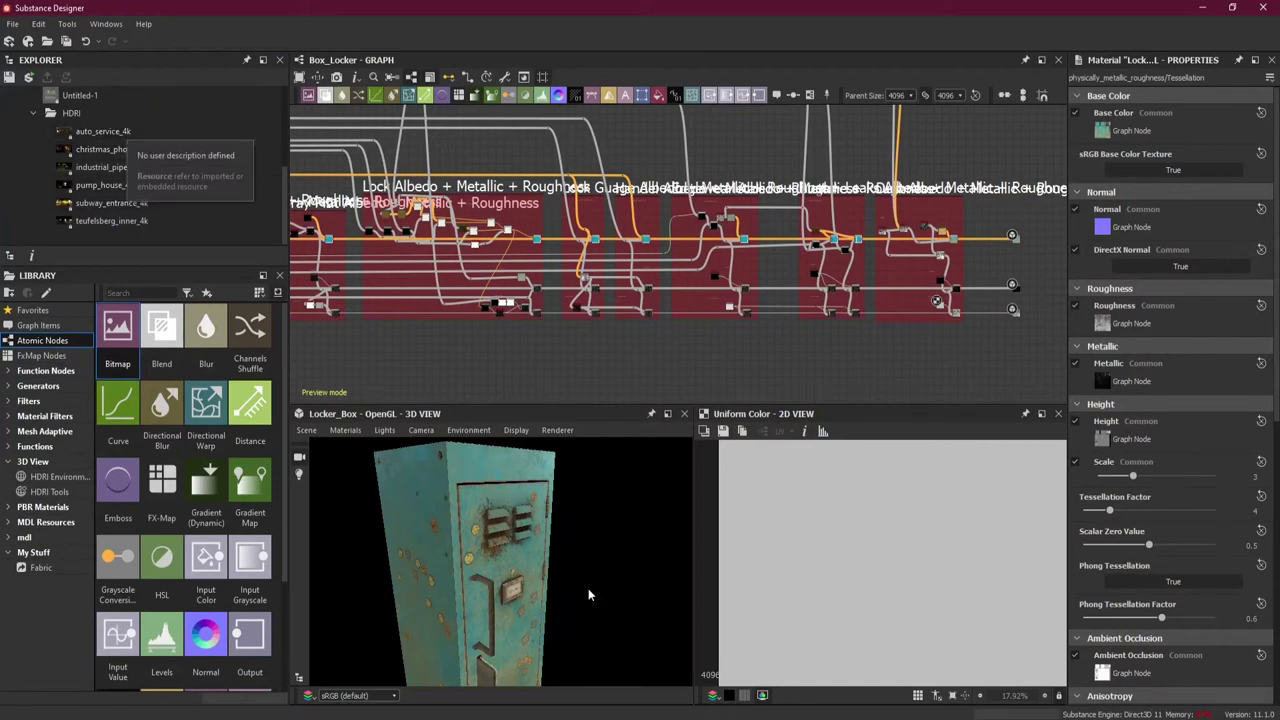
- Undock the 3D view and arrange it as a large floating window over the graph, leaving the resources and properties accessible
{"action": "scroll", "coordinate": [577, 581], "scroll_direction": "down", "scroll_amount": 2}
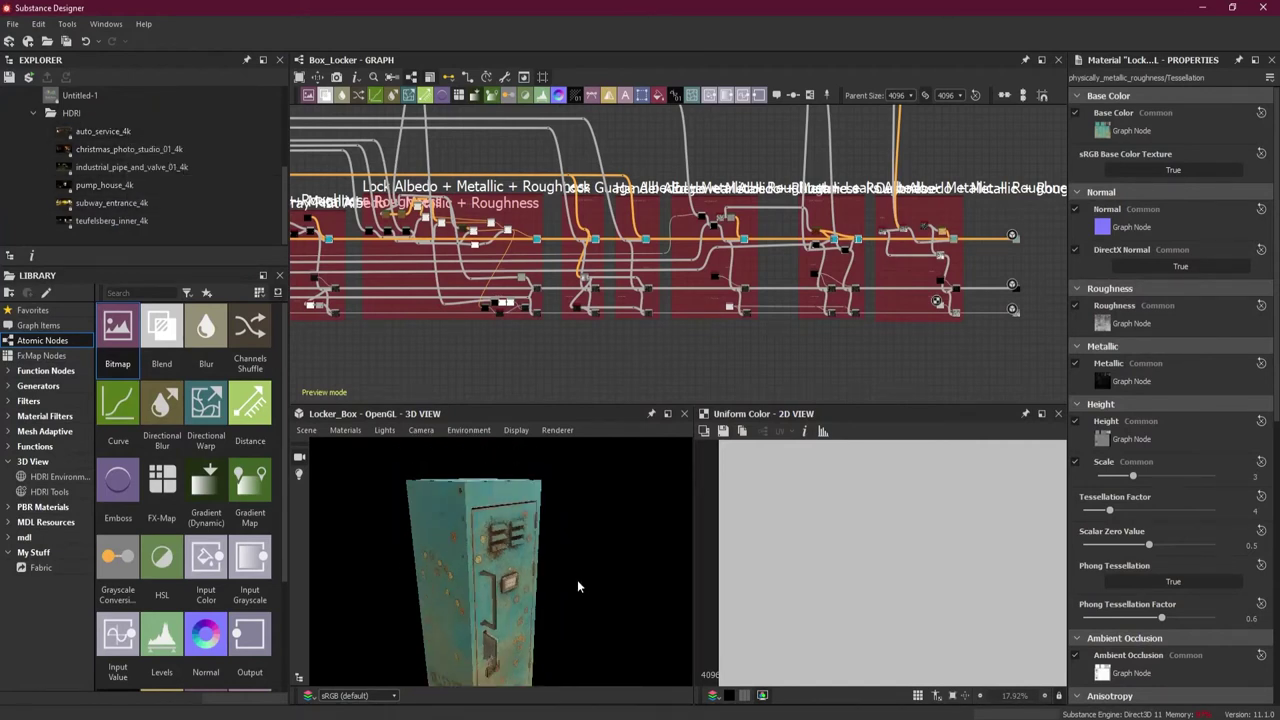
{"action": "left_click", "coordinate": [668, 416]}
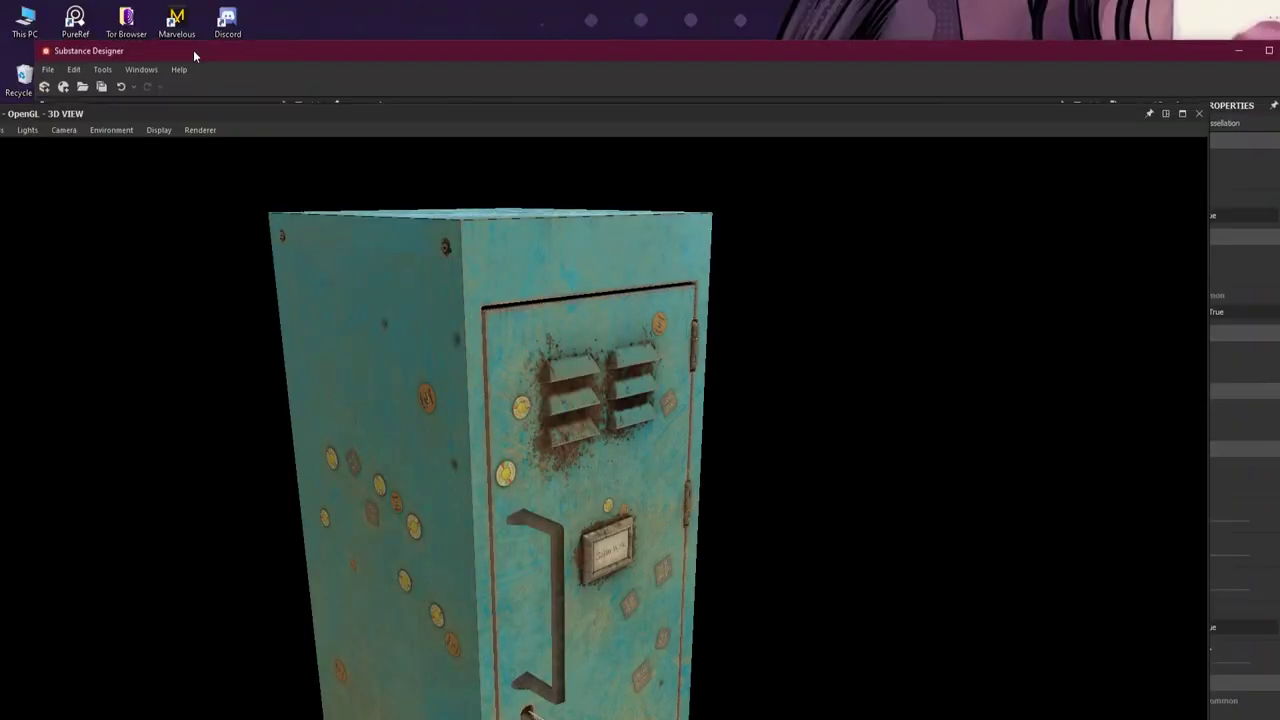
{"action": "double_click", "coordinate": [193, 50]}
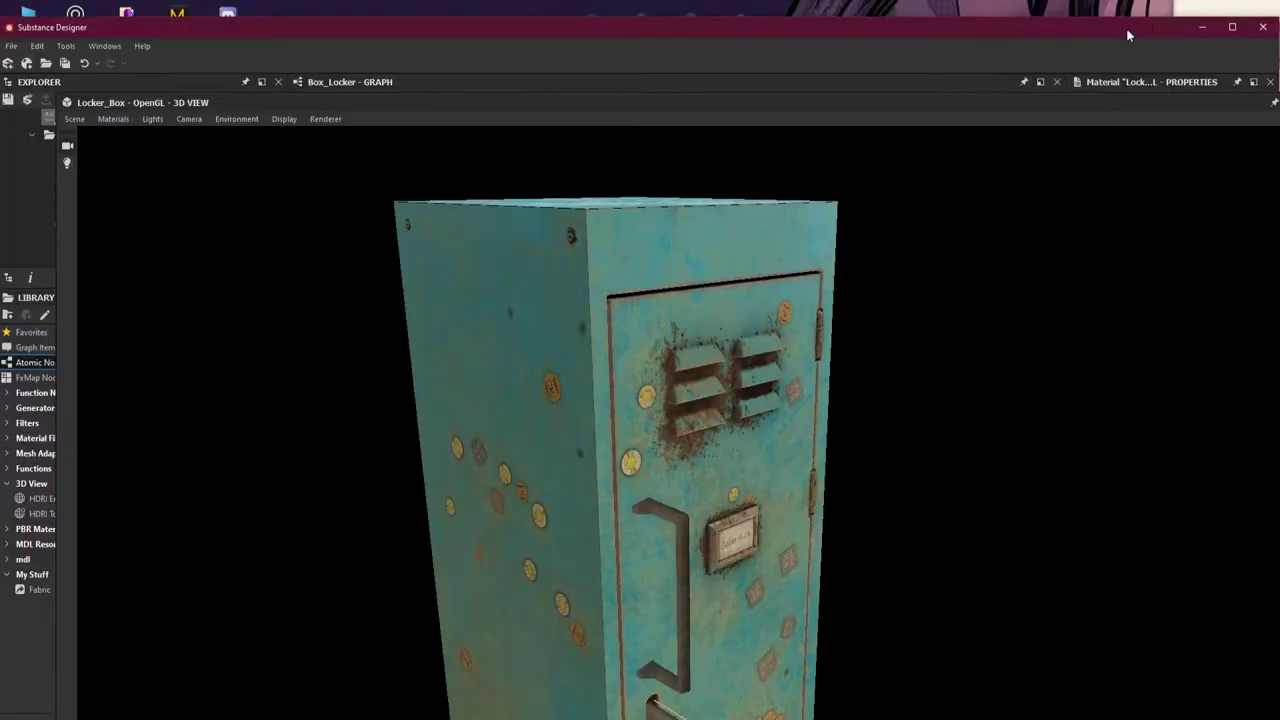
{"action": "left_click_drag", "start_coordinate": [1126, 27], "coordinate": [1028, 10]}
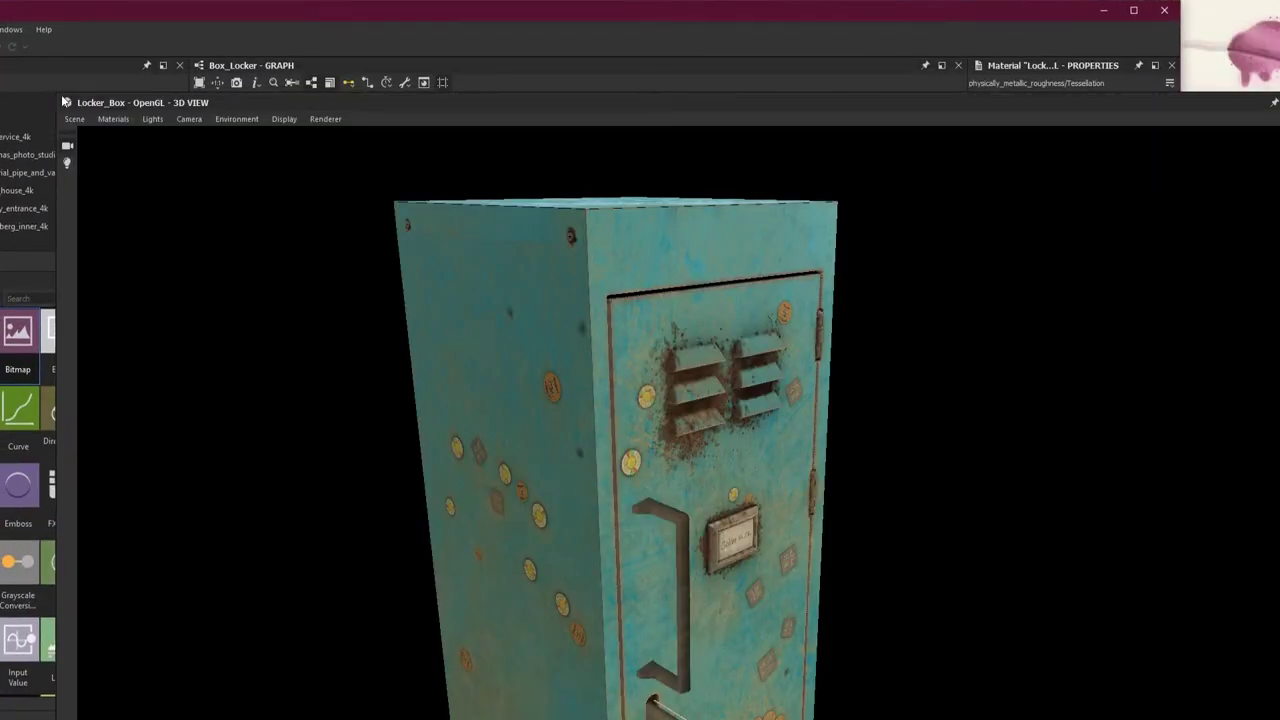
{"action": "left_click_drag", "start_coordinate": [58, 94], "coordinate": [371, 251]}
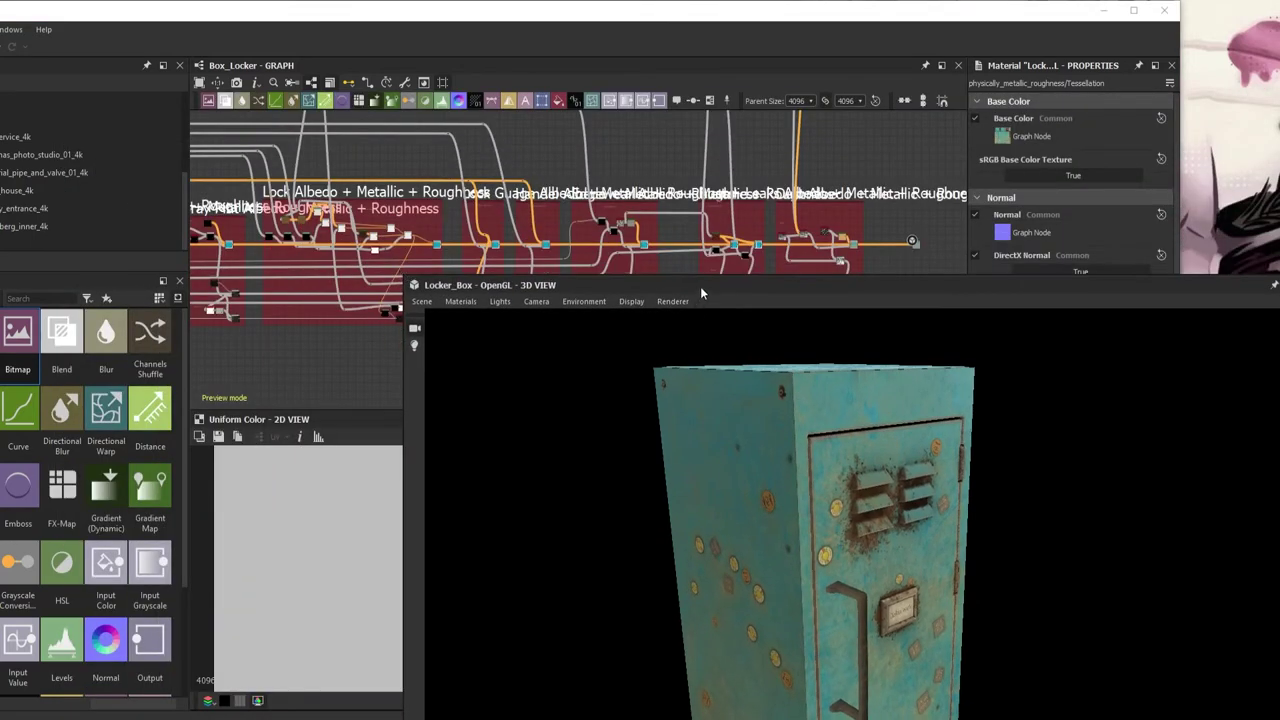
{"action": "left_click", "coordinate": [1131, 11]}
{"action": "left_click_drag", "start_coordinate": [1036, 283], "coordinate": [757, 88]}
{"action": "scroll", "coordinate": [706, 366], "scroll_direction": "down", "scroll_amount": 2}
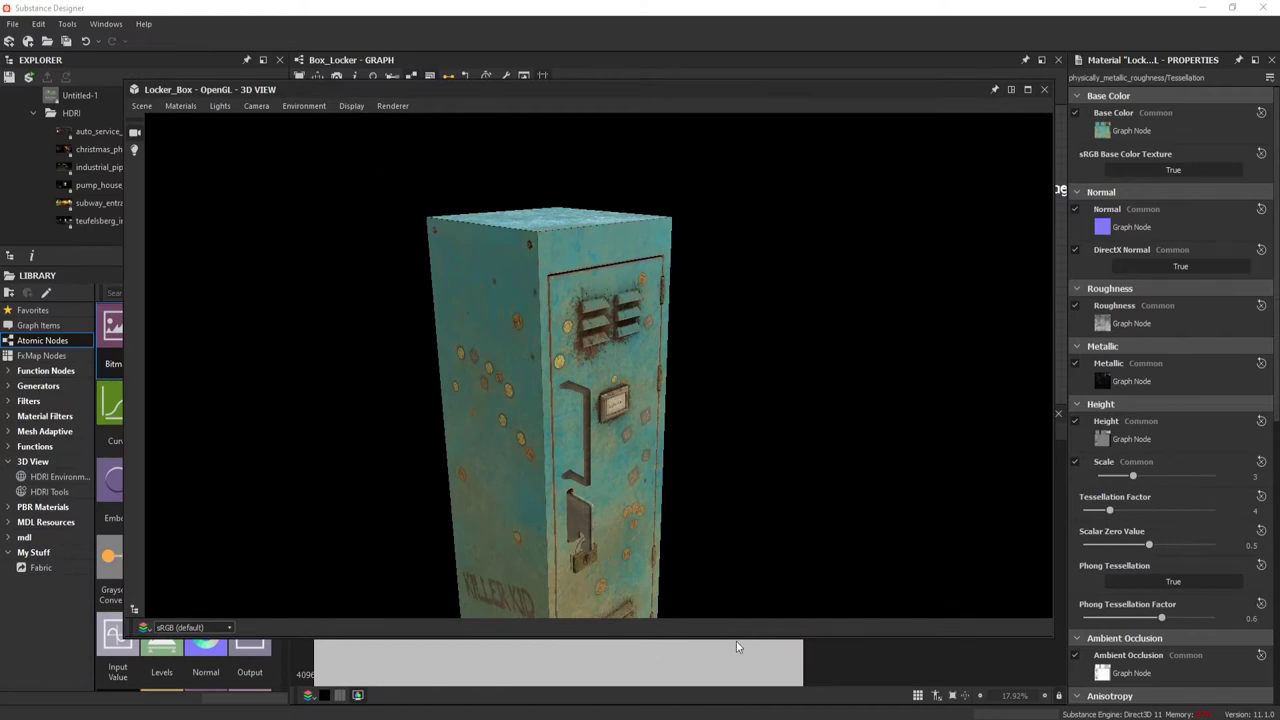
{"action": "left_click_drag", "start_coordinate": [736, 637], "coordinate": [734, 714]}
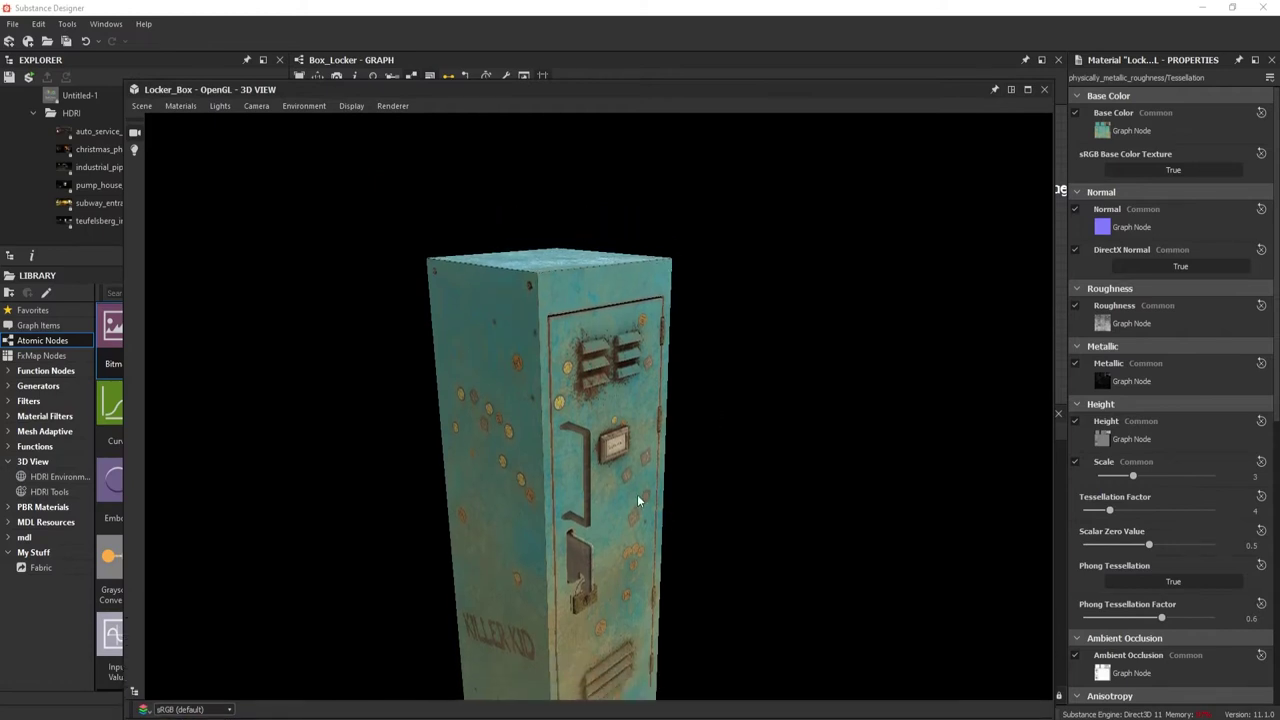
- Make the environment background visible behind the locker by setting Is Visible to True
{"action": "middle_click_drag", "start_coordinate": [637, 494], "coordinate": [624, 432]}
{"action": "left_click_drag", "start_coordinate": [624, 431], "coordinate": [574, 411]}
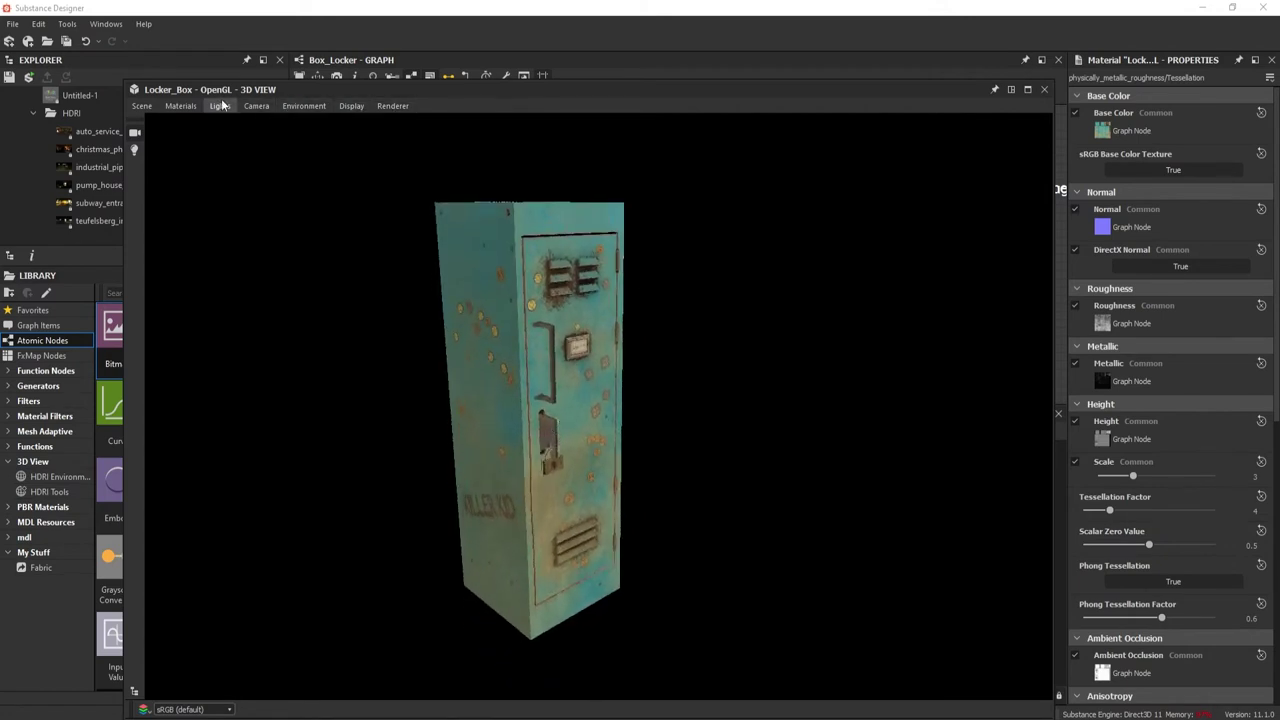
{"action": "left_click", "coordinate": [305, 106]}
{"action": "left_click", "coordinate": [338, 124]}
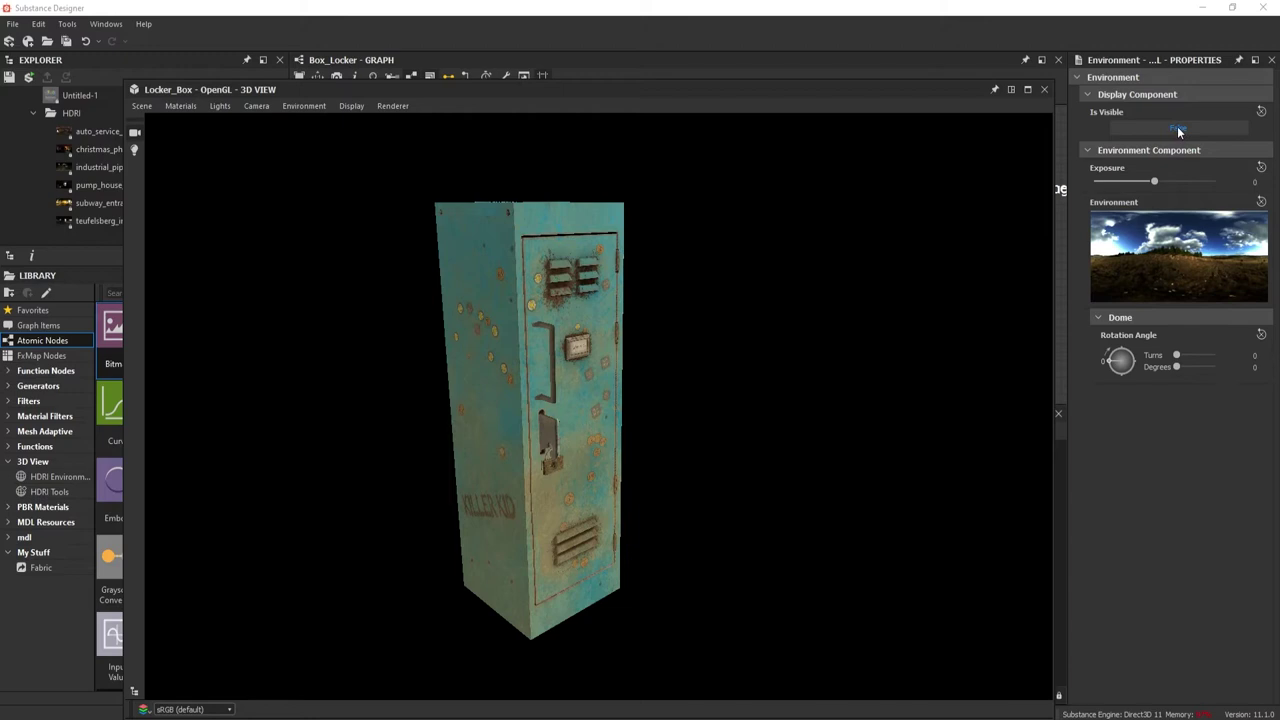
{"action": "left_click", "coordinate": [1178, 129]}
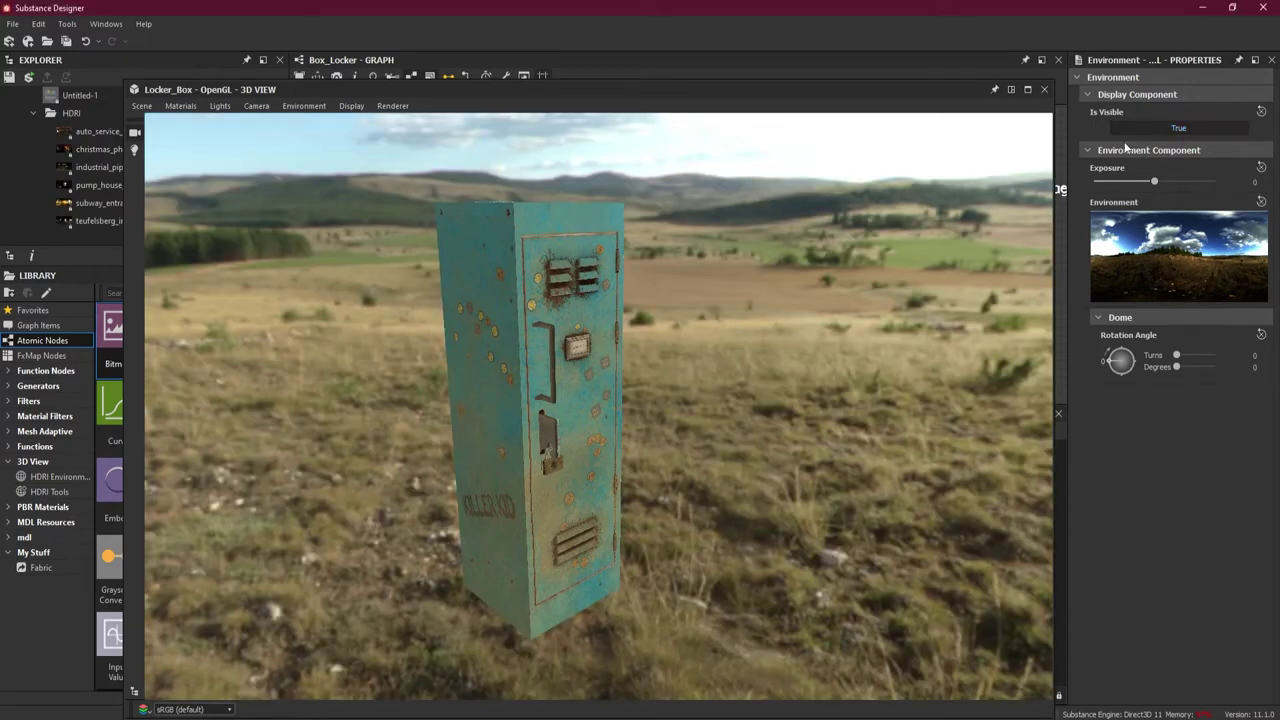
{"action": "left_click_drag", "start_coordinate": [748, 425], "coordinate": [680, 383]}
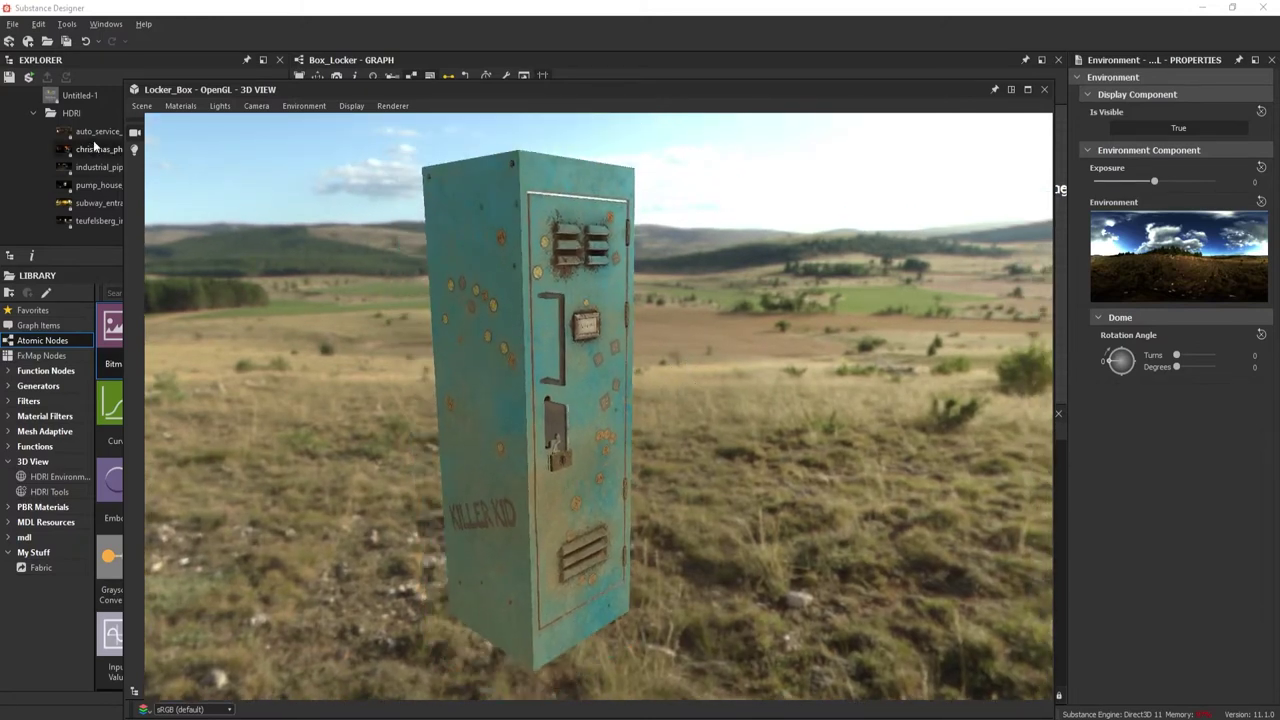
- Apply the auto_service_4k HDRI as the Latitude/Longitude Panorama and rotate the environment to about 184 degrees
{"action": "left_click_drag", "start_coordinate": [97, 137], "coordinate": [297, 255]}
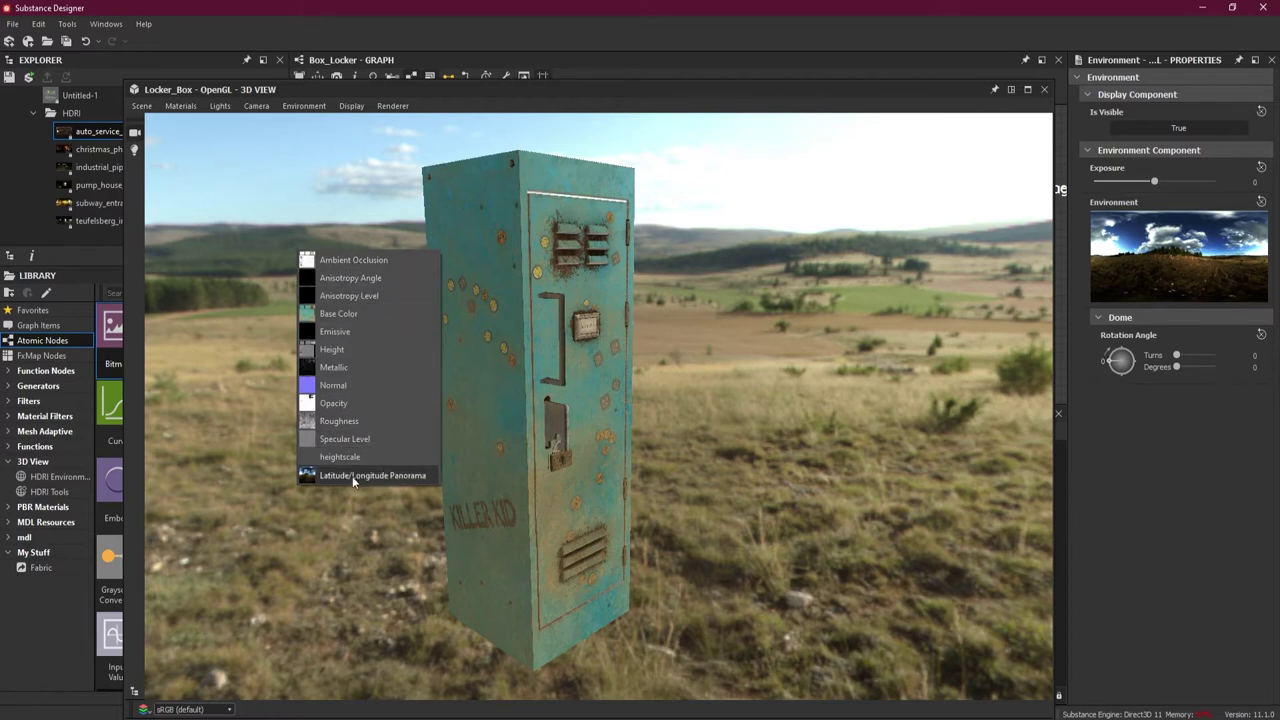
{"action": "left_click", "coordinate": [412, 478]}
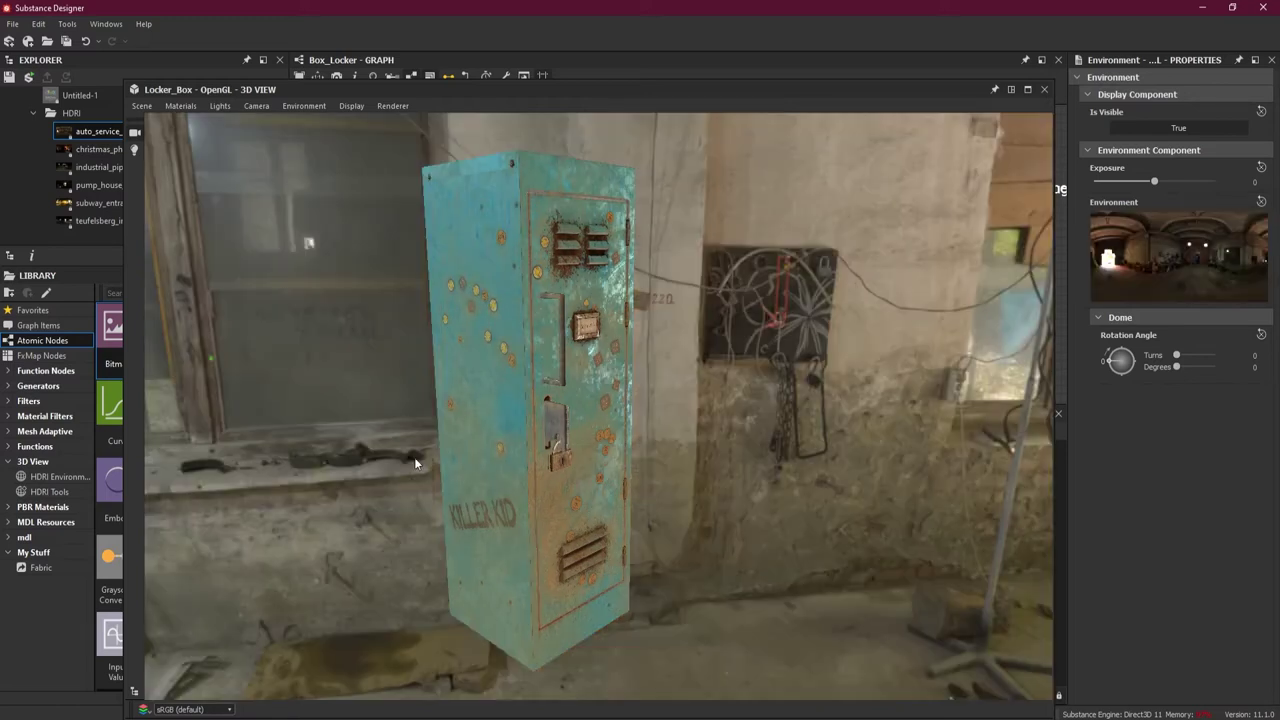
{"action": "left_click_drag", "start_coordinate": [414, 457], "coordinate": [634, 472]}
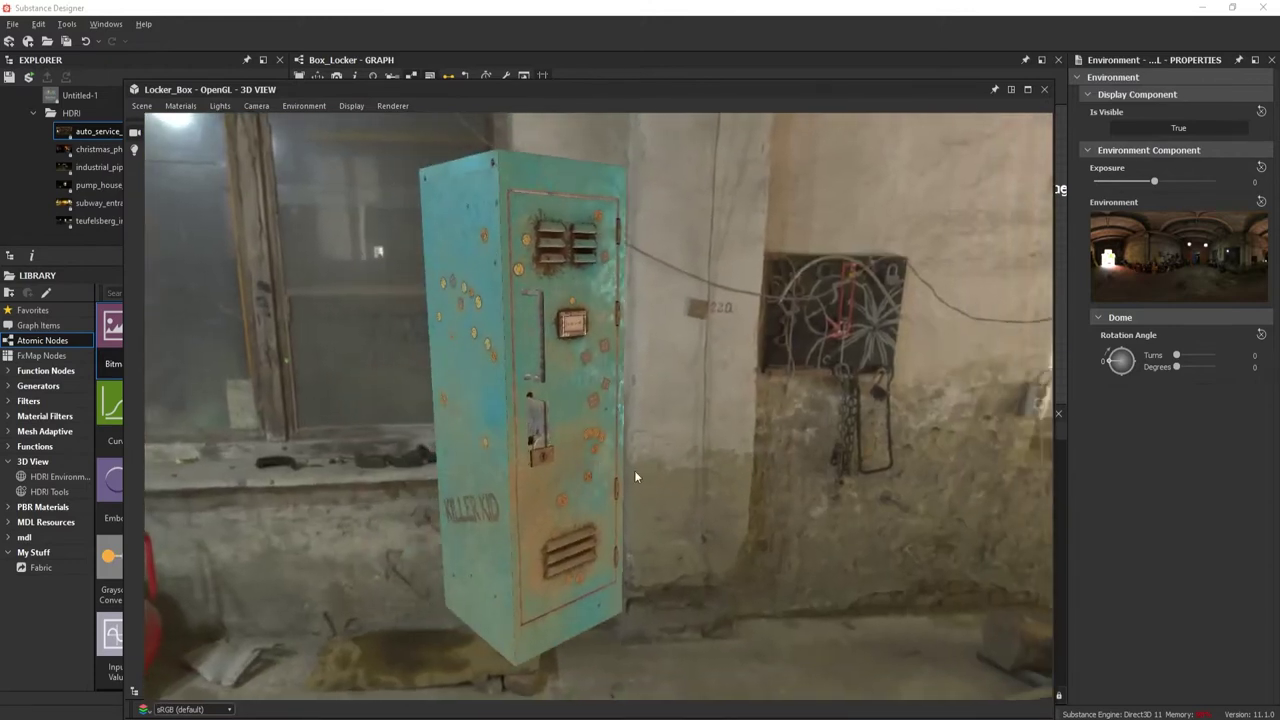
{"action": "left_click_drag", "start_coordinate": [780, 354], "coordinate": [658, 363]}
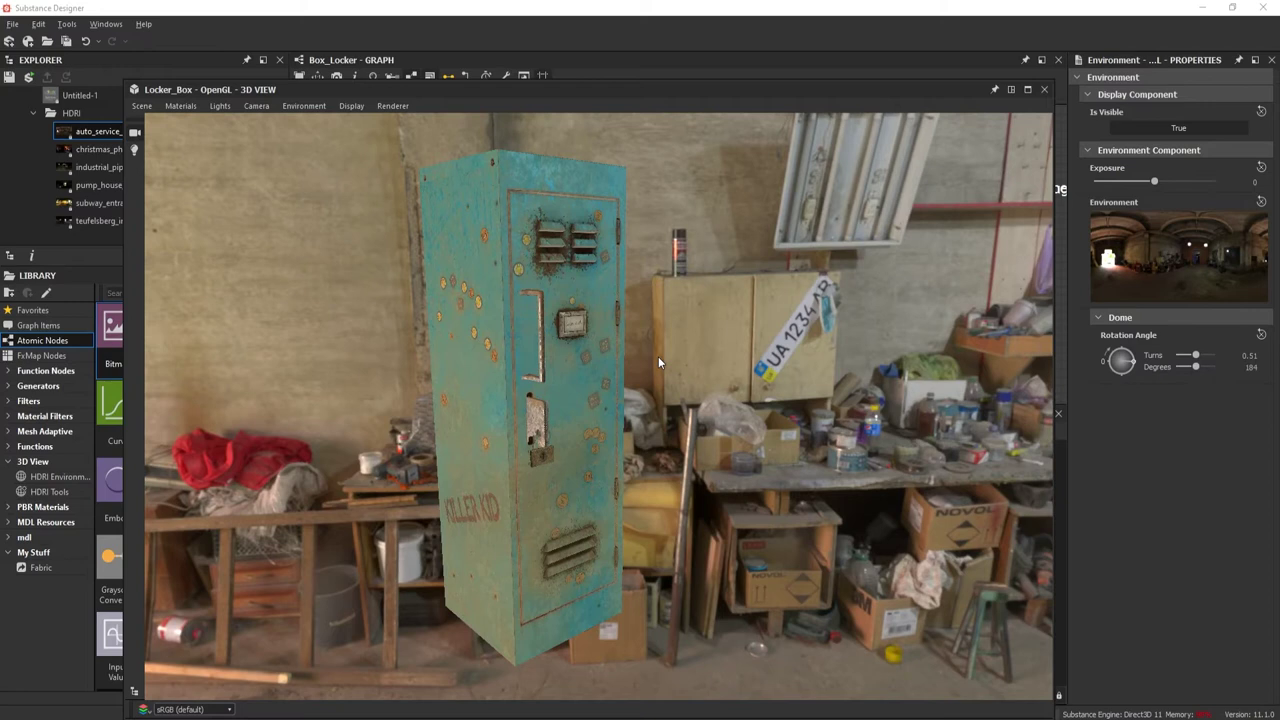
- Apply the christmas_photo_studio_01_4k HDRI as the environment's Latitude/Longitude Panorama
{"action": "right_click", "coordinate": [104, 151]}
{"action": "left_click_drag", "start_coordinate": [95, 156], "coordinate": [201, 183]}
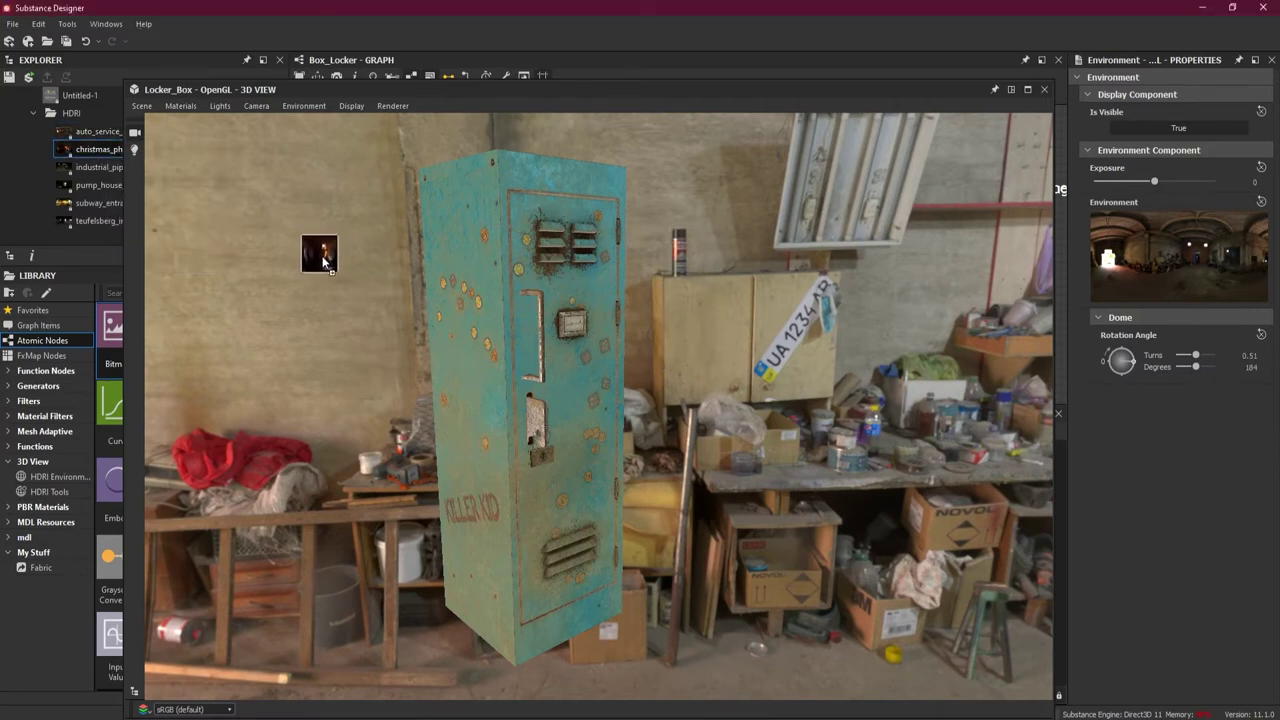
{"action": "left_click_drag", "start_coordinate": [323, 262], "coordinate": [394, 302]}
{"action": "left_click", "coordinate": [460, 532]}
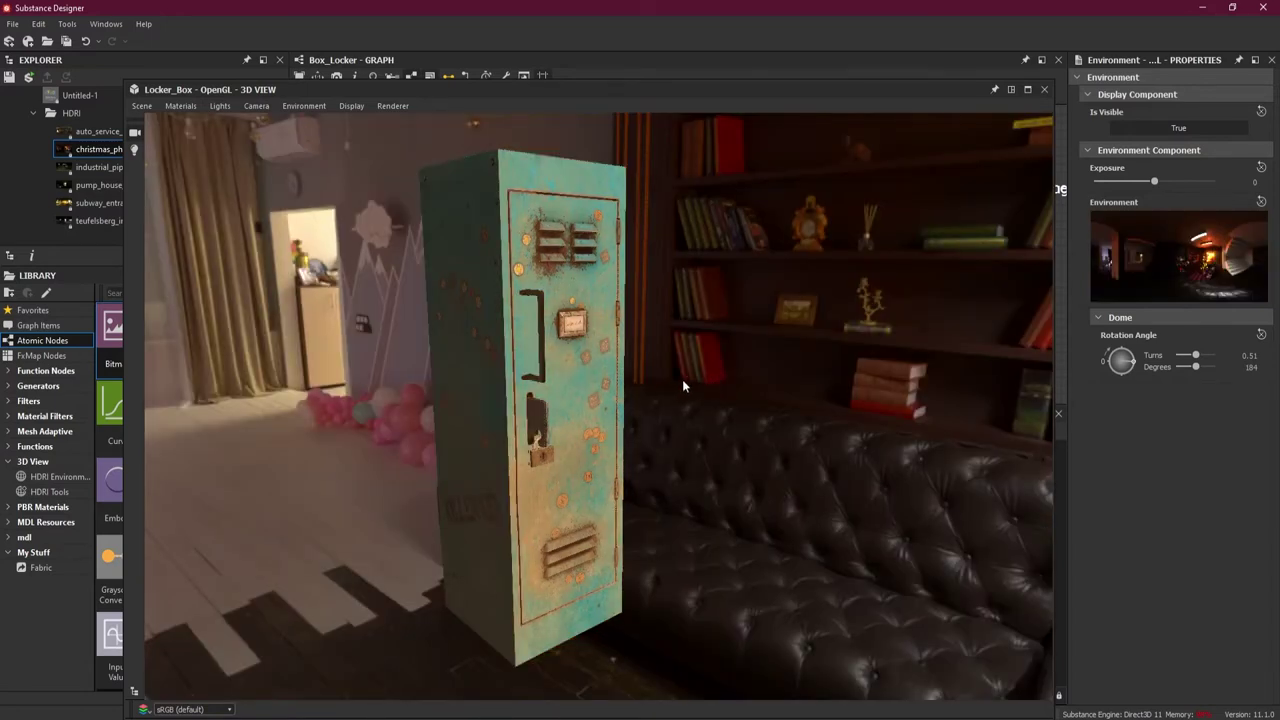
- Rotate the environment to about 528 degrees and move the floating 3D view window so the HDRI resource names are uncovered
{"action": "right_click_drag", "start_coordinate": [677, 364], "coordinate": [505, 377], "text": "shift"}
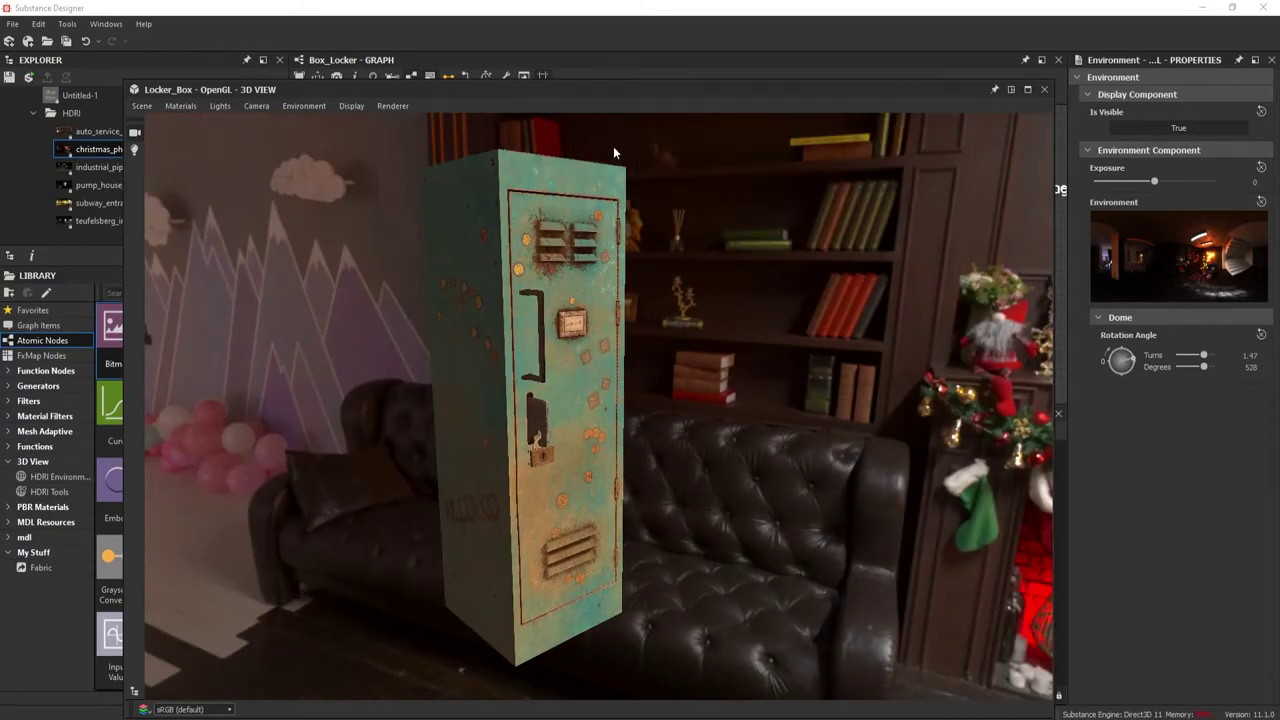
{"action": "left_click_drag", "start_coordinate": [487, 89], "coordinate": [567, 90]}
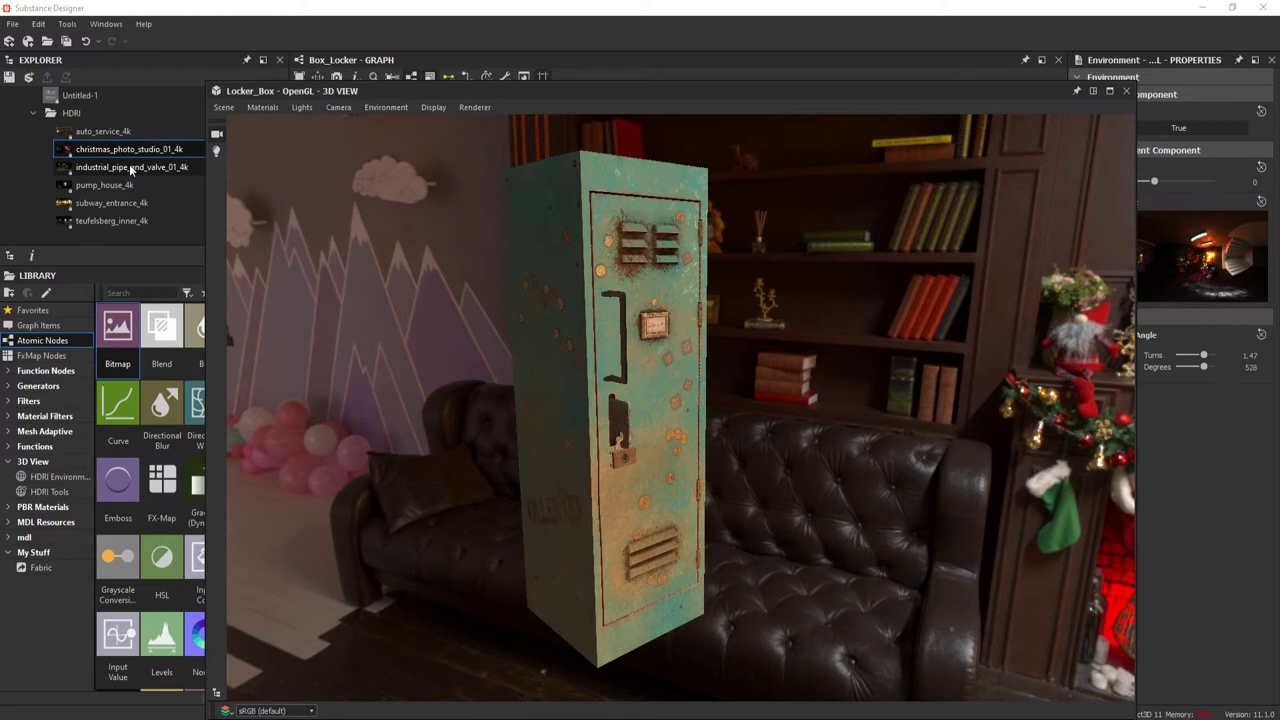
- Apply the industrial_pipe_and_valve_01_4k HDRI as the Latitude/Longitude Panorama and rotate the environment to about 262 degrees
{"action": "left_click_drag", "start_coordinate": [129, 164], "coordinate": [375, 242]}
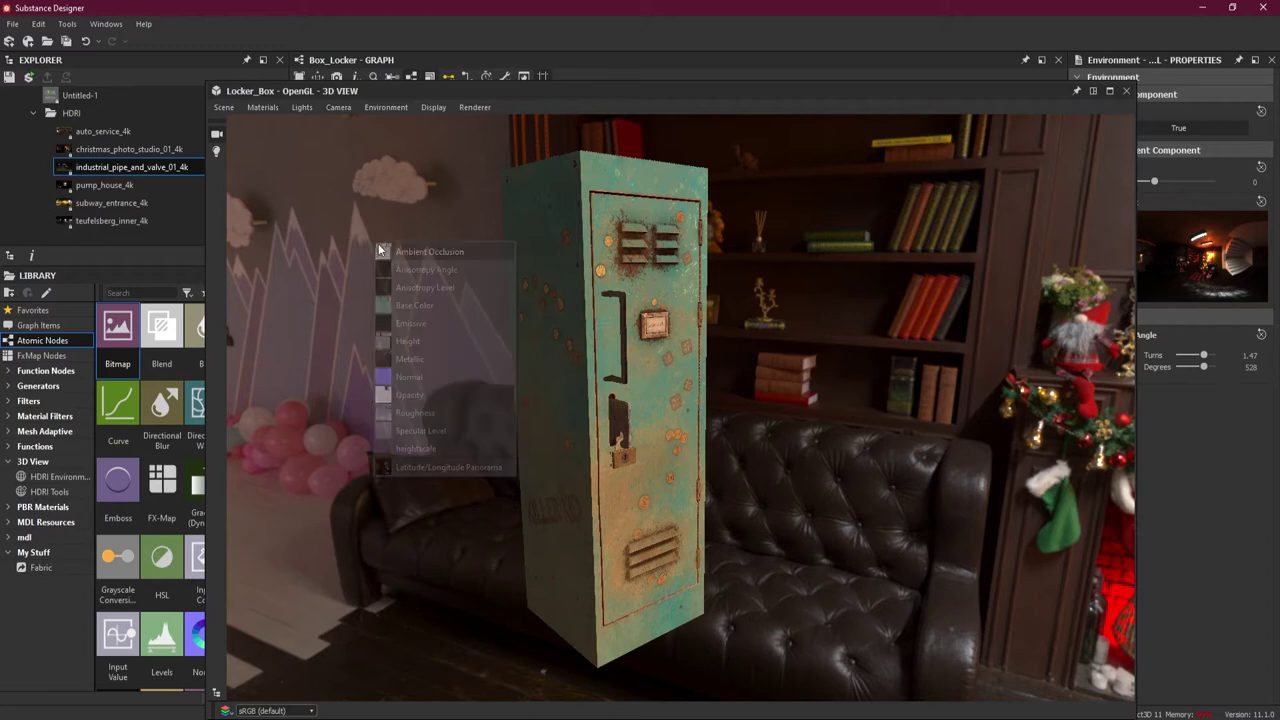
{"action": "left_click", "coordinate": [438, 466]}
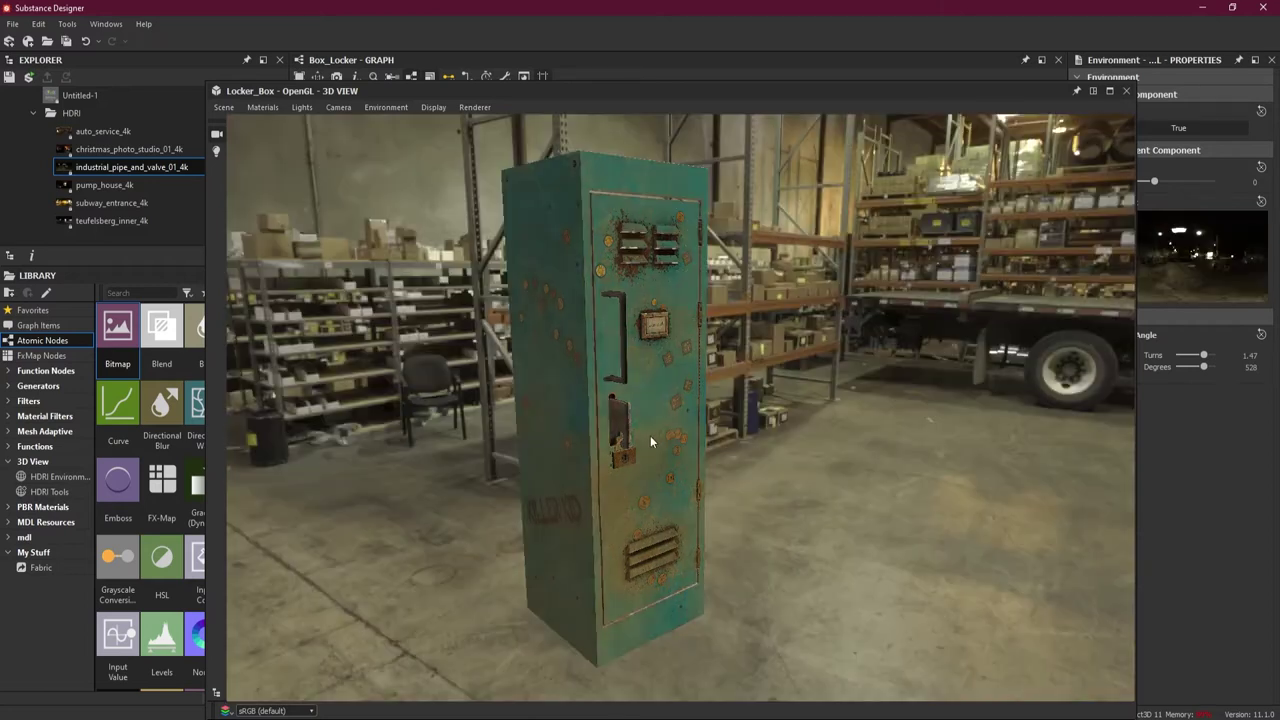
{"action": "right_click_drag", "start_coordinate": [831, 407], "coordinate": [1008, 423], "text": "shift"}
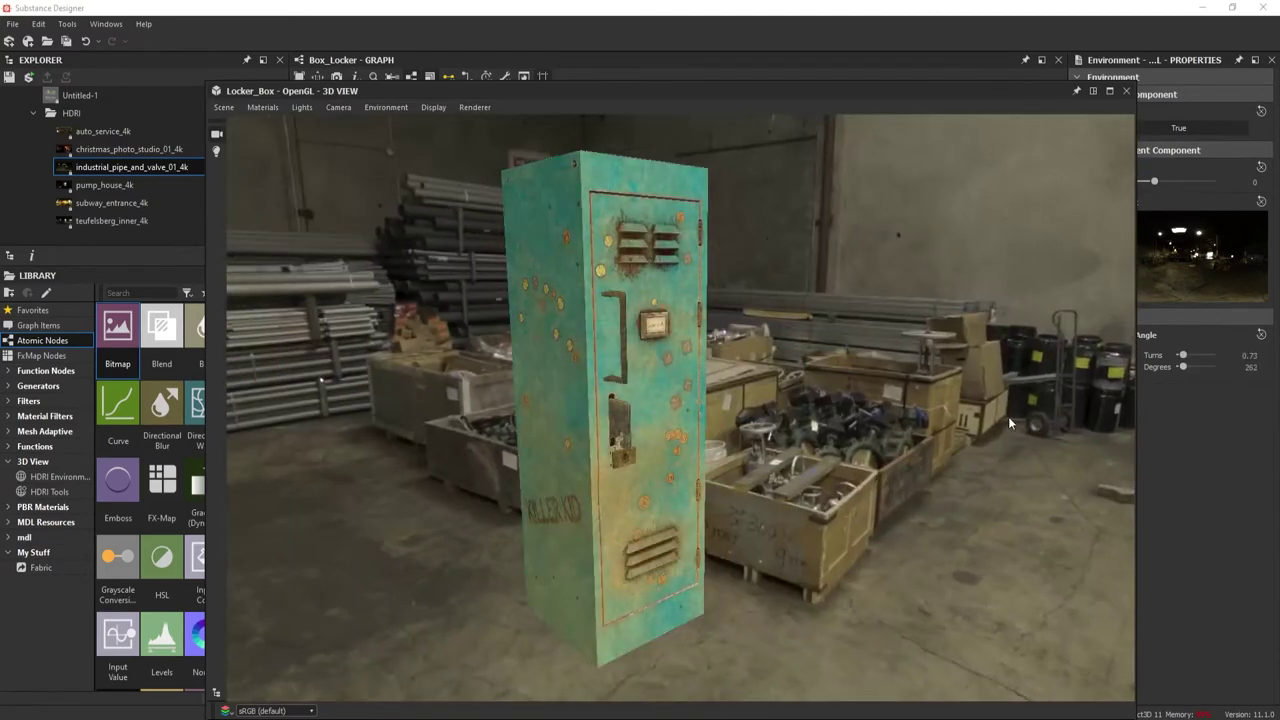
- Apply the pump_house_4k HDRI as the Latitude/Longitude Panorama and rotate the environment to about -163 degrees
{"action": "left_click_drag", "start_coordinate": [104, 185], "coordinate": [404, 256]}
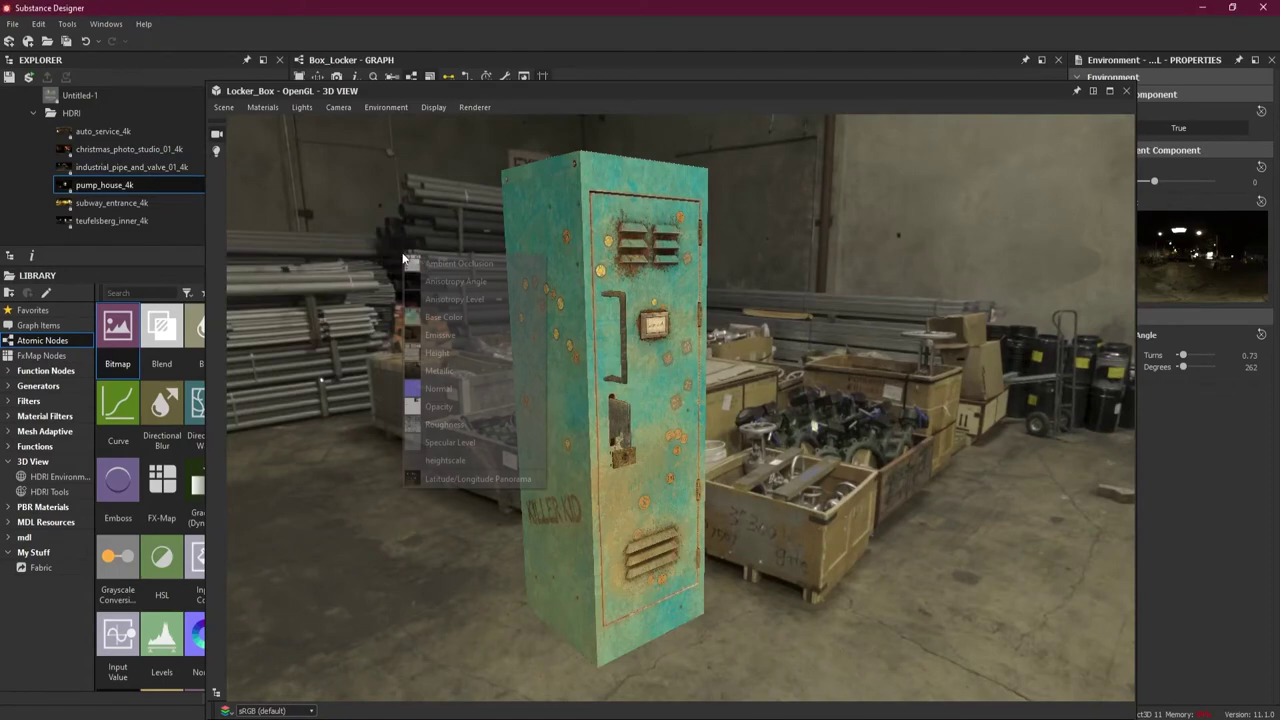
{"action": "left_click", "coordinate": [475, 478]}
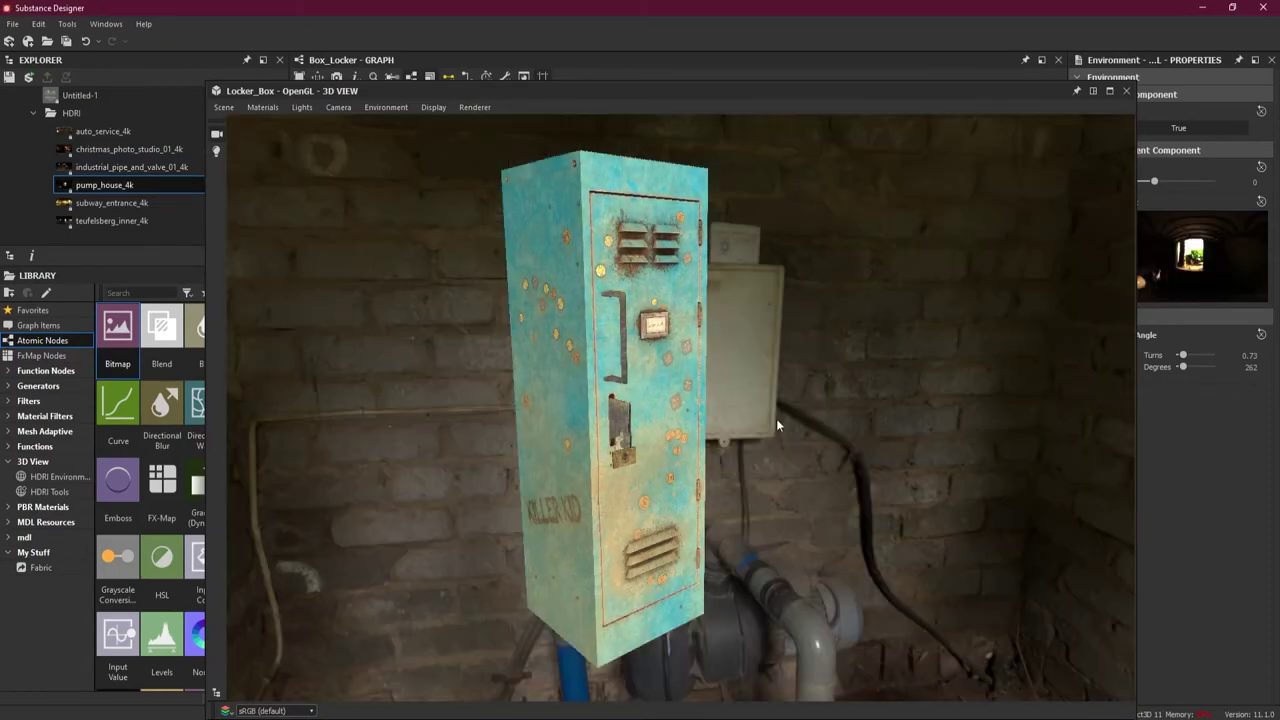
{"action": "right_click_drag", "start_coordinate": [735, 396], "coordinate": [1018, 390], "text": "shift"}
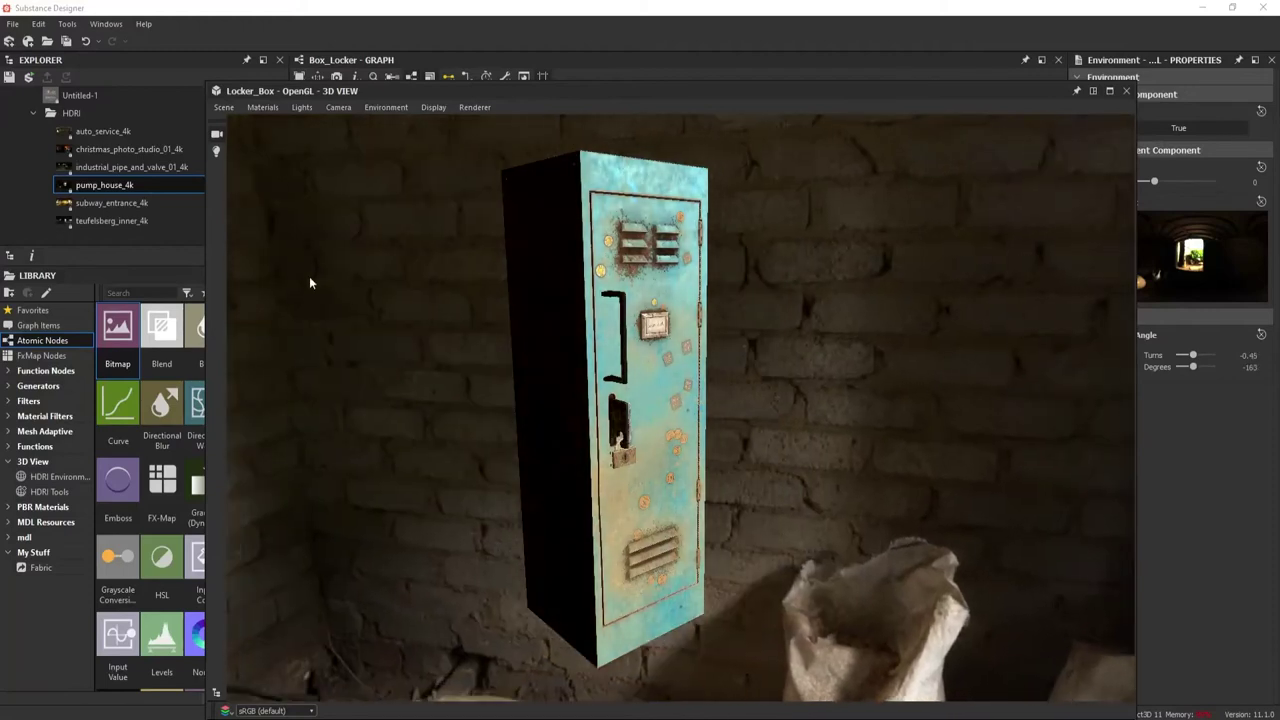
- Apply the subway_entrance_4k HDRI as the Latitude/Longitude Panorama and rotate the environment to about -374 degrees
{"action": "left_click_drag", "start_coordinate": [110, 203], "coordinate": [441, 313]}
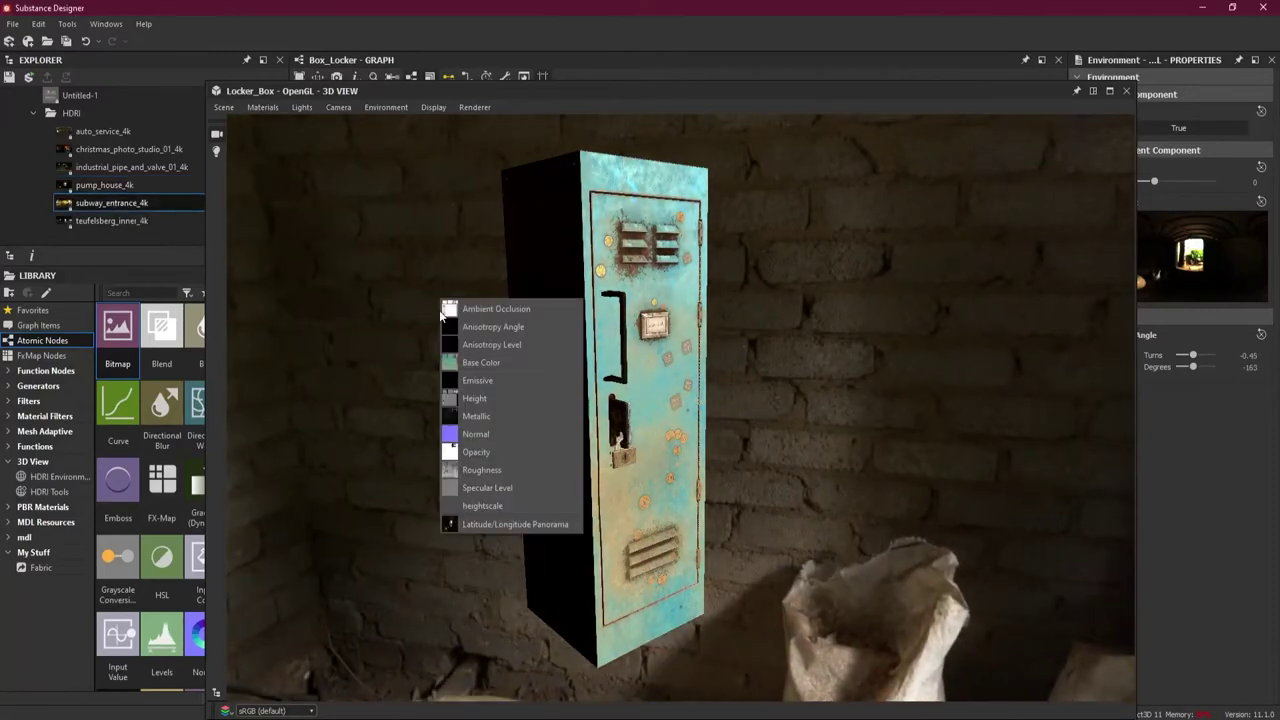
{"action": "left_click", "coordinate": [512, 524]}
{"action": "right_click_drag", "start_coordinate": [774, 399], "coordinate": [728, 404], "text": "shift"}
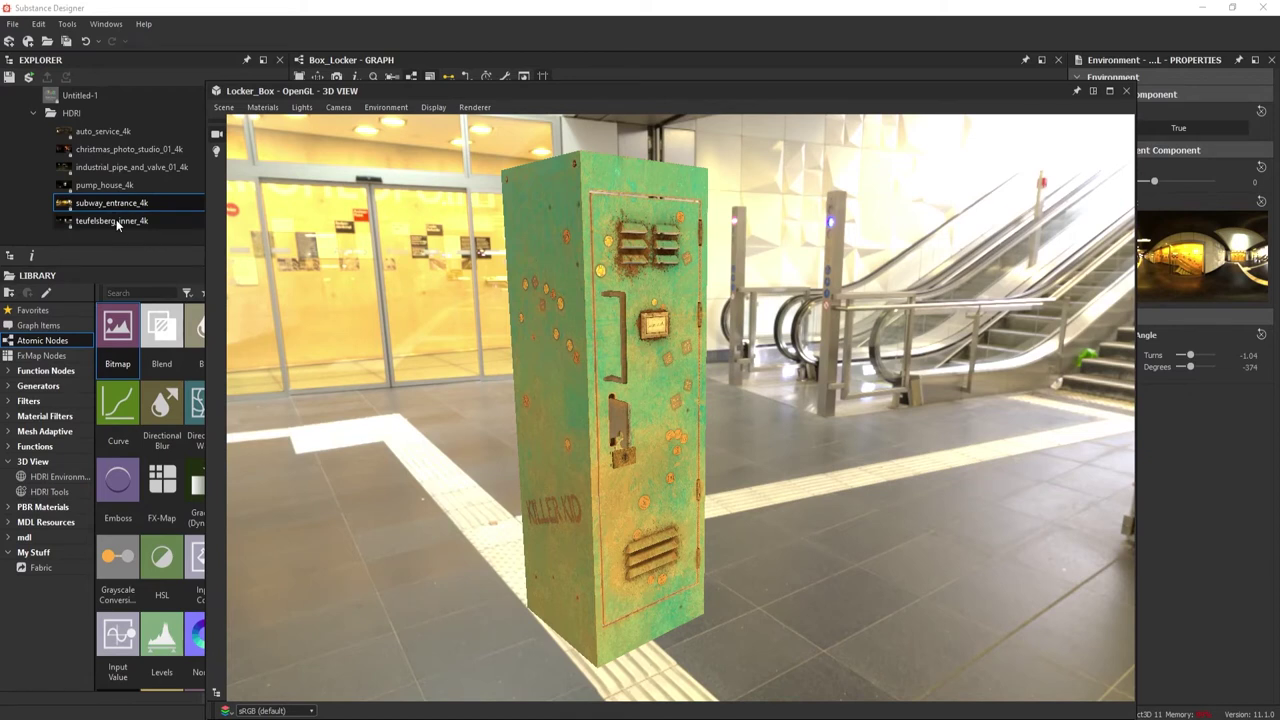
- Apply the teufelsberg_inner_4k HDRI as the Latitude/Longitude Panorama and rotate the environment to about -523 degrees
{"action": "left_click_drag", "start_coordinate": [117, 224], "coordinate": [541, 368]}
{"action": "left_click", "coordinate": [617, 591]}
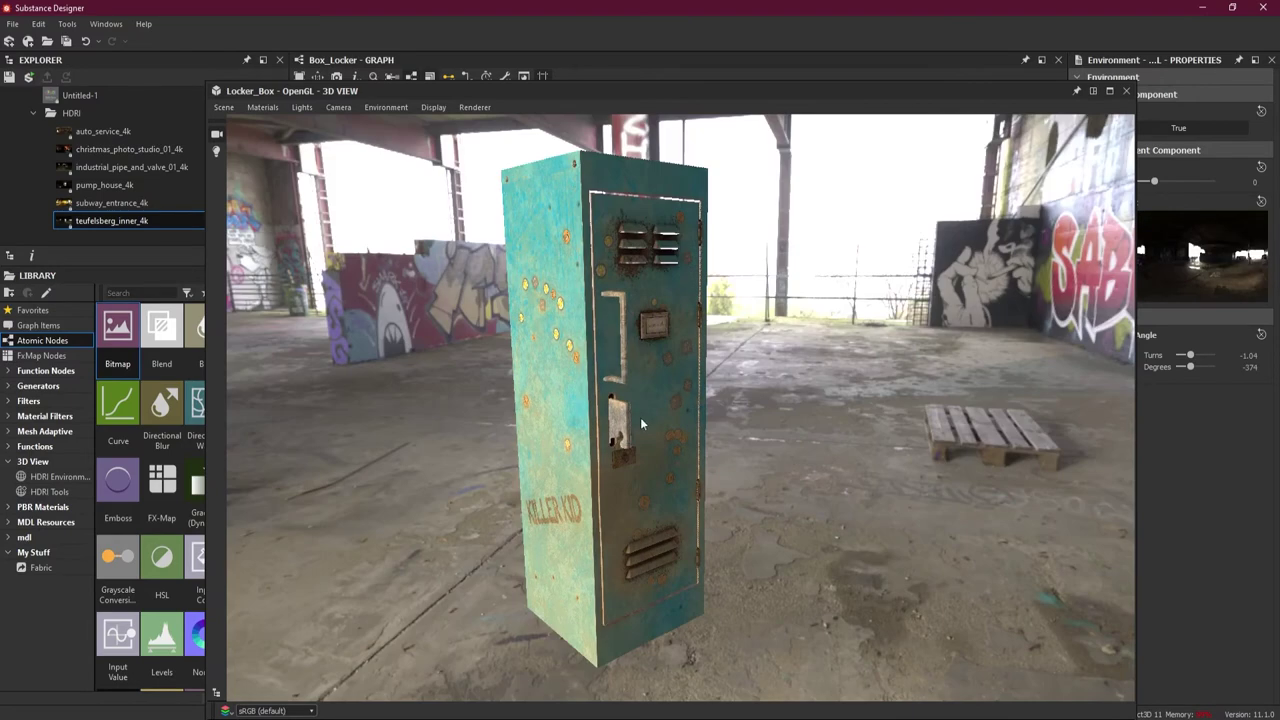
{"action": "right_click_drag", "start_coordinate": [640, 417], "coordinate": [732, 448], "text": "shift"}
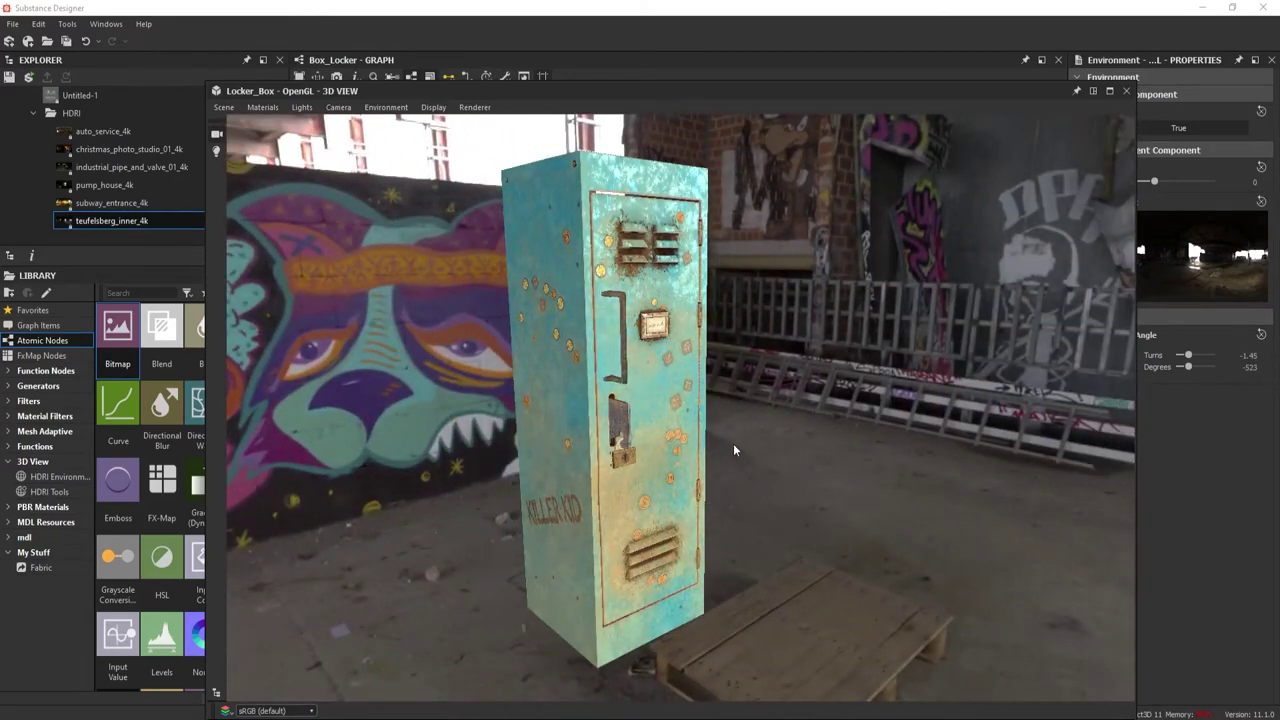
{"action": "left_click_drag", "start_coordinate": [734, 445], "coordinate": [708, 427]}
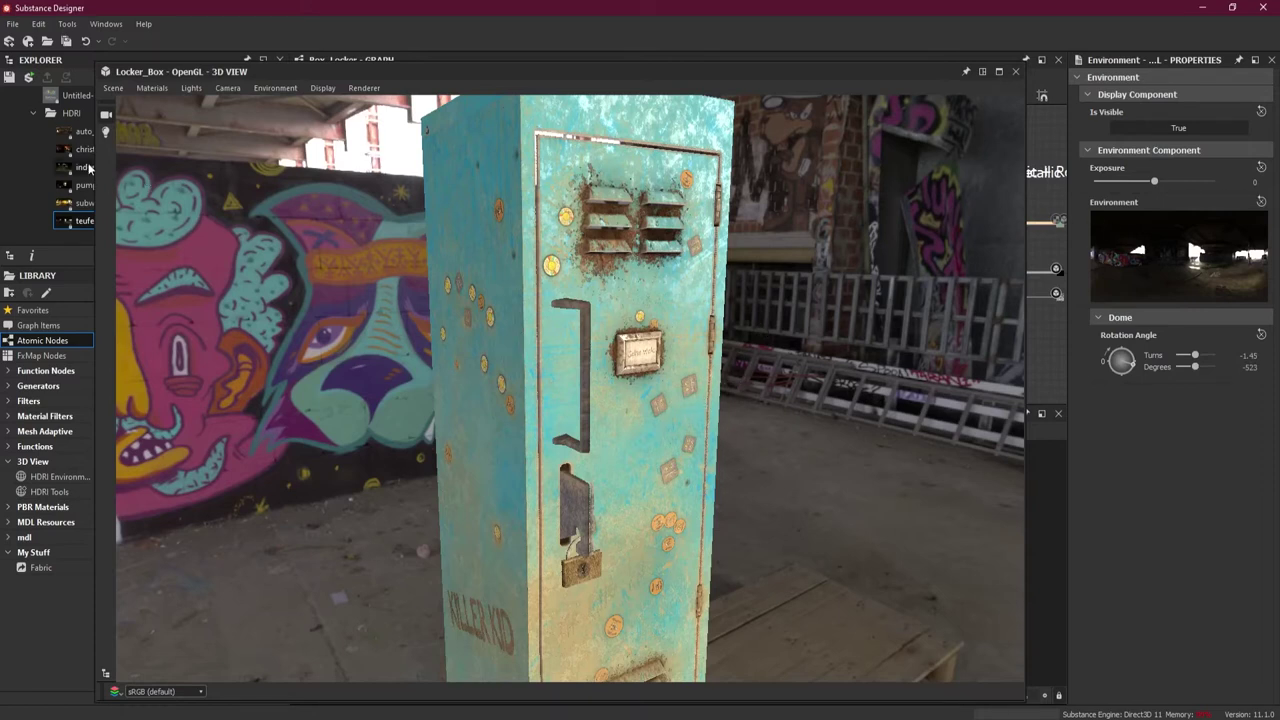
- Try the auto_service_4k HDRI as the Latitude/Longitude Panorama and switch back to teufelsberg_inner_4k
{"action": "left_click_drag", "start_coordinate": [80, 136], "coordinate": [306, 252]}
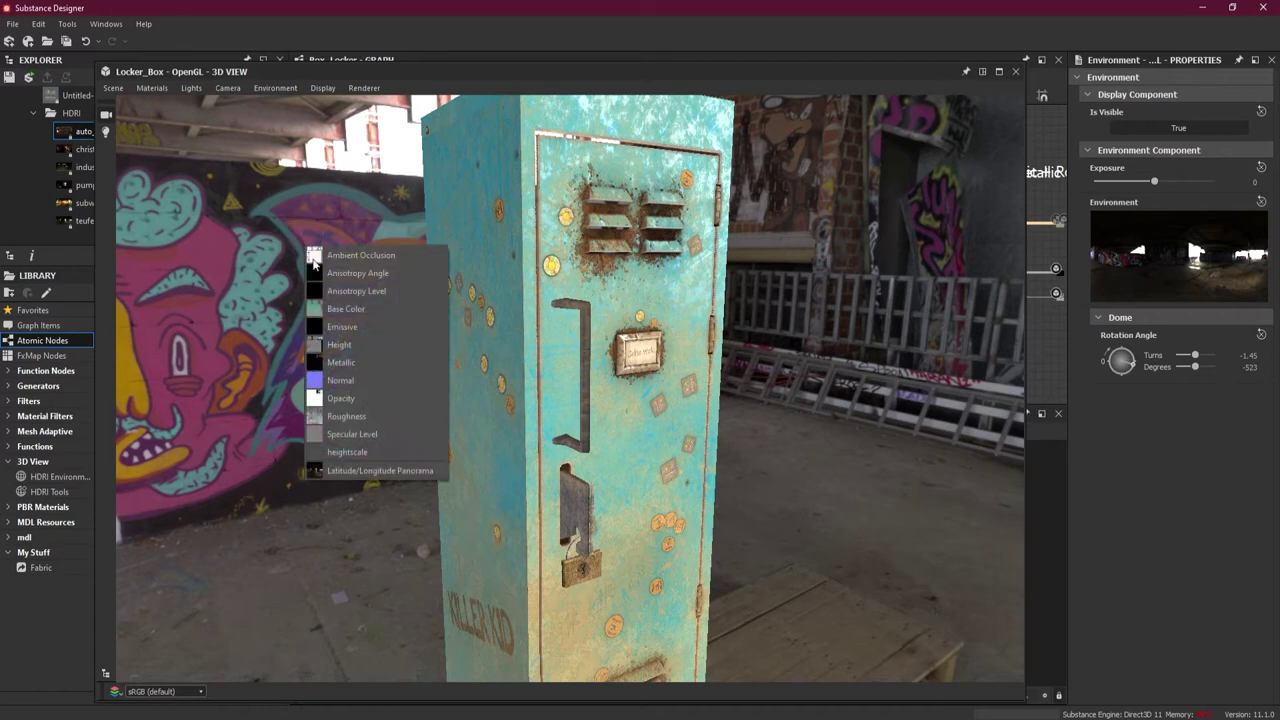
{"action": "left_click", "coordinate": [363, 467]}
{"action": "left_click_drag", "start_coordinate": [84, 221], "coordinate": [262, 298]}
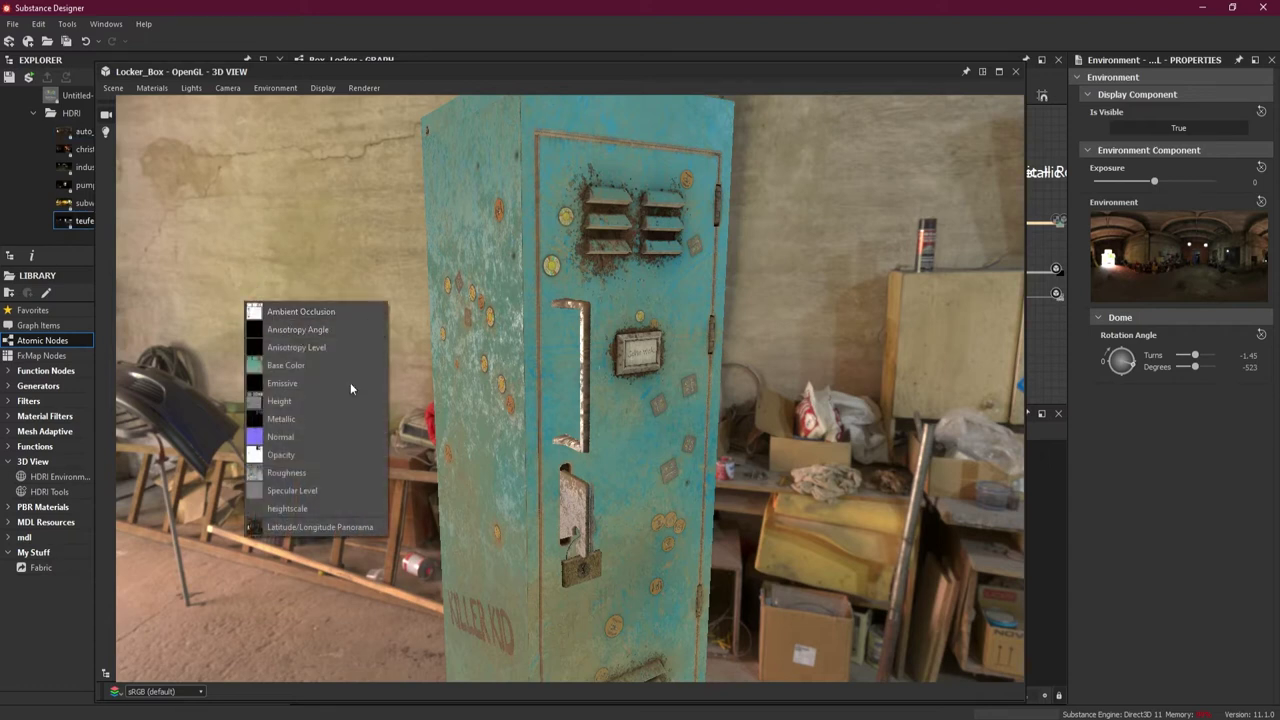
{"action": "left_click", "coordinate": [311, 527]}
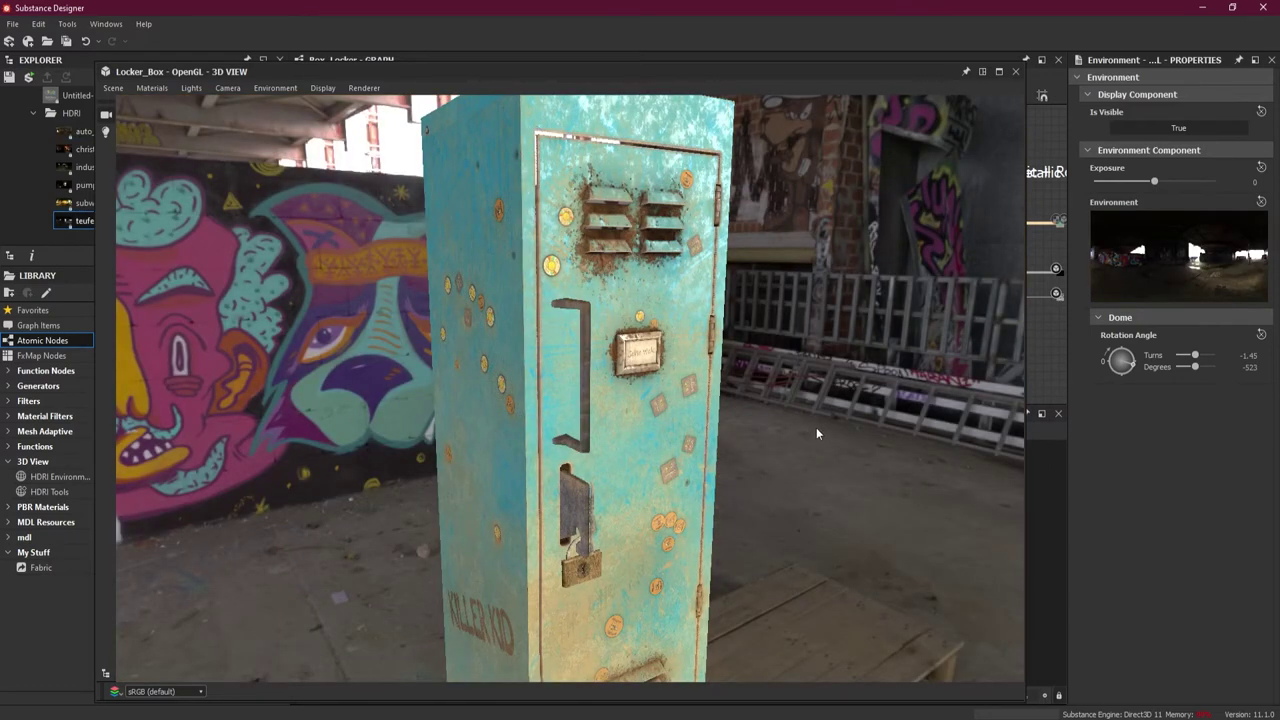
- Frame the whole locker against the graffiti environment and switch the 3D view's renderer to Iray
{"action": "left_click_drag", "start_coordinate": [809, 425], "coordinate": [724, 482]}
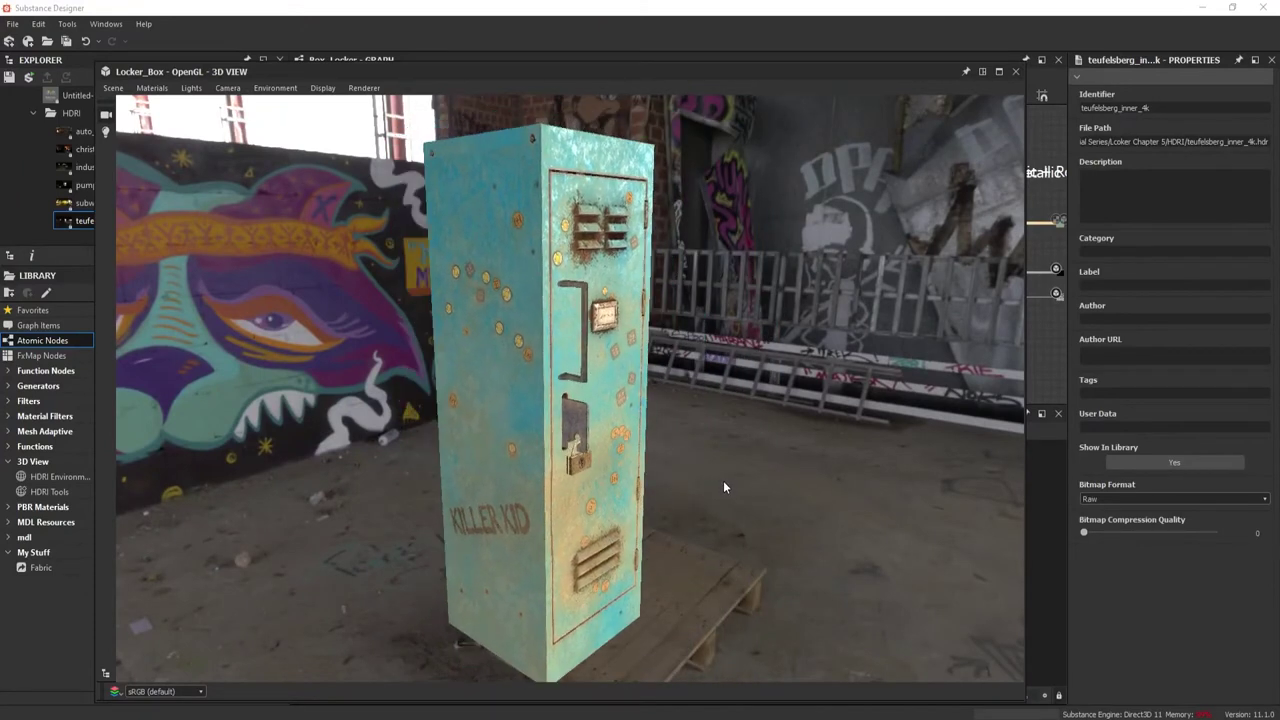
{"action": "left_click", "coordinate": [366, 88]}
{"action": "left_click", "coordinate": [393, 146]}
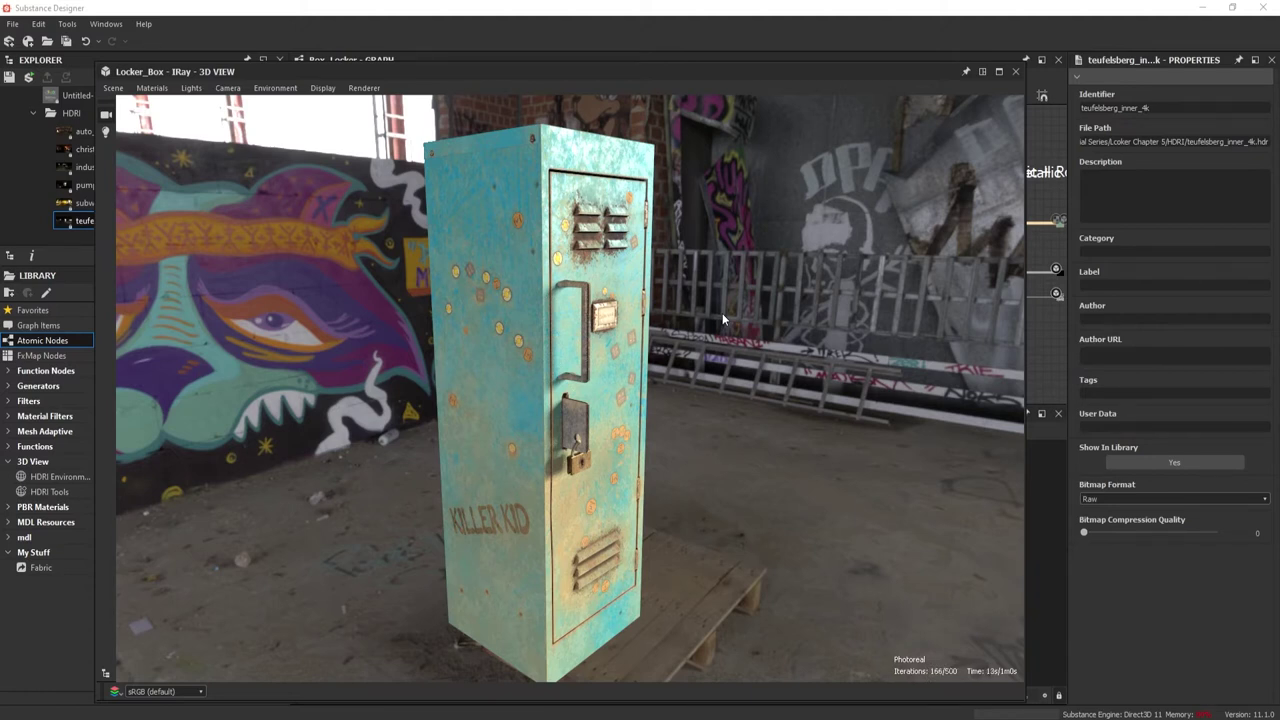
- Set the environment's Dome Type to Sphere With Ground and turn the Dome Ground option Ground to True
{"action": "left_click", "coordinate": [278, 88]}
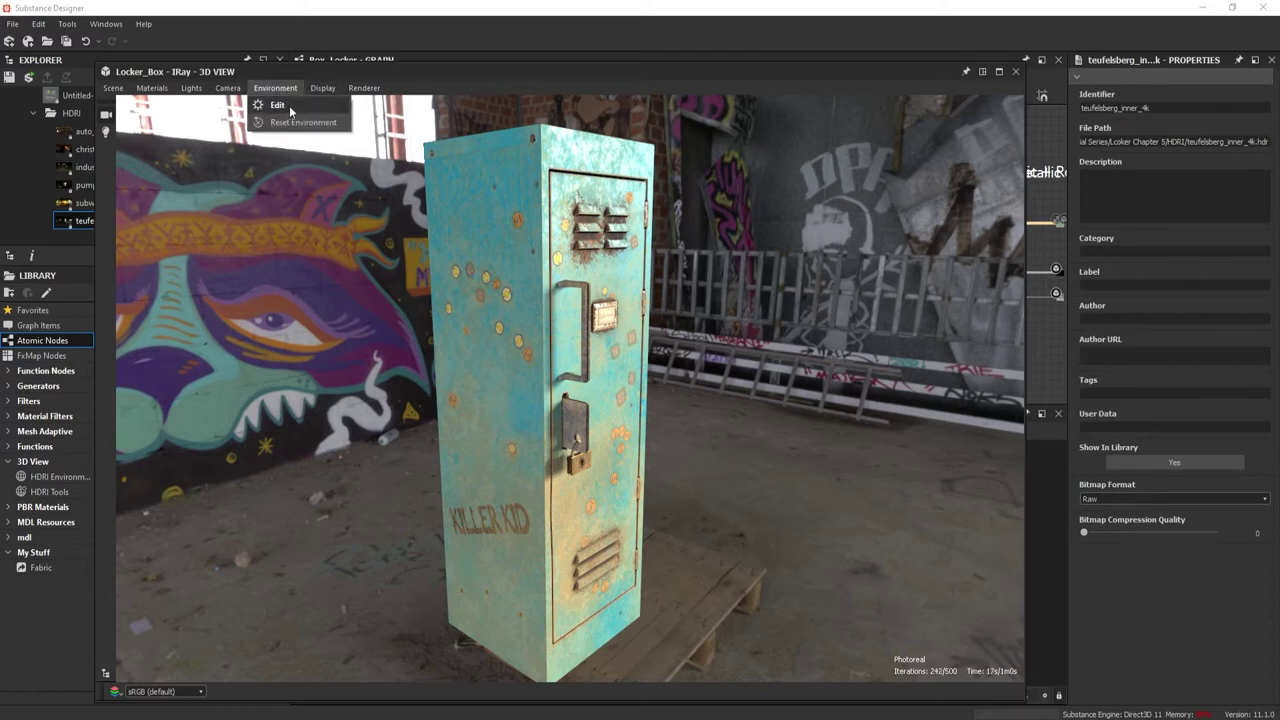
{"action": "left_click", "coordinate": [287, 106]}
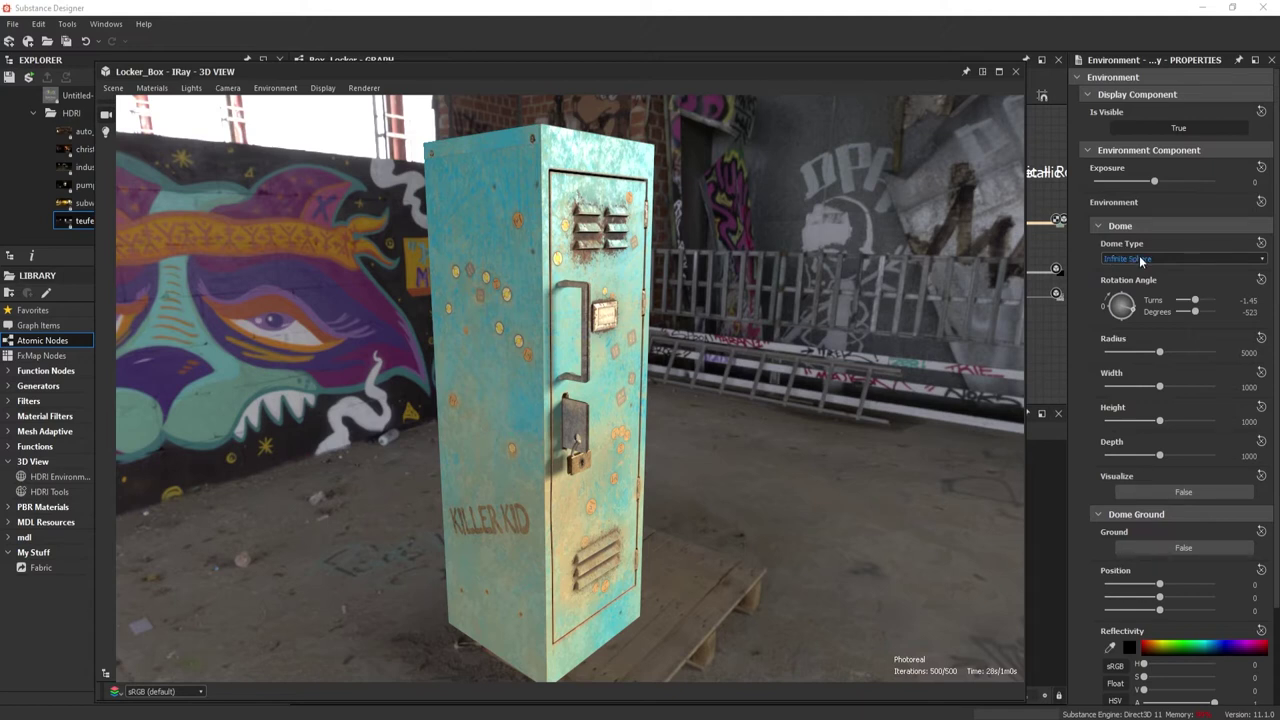
{"action": "left_click", "coordinate": [1142, 258]}
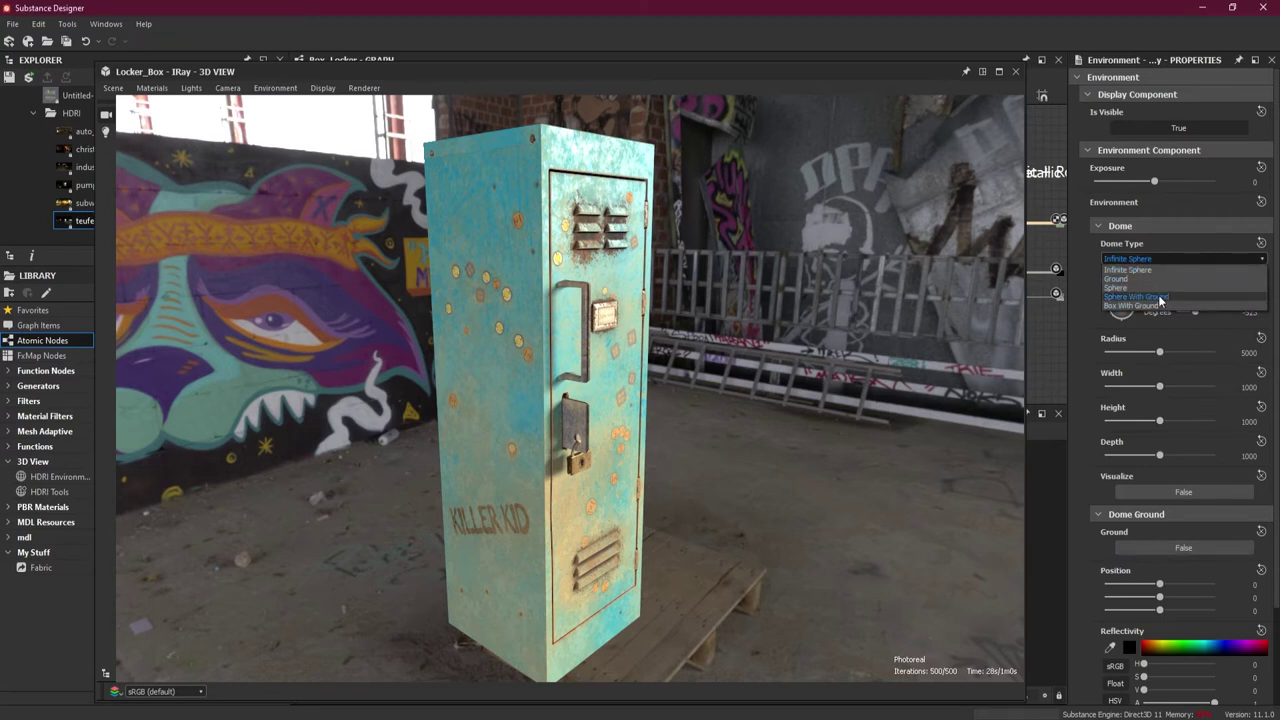
{"action": "left_click", "coordinate": [1160, 297]}
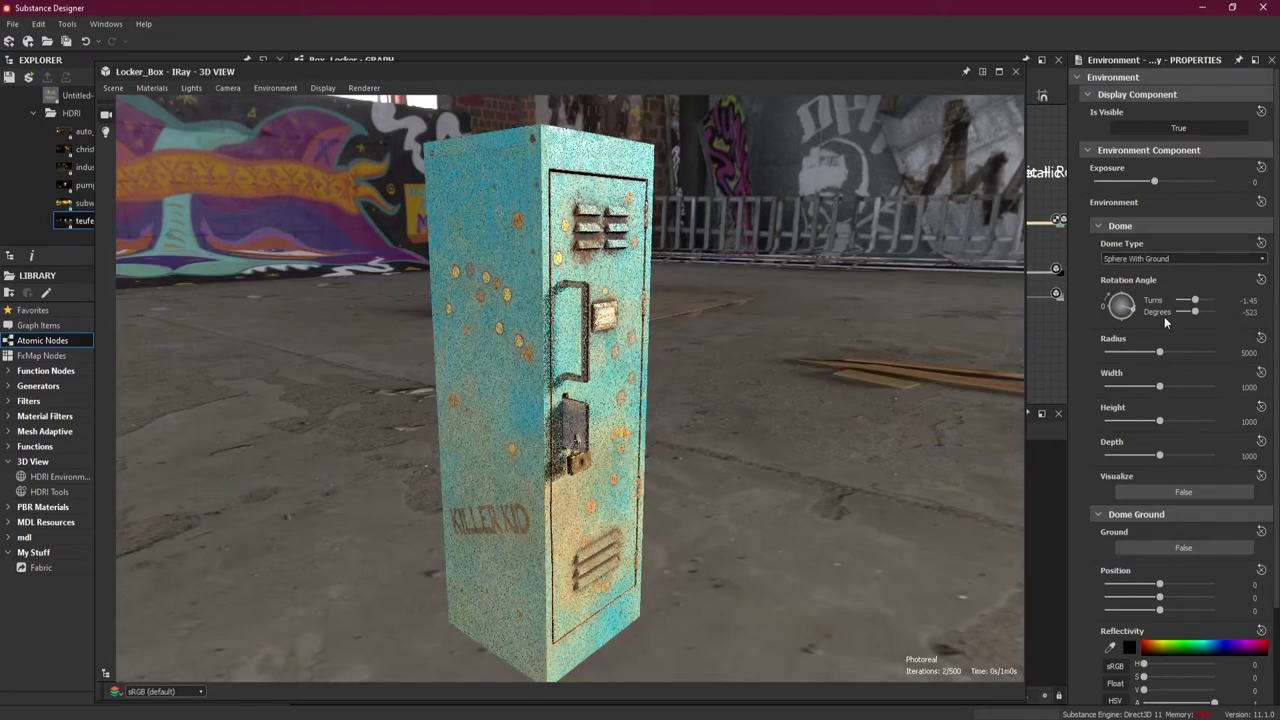
{"action": "left_click", "coordinate": [1177, 549]}
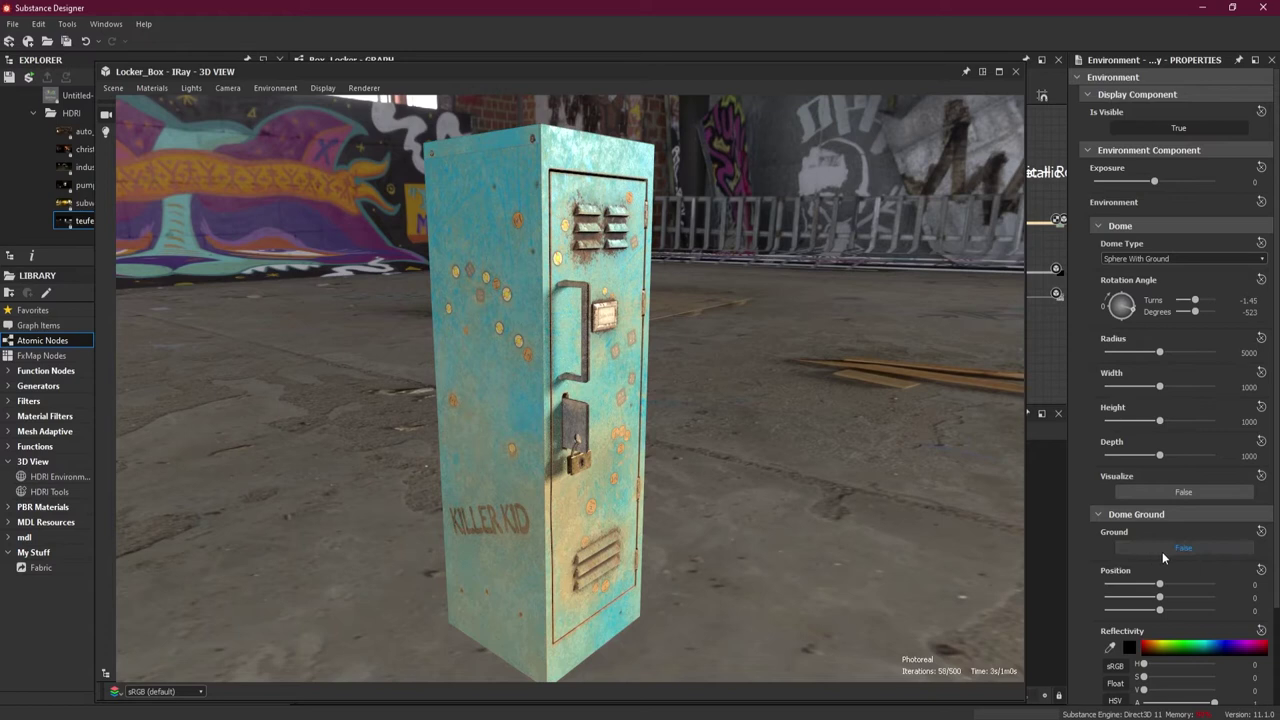
{"action": "left_click", "coordinate": [1160, 548]}
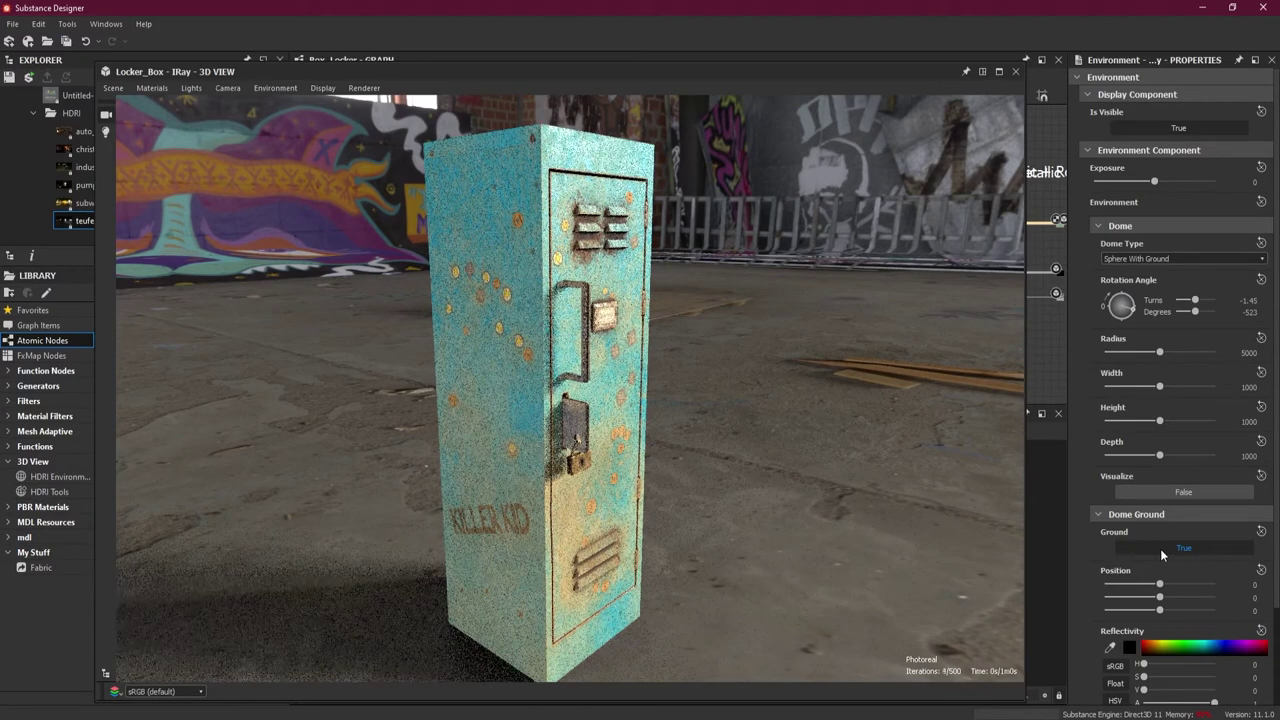
- Examine the locker's latch plate and padlock up close in the Iray render
{"action": "left_click_drag", "start_coordinate": [660, 569], "coordinate": [683, 312]}
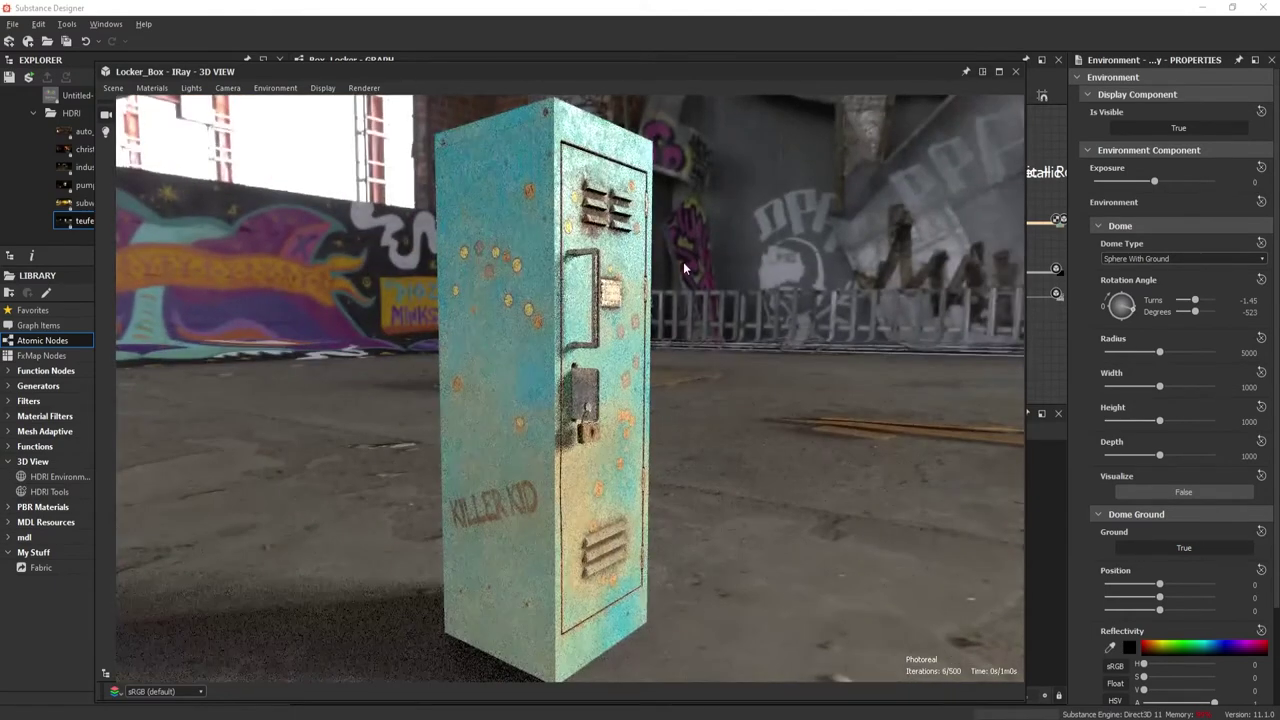
{"action": "scroll", "coordinate": [655, 266], "scroll_direction": "up", "scroll_amount": 5}
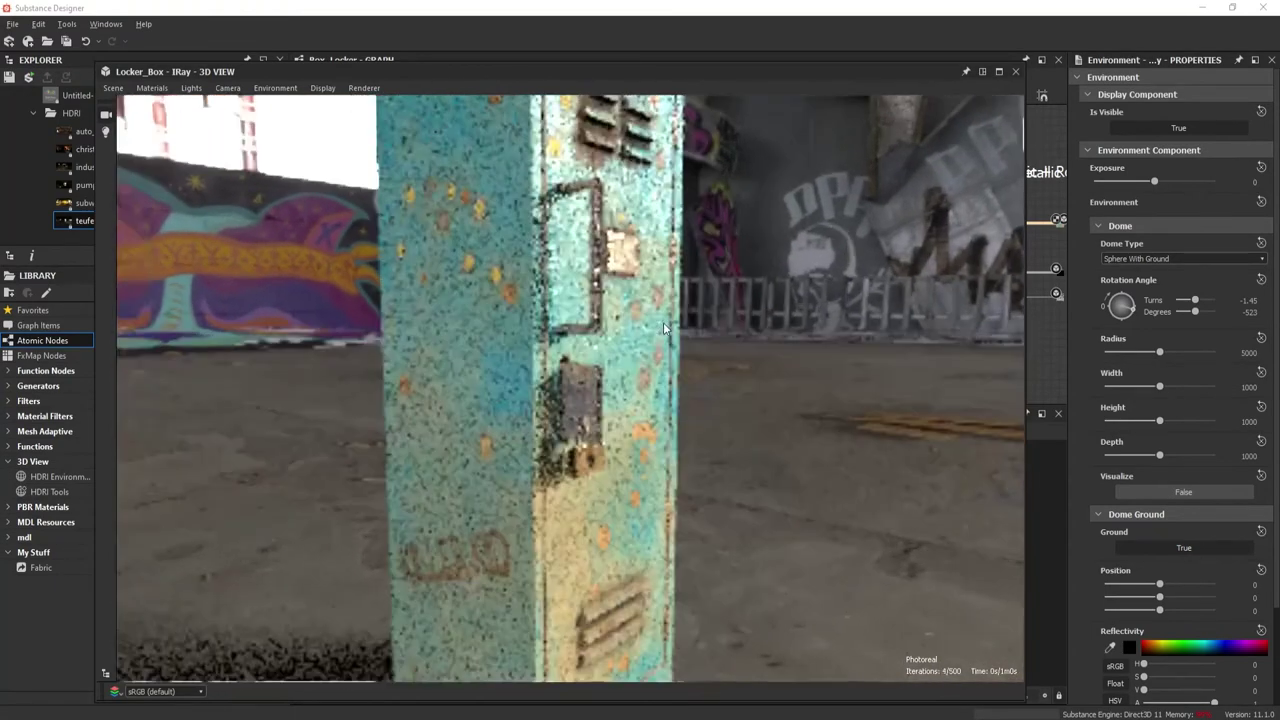
{"action": "scroll", "coordinate": [663, 327], "scroll_direction": "up", "scroll_amount": 5}
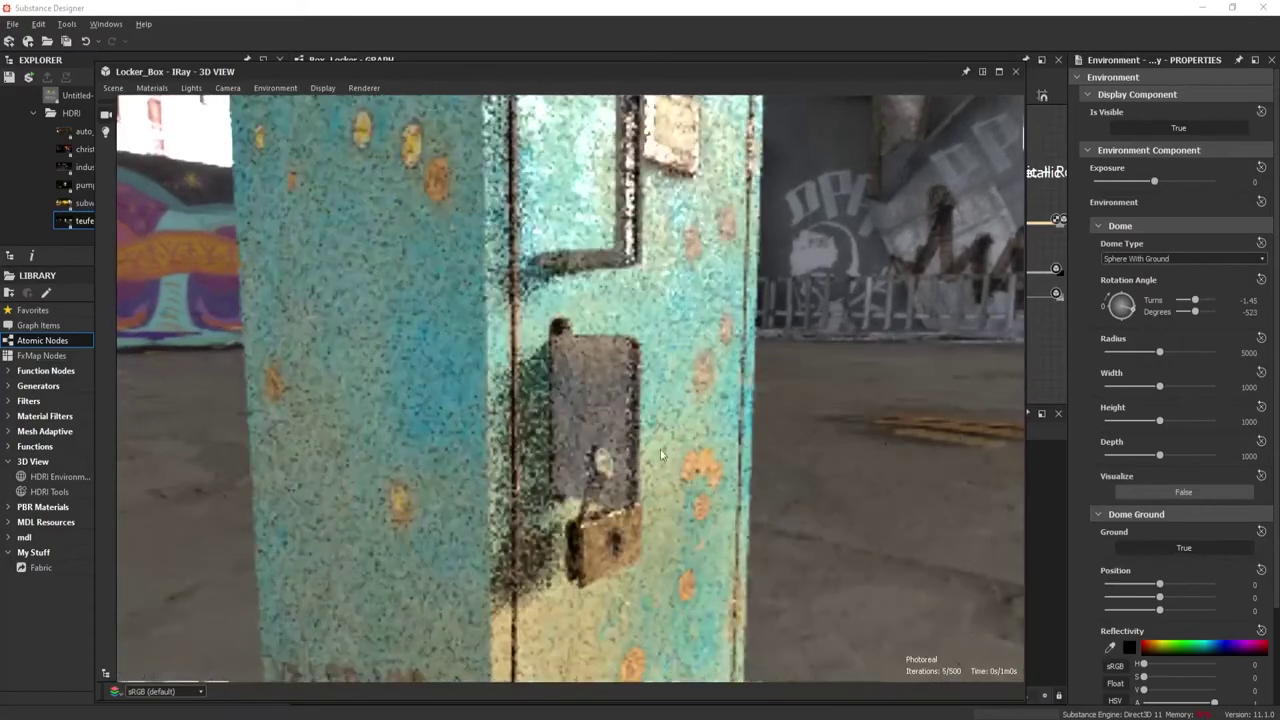
{"action": "scroll", "coordinate": [659, 495], "scroll_direction": "up", "scroll_amount": 5}
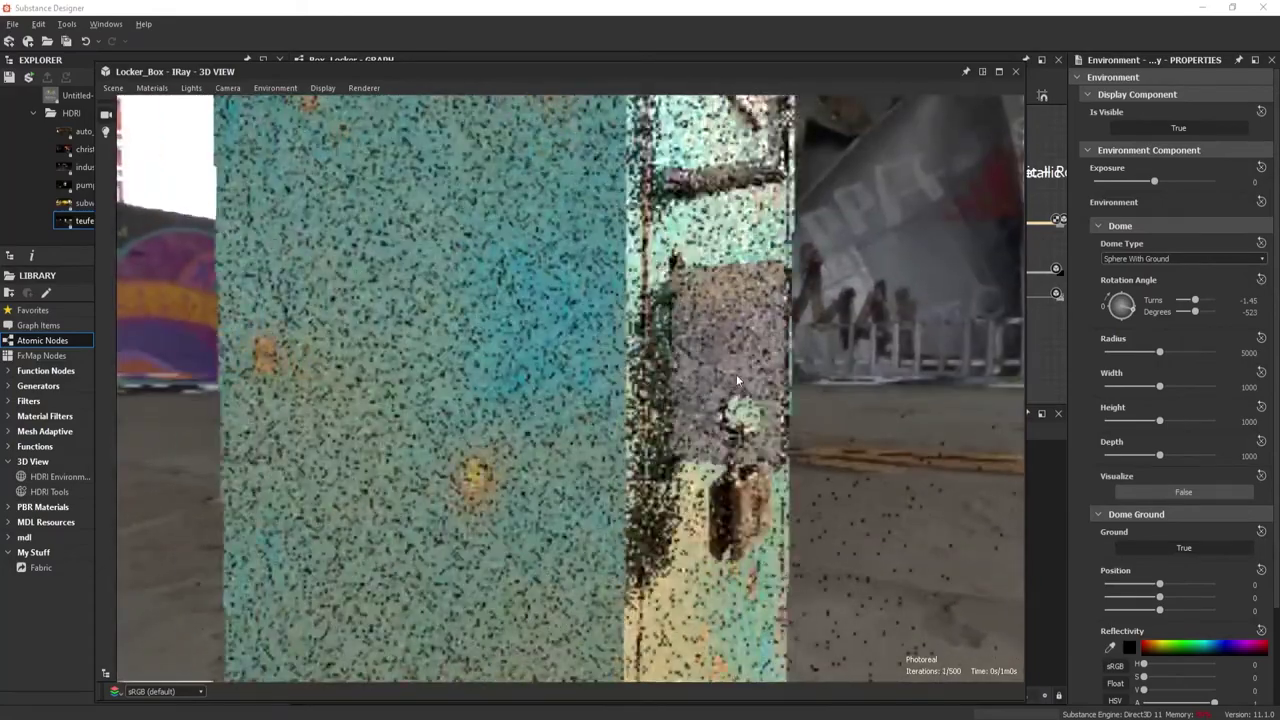
{"action": "middle_click_drag", "start_coordinate": [720, 392], "coordinate": [540, 380]}
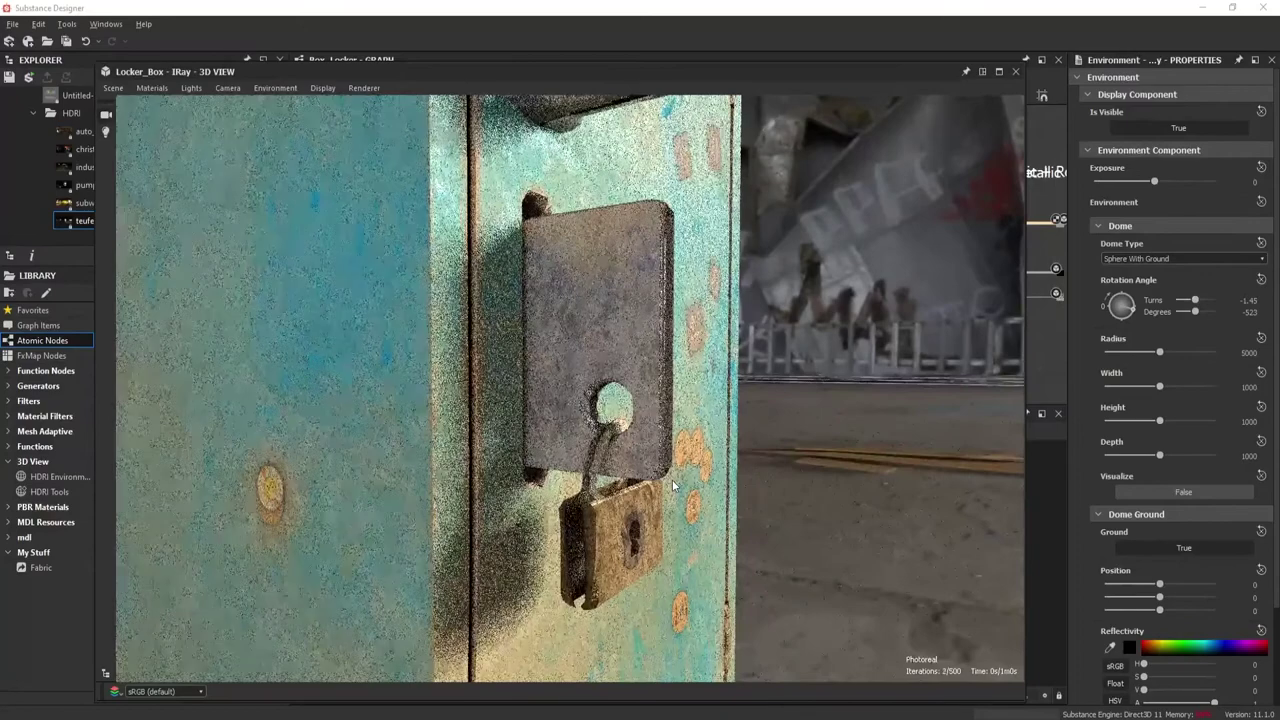
{"action": "left_click_drag", "start_coordinate": [628, 522], "coordinate": [547, 563]}
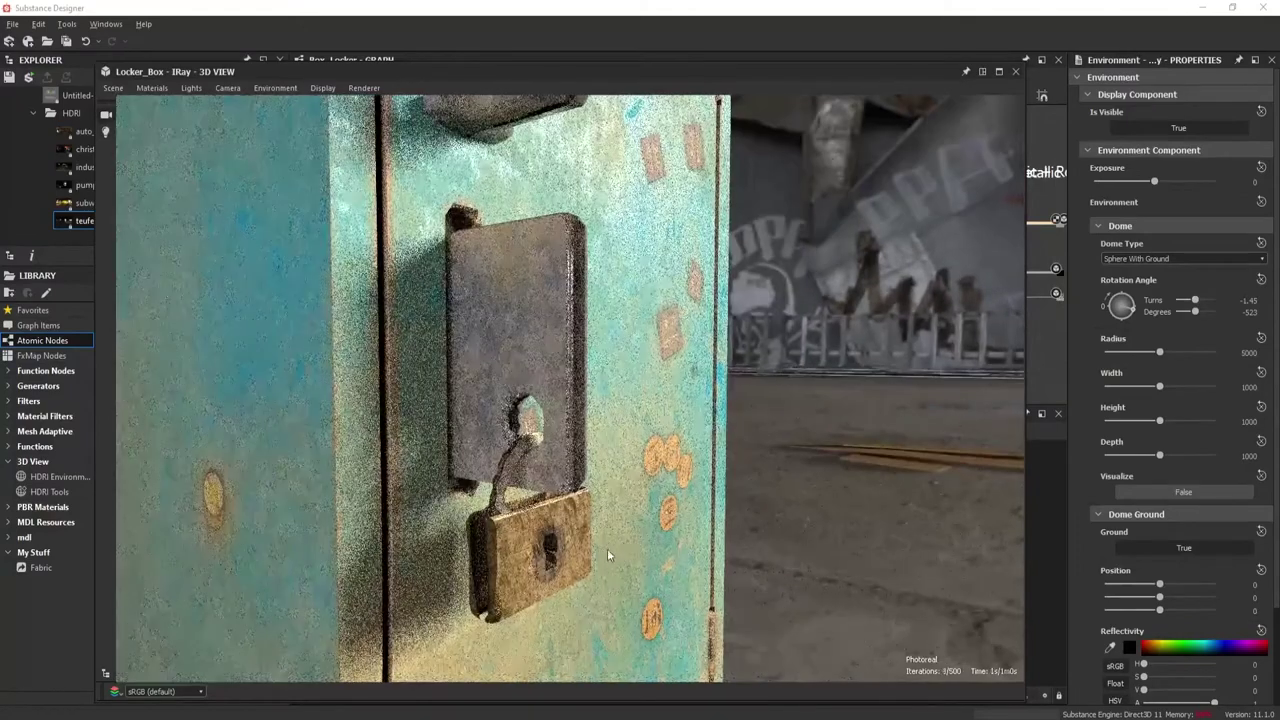
{"action": "left_click_drag", "start_coordinate": [535, 540], "coordinate": [609, 471]}
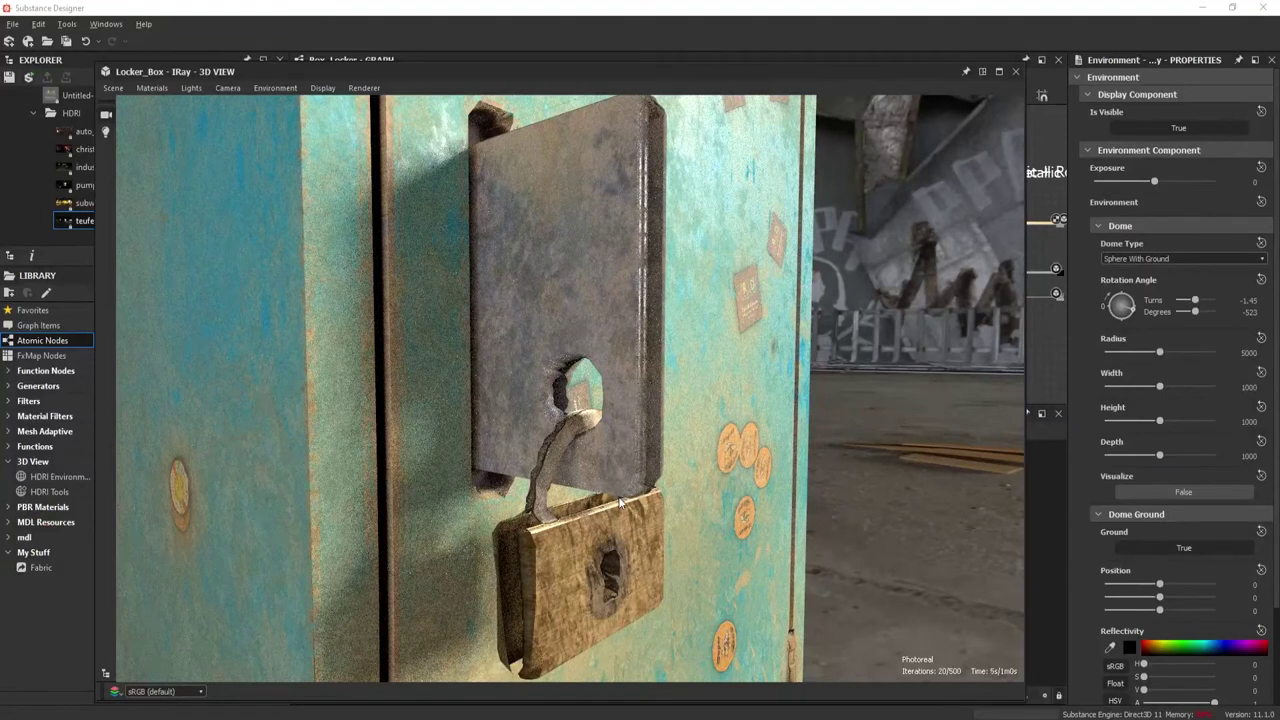
- Open the Locker1 material's properties for editing
{"action": "left_click", "coordinate": [364, 88]}
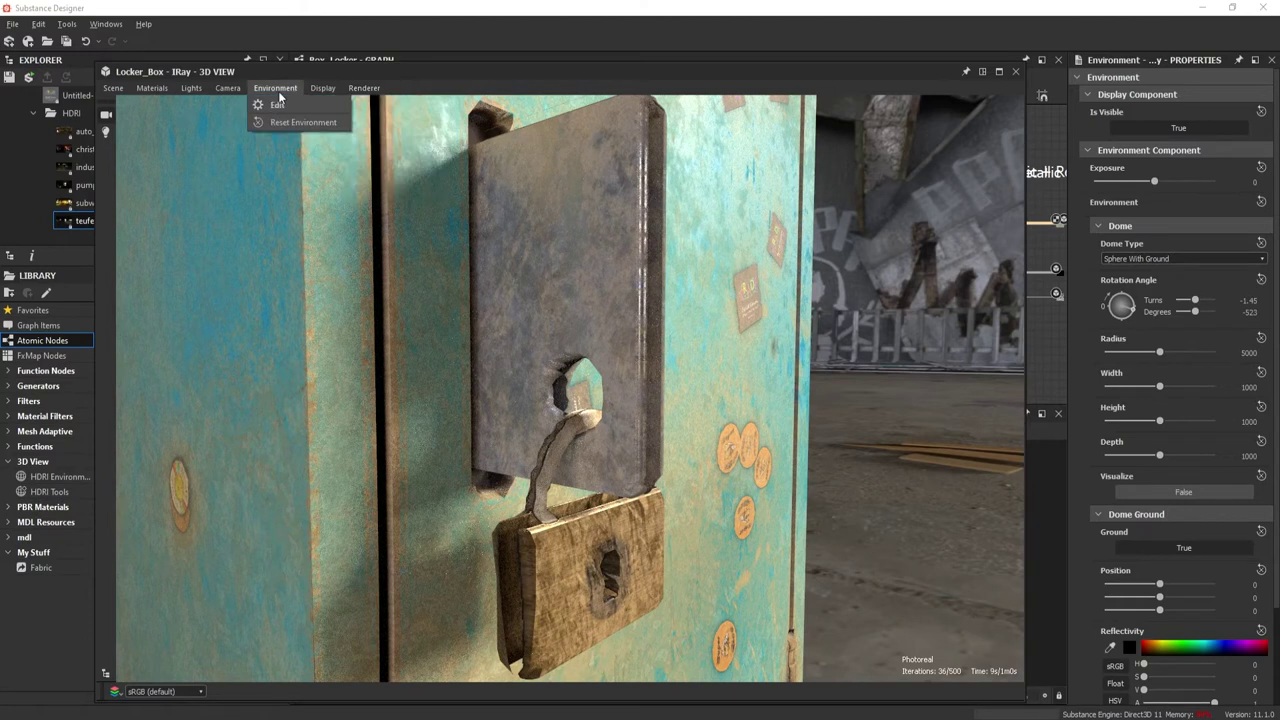
{"action": "left_click", "coordinate": [152, 88]}
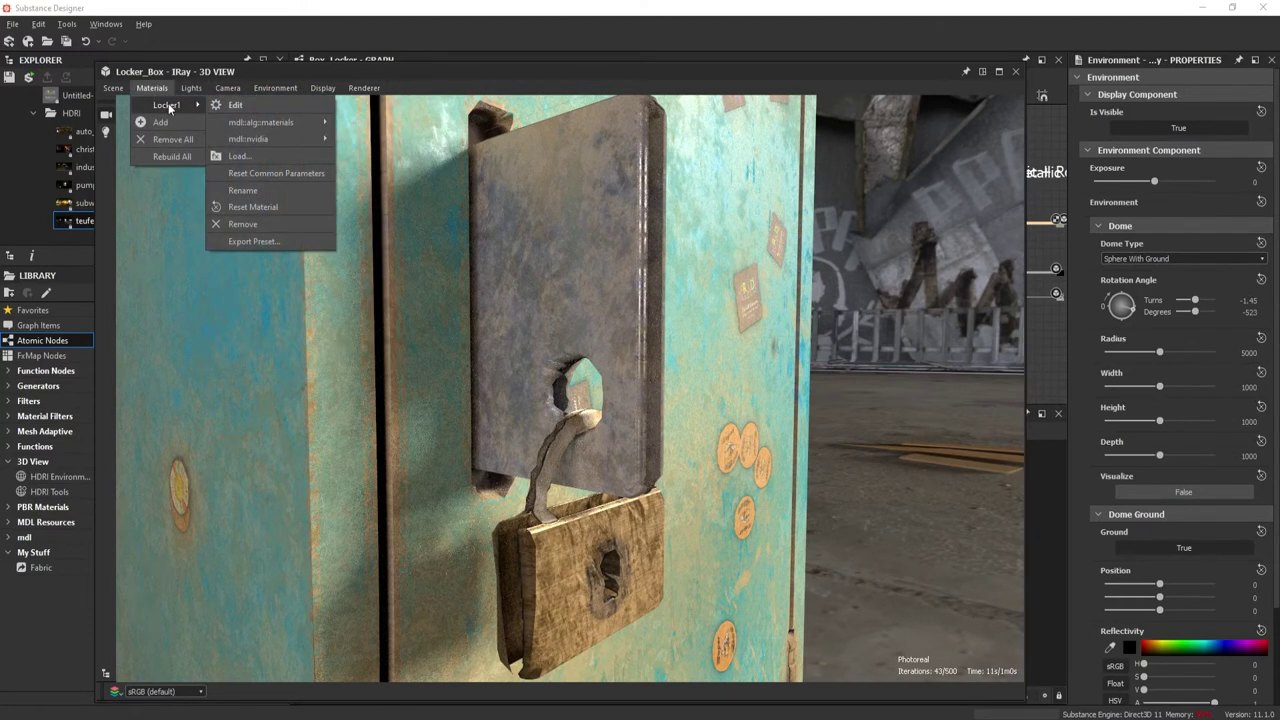
{"action": "left_click", "coordinate": [277, 102]}
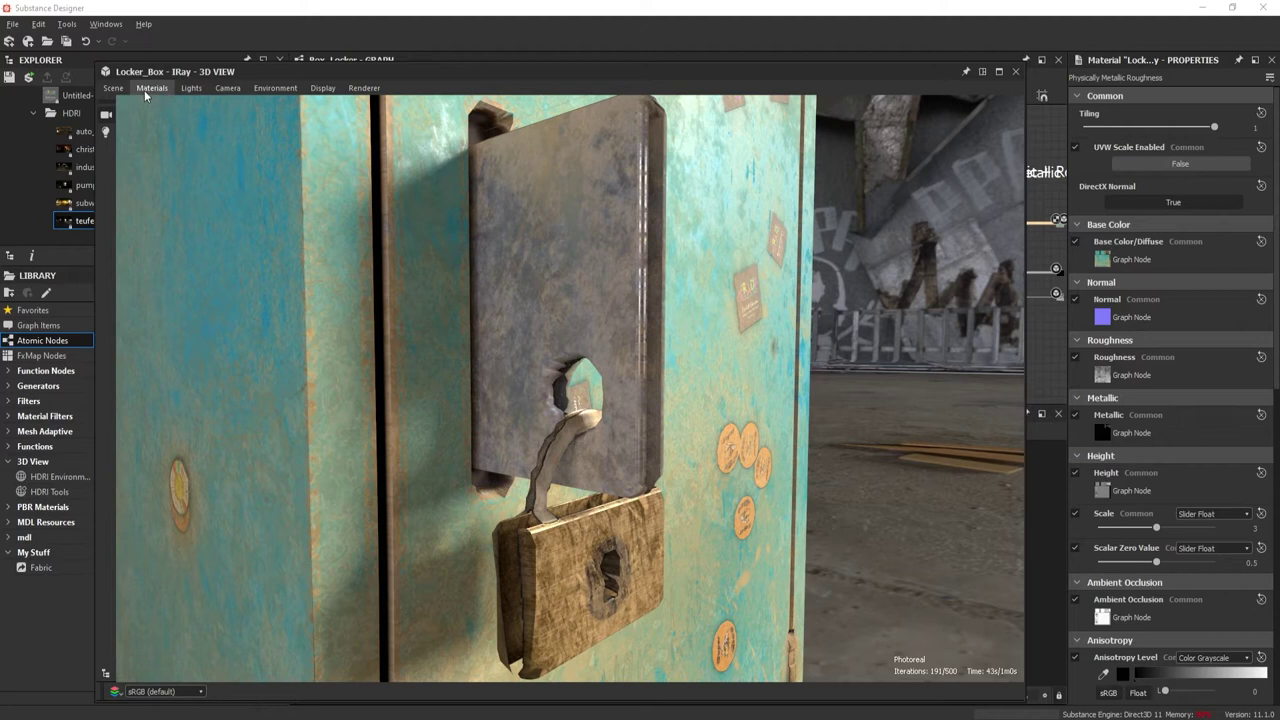
- Open the scene's mesh properties for editing and collapse every expanded mesh group, from Front through Lock2
{"action": "left_click", "coordinate": [114, 88]}
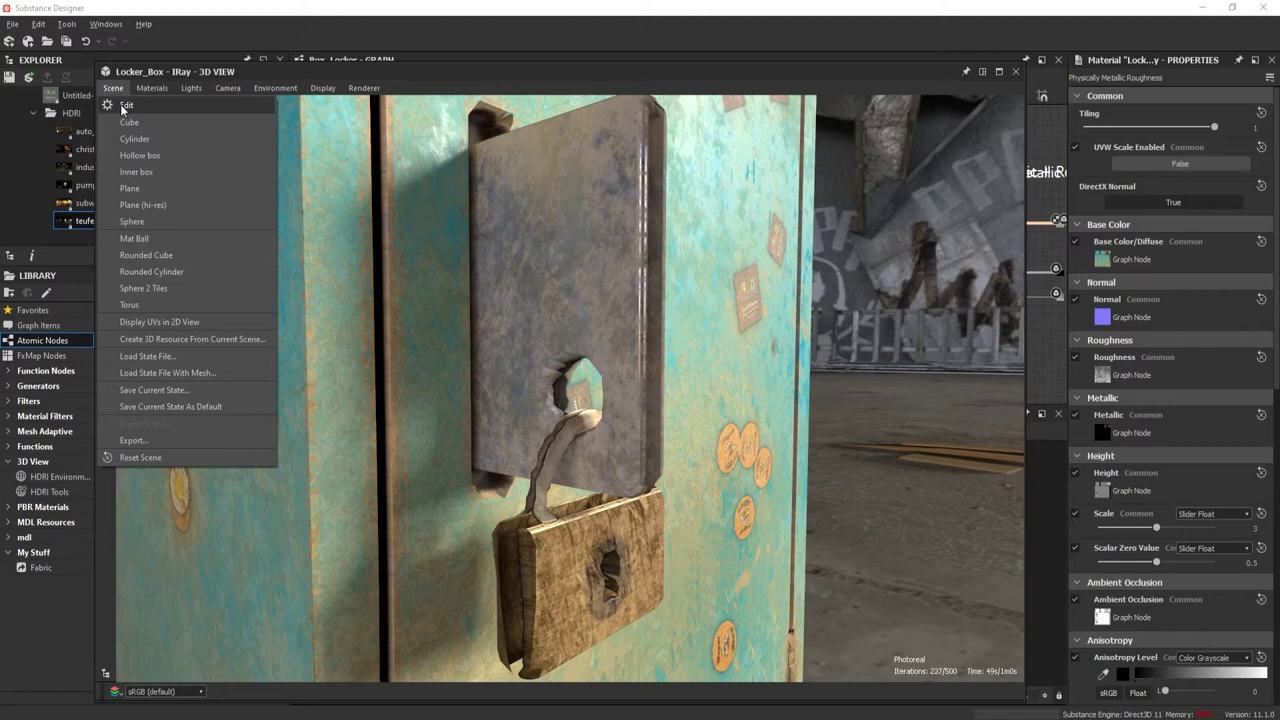
{"action": "left_click", "coordinate": [124, 106]}
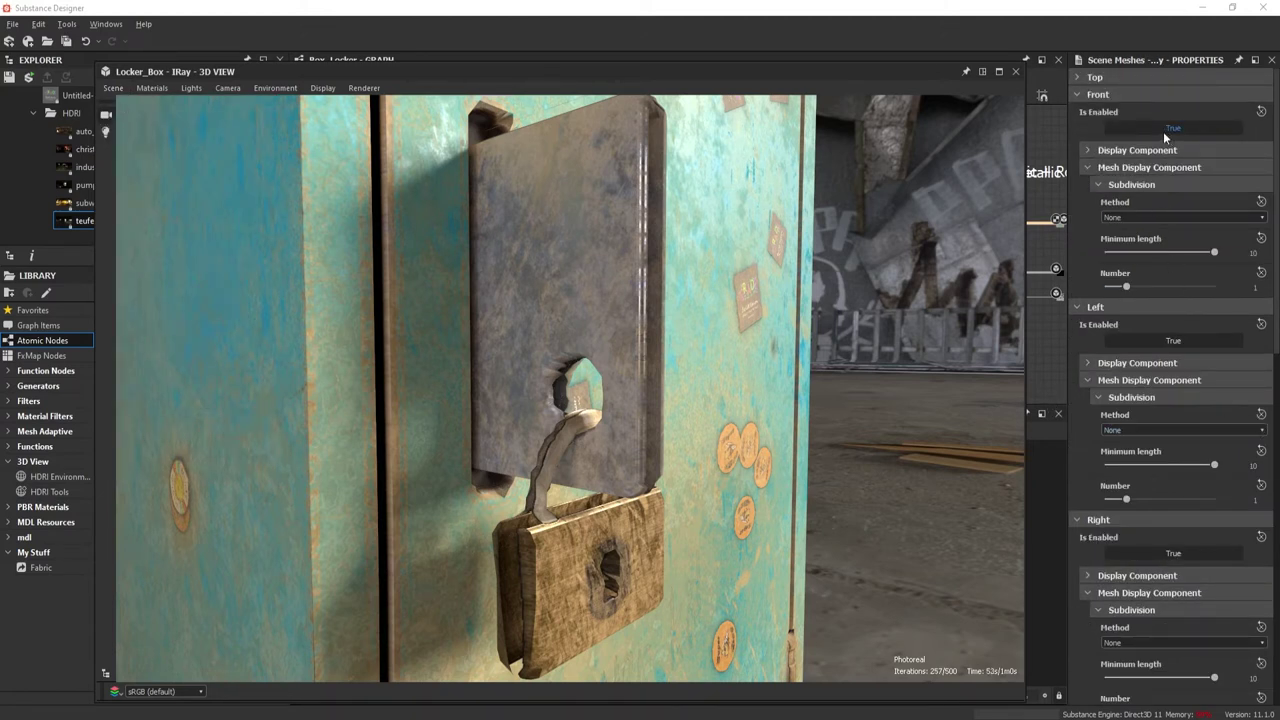
{"action": "left_click", "coordinate": [1114, 94]}
{"action": "left_click", "coordinate": [1104, 116]}
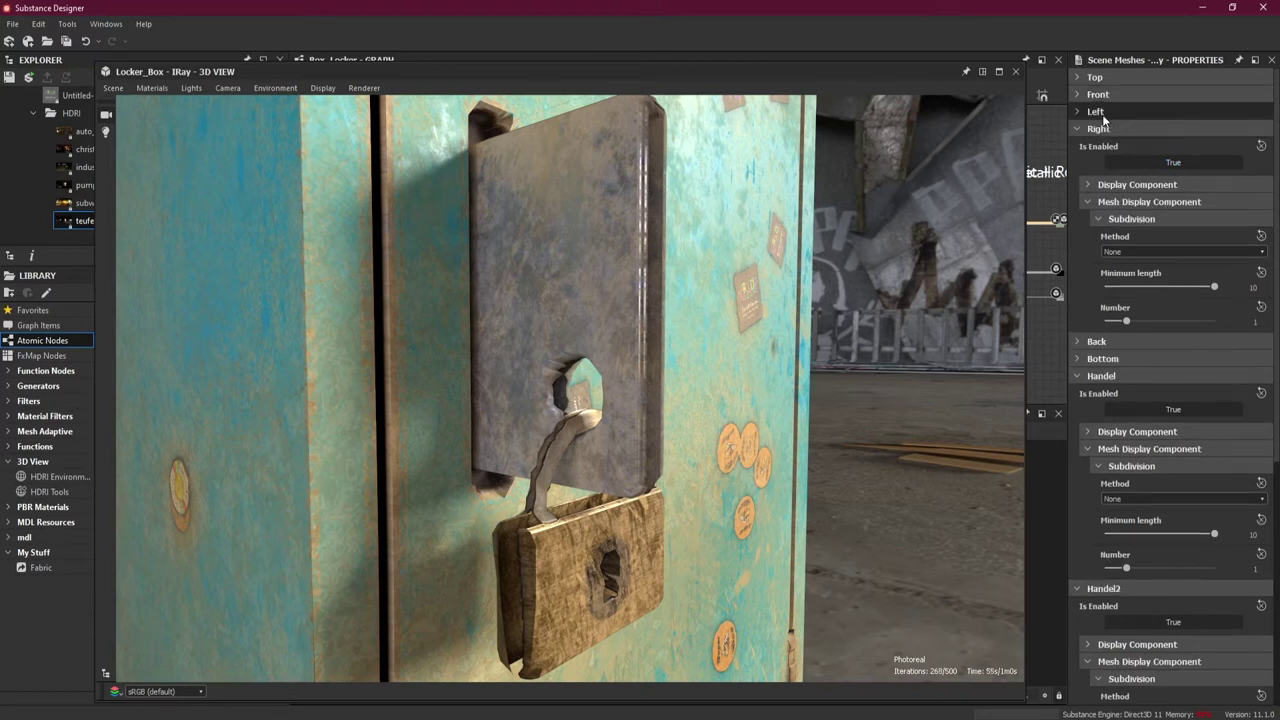
{"action": "left_click", "coordinate": [1099, 128]}
{"action": "left_click", "coordinate": [1101, 180]}
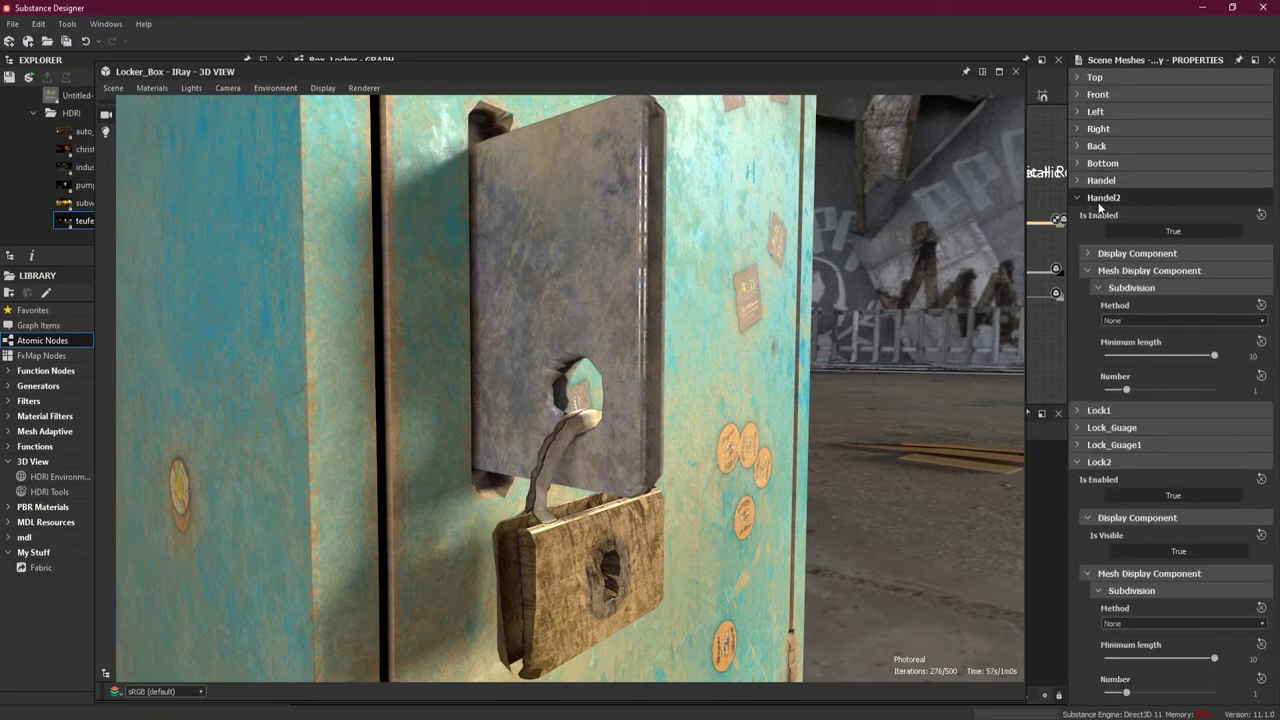
{"action": "left_click", "coordinate": [1100, 200]}
{"action": "left_click", "coordinate": [1116, 267]}
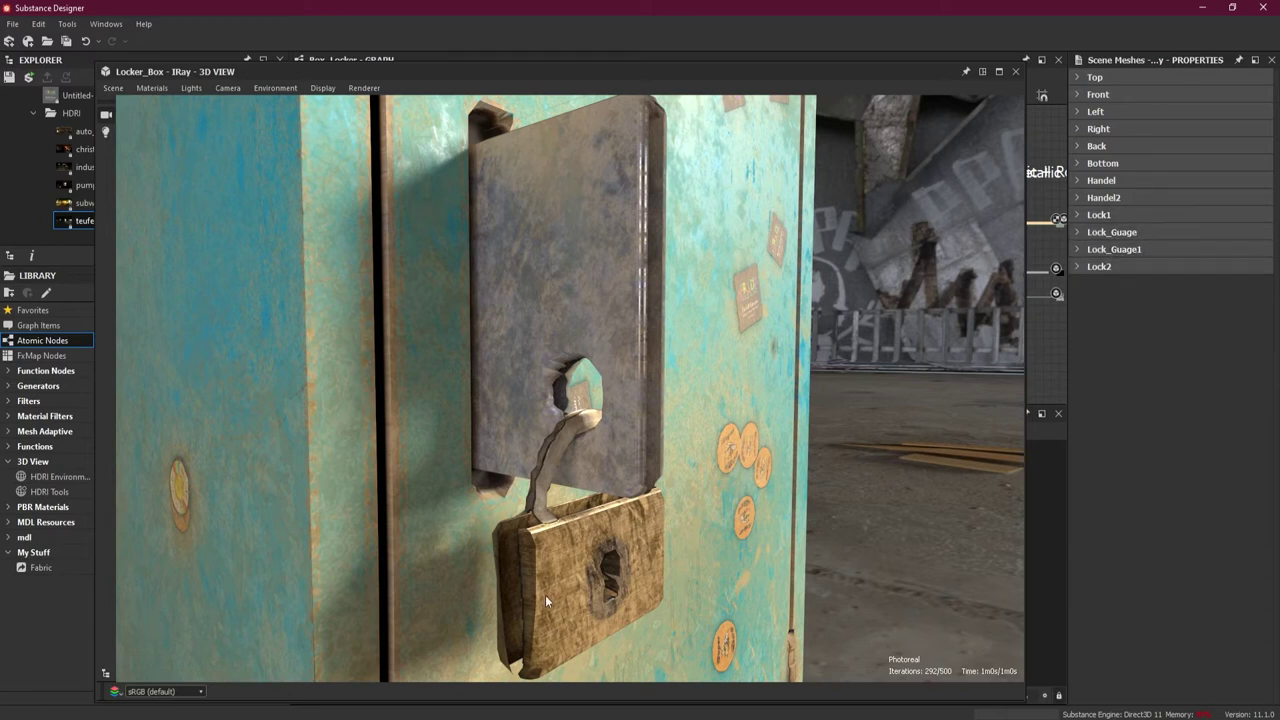
- Set the Lock1 mesh's Subdivision Method to Parametric with a Number of 5
{"action": "left_click", "coordinate": [1077, 215]}
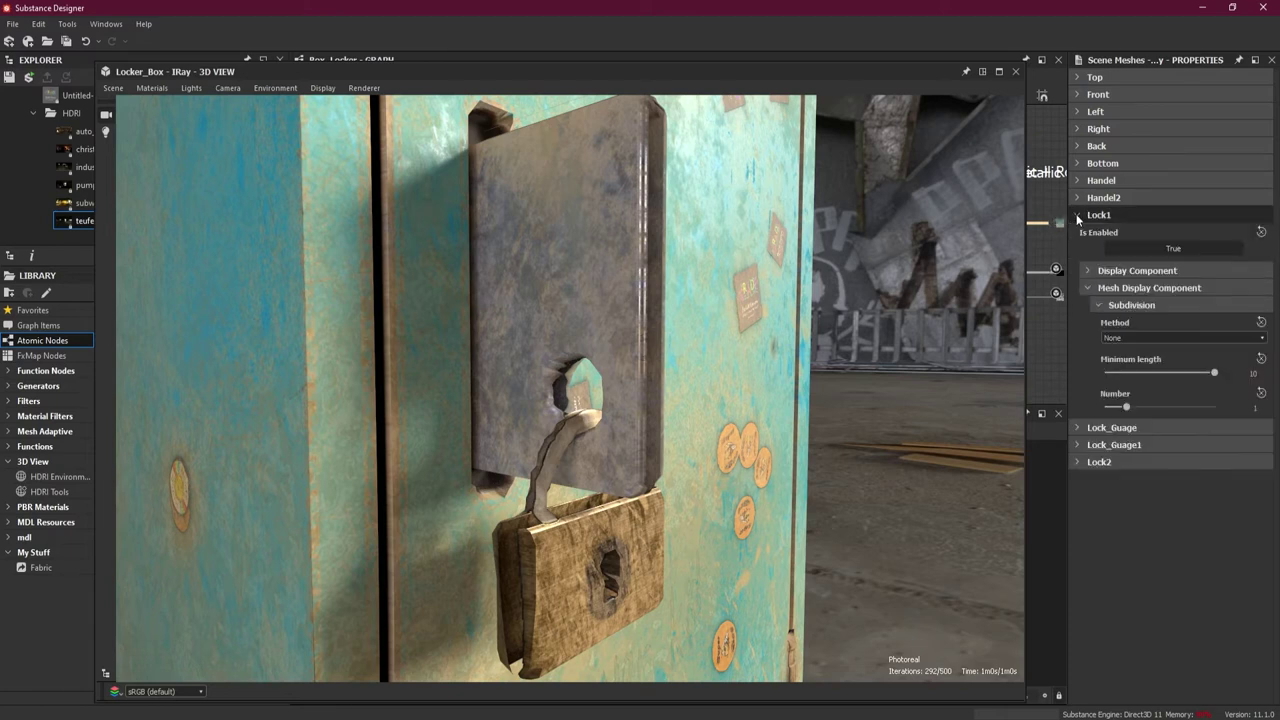
{"action": "left_click", "coordinate": [1134, 336]}
{"action": "left_click", "coordinate": [1137, 356]}
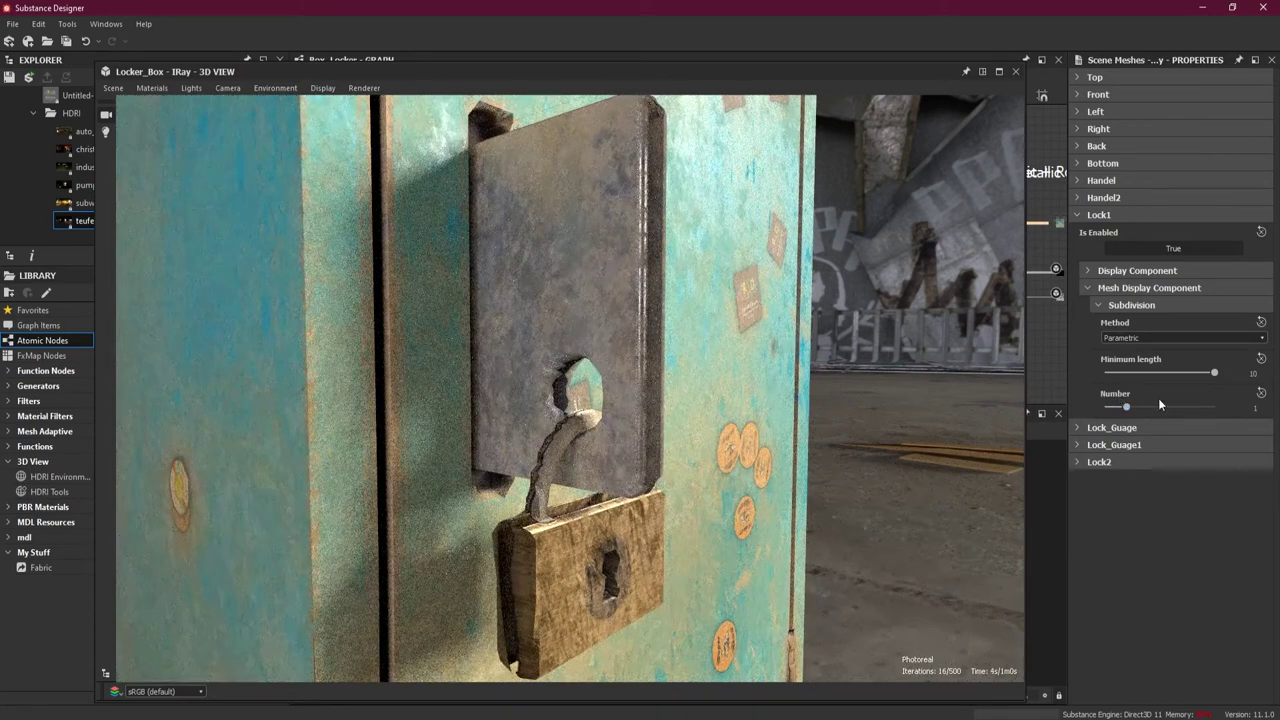
{"action": "left_click", "coordinate": [1241, 408]}
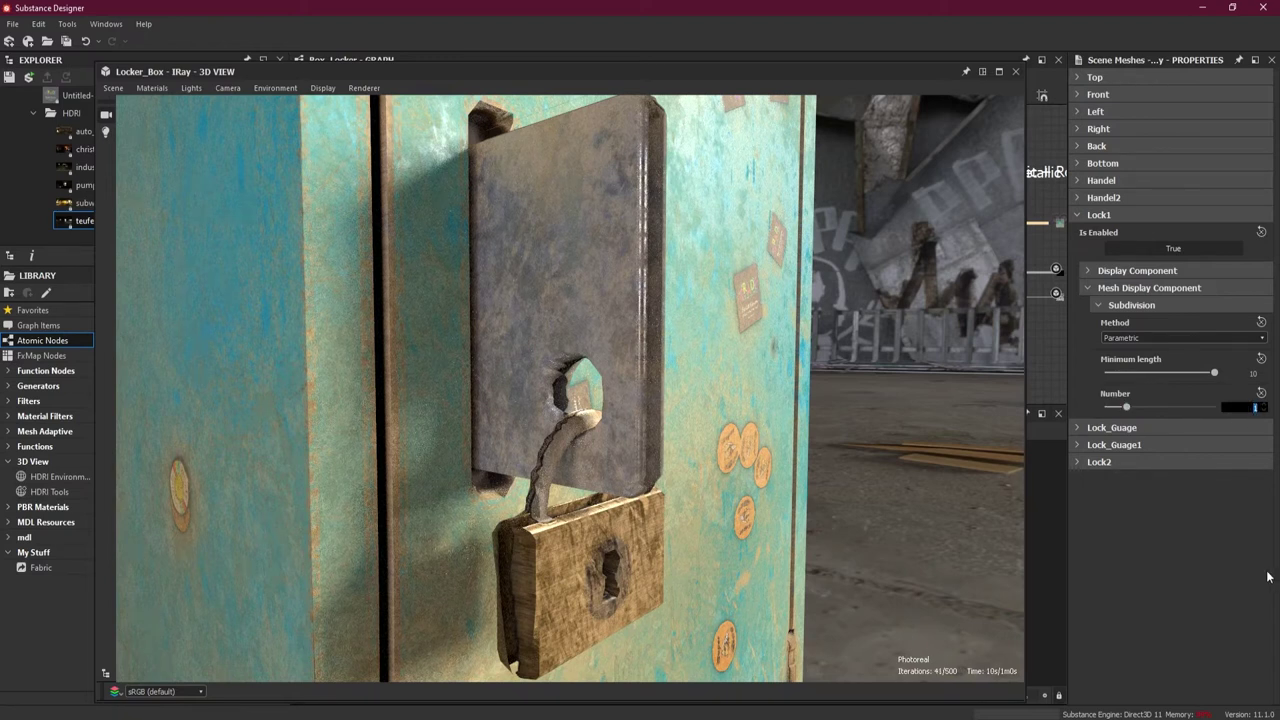
{"action": "type", "text": "5"}
{"action": "key", "text": "Return"}
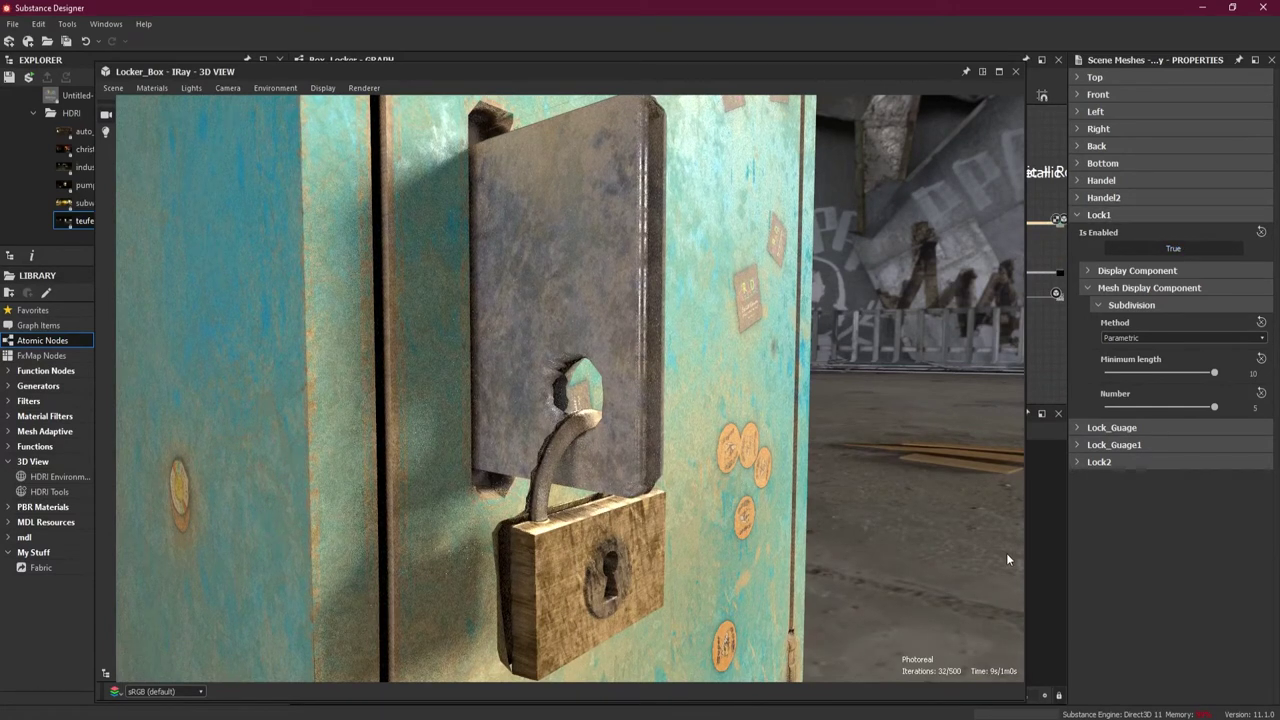
- Give the Lock2 mesh Parametric subdivision with a Number of 5 and collapse its group
{"action": "left_click", "coordinate": [1075, 461]}
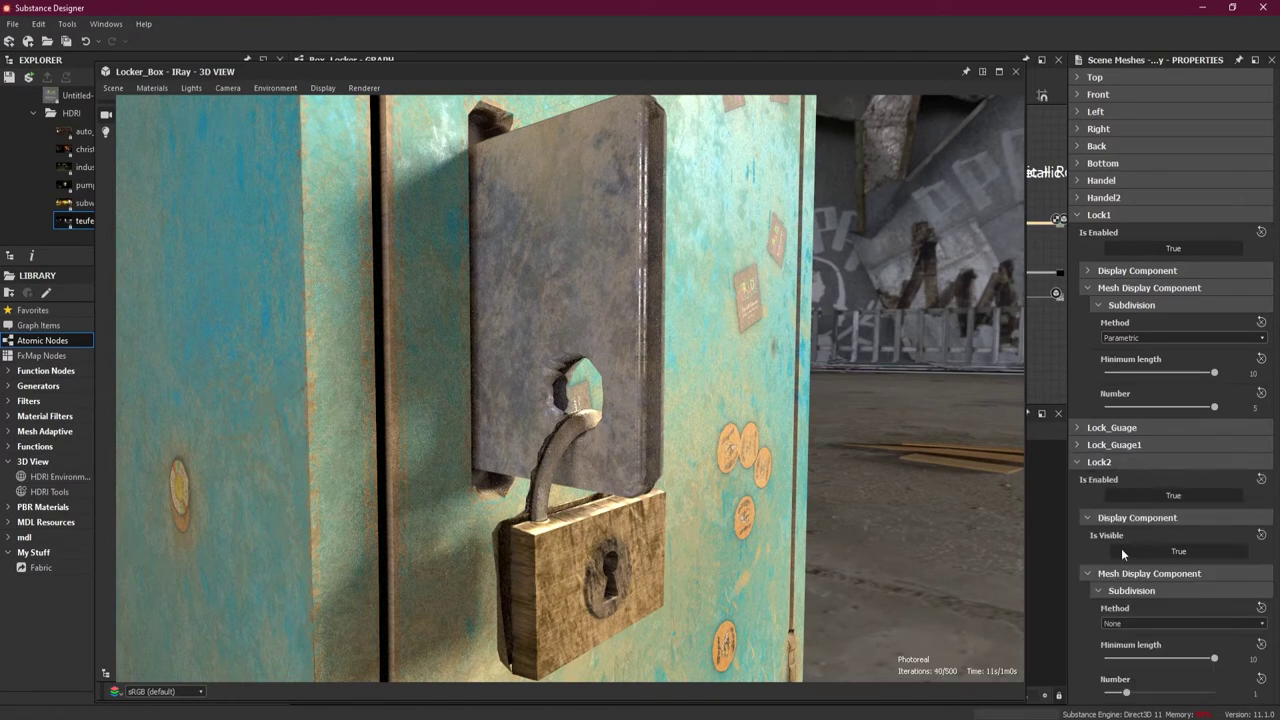
{"action": "left_click", "coordinate": [1146, 623]}
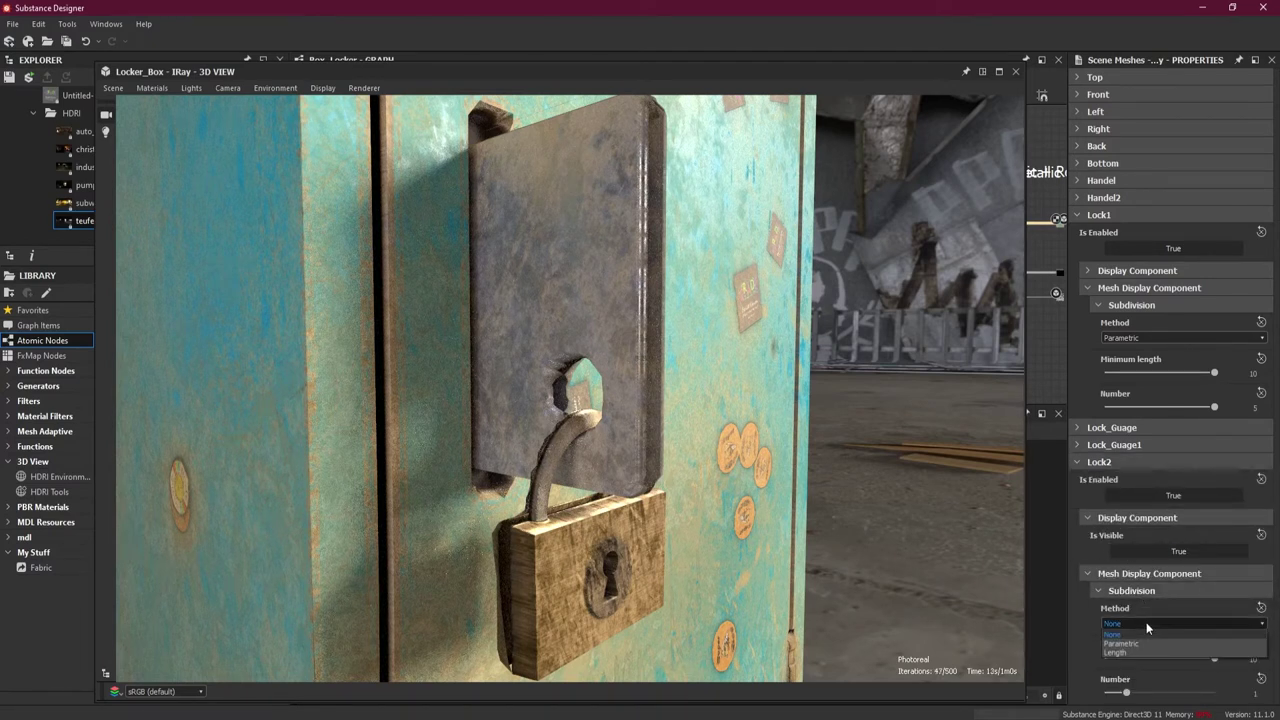
{"action": "left_click", "coordinate": [1146, 644]}
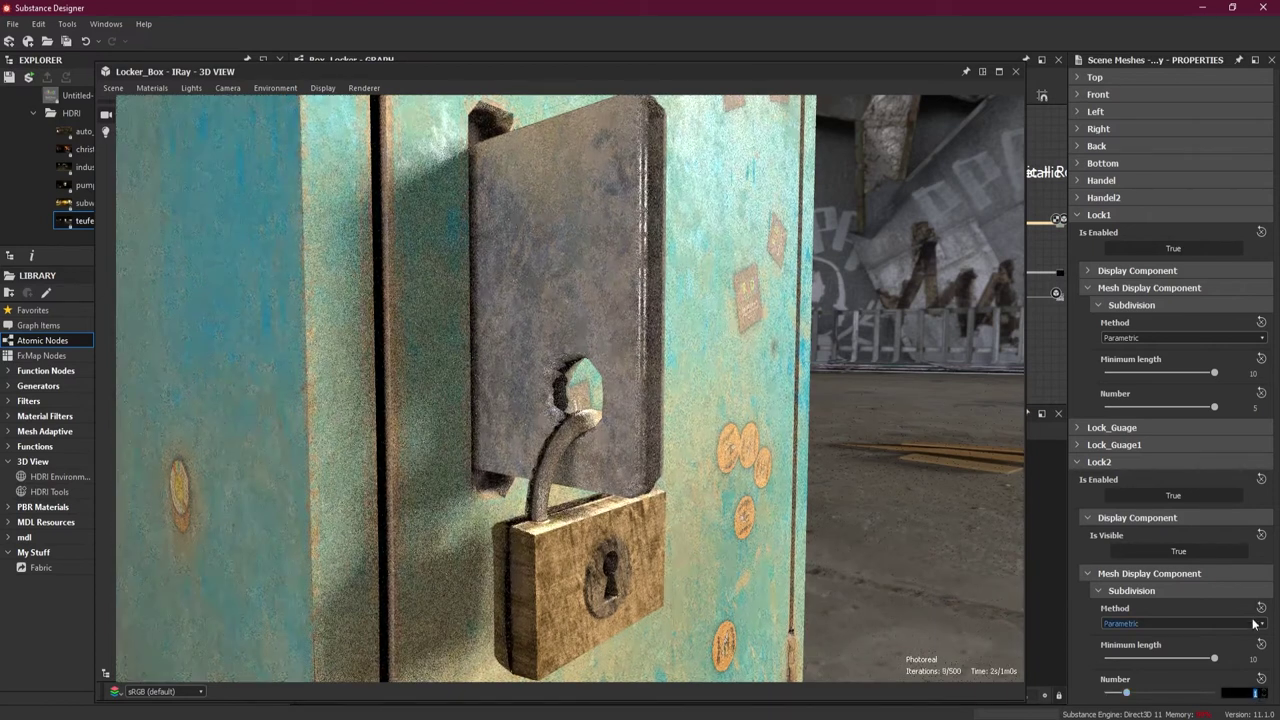
{"action": "type", "text": "5"}
{"action": "key", "text": "Return"}
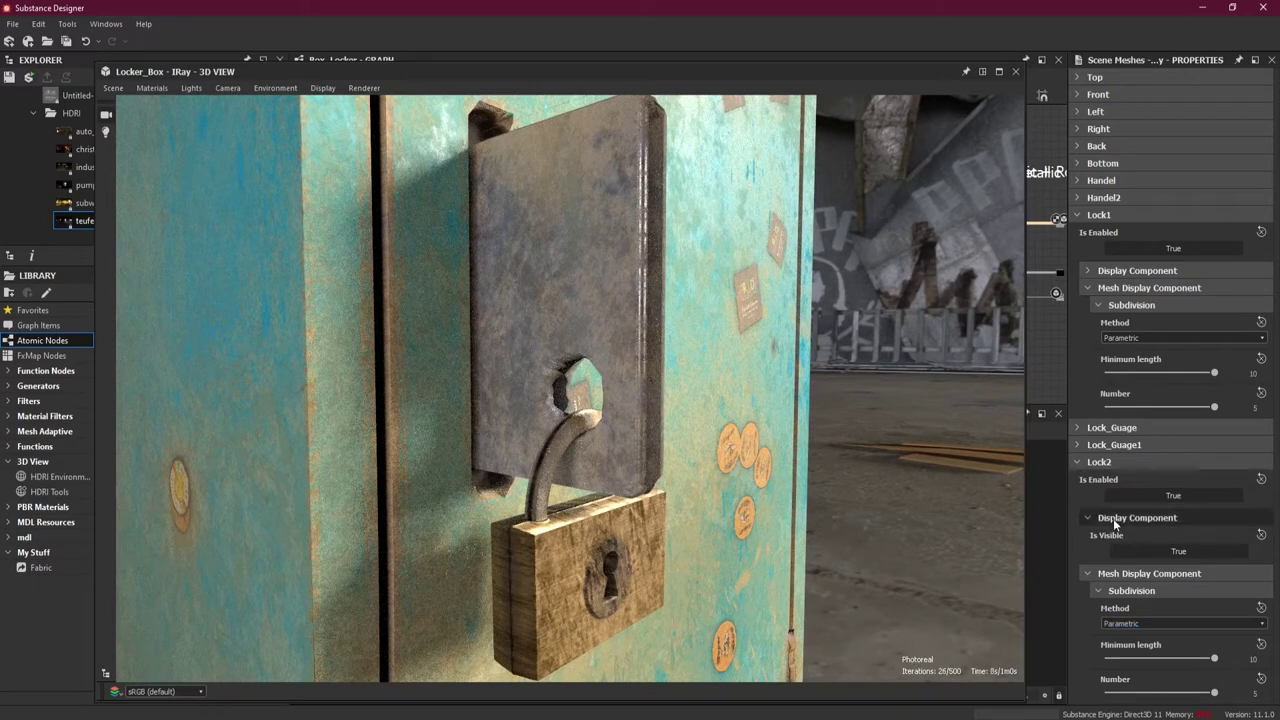
{"action": "left_click", "coordinate": [1076, 462]}
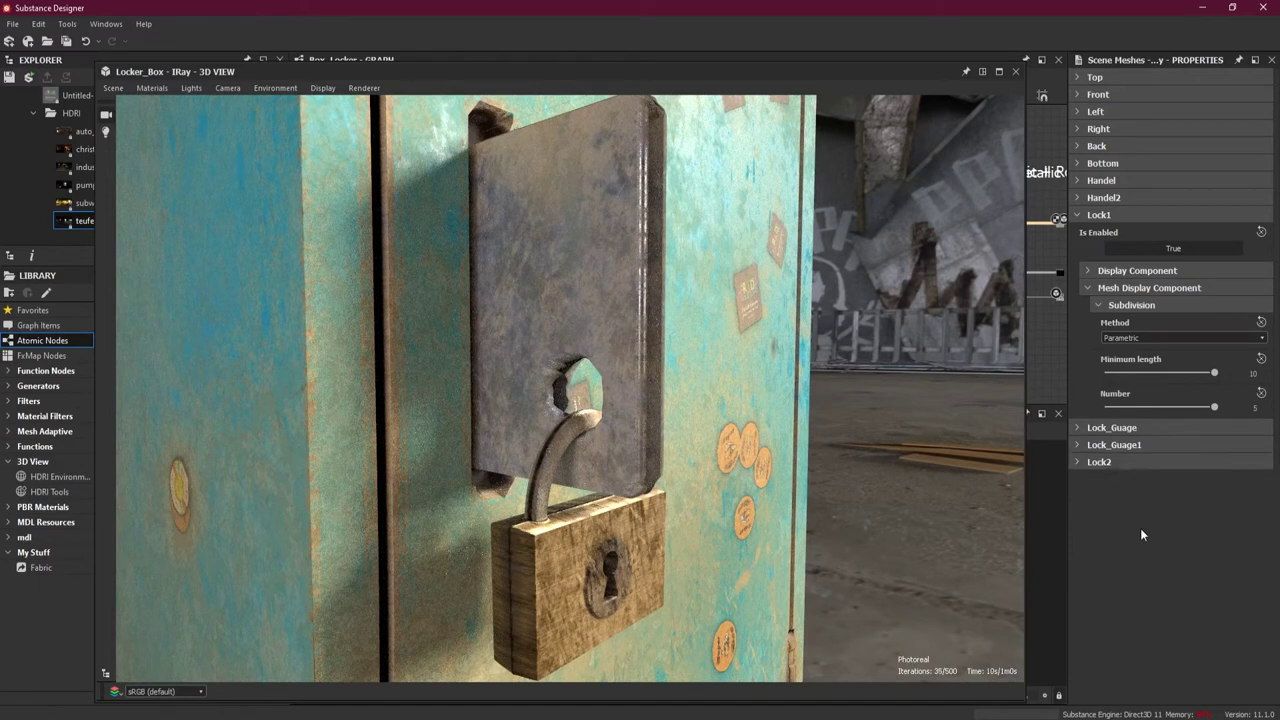
- Examine the subdivided padlock, shackle and latch plate from several angles and distances in the Iray render
{"action": "left_click_drag", "start_coordinate": [545, 534], "coordinate": [594, 484]}
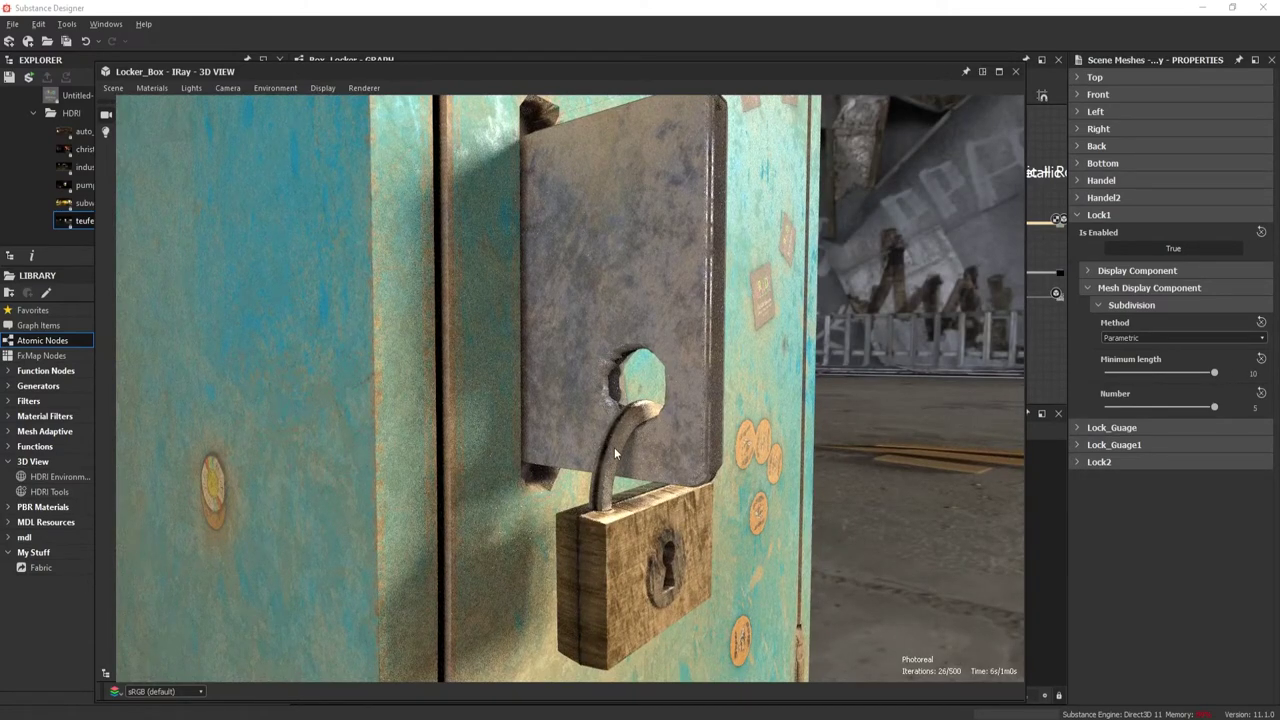
{"action": "right_click_drag", "start_coordinate": [606, 530], "coordinate": [610, 559]}
{"action": "left_click_drag", "start_coordinate": [610, 559], "coordinate": [597, 561]}
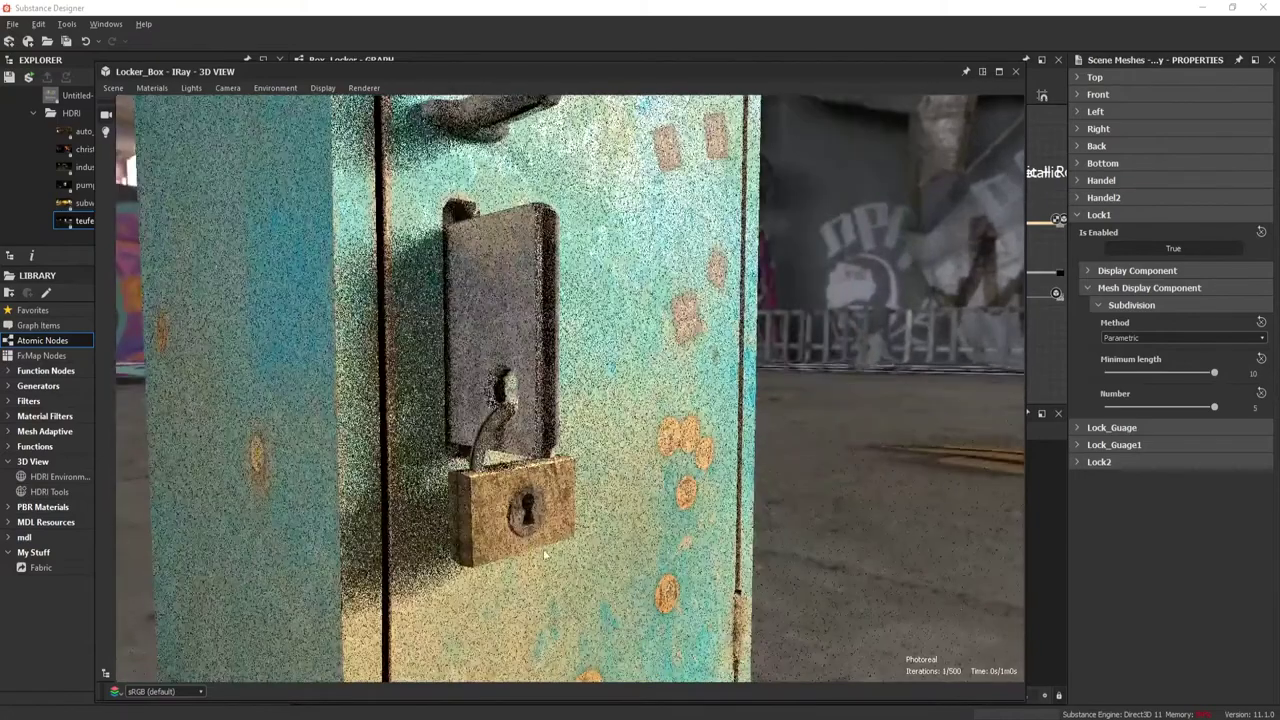
{"action": "left_click_drag", "start_coordinate": [490, 503], "coordinate": [505, 518]}
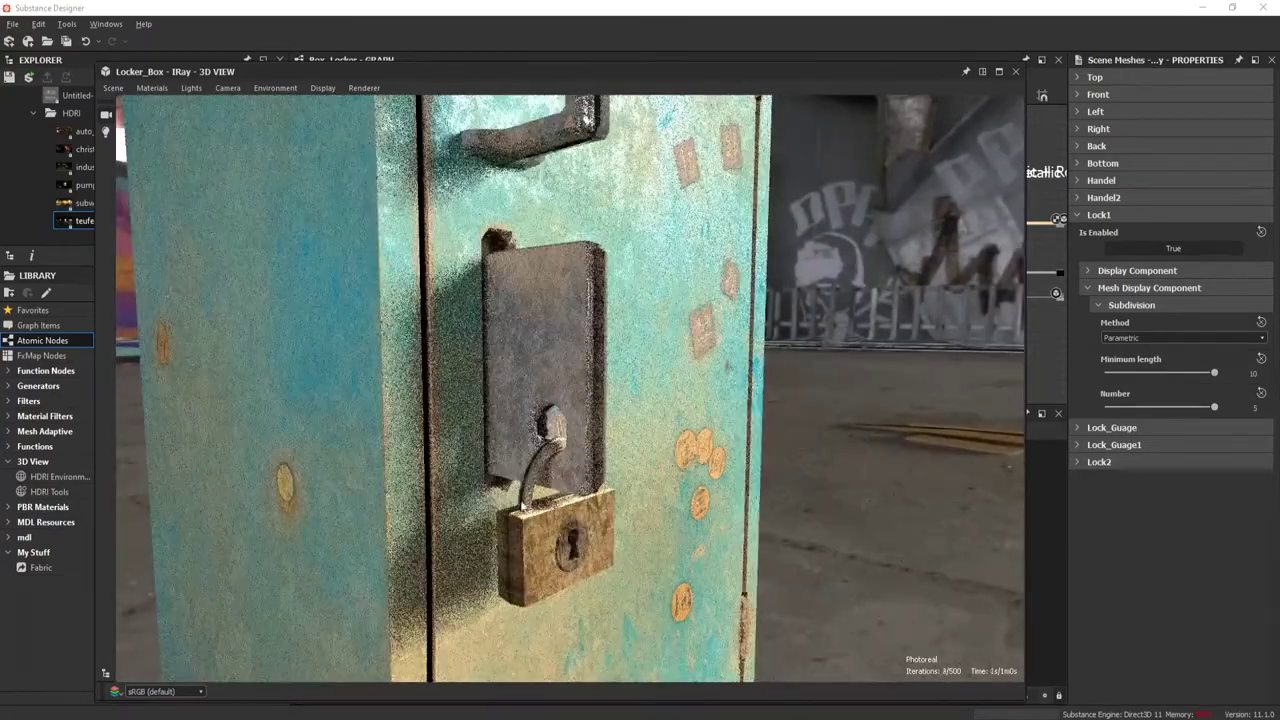
{"action": "right_click_drag", "start_coordinate": [526, 484], "coordinate": [533, 428]}
{"action": "left_click_drag", "start_coordinate": [533, 428], "coordinate": [488, 603], "text": "alt"}
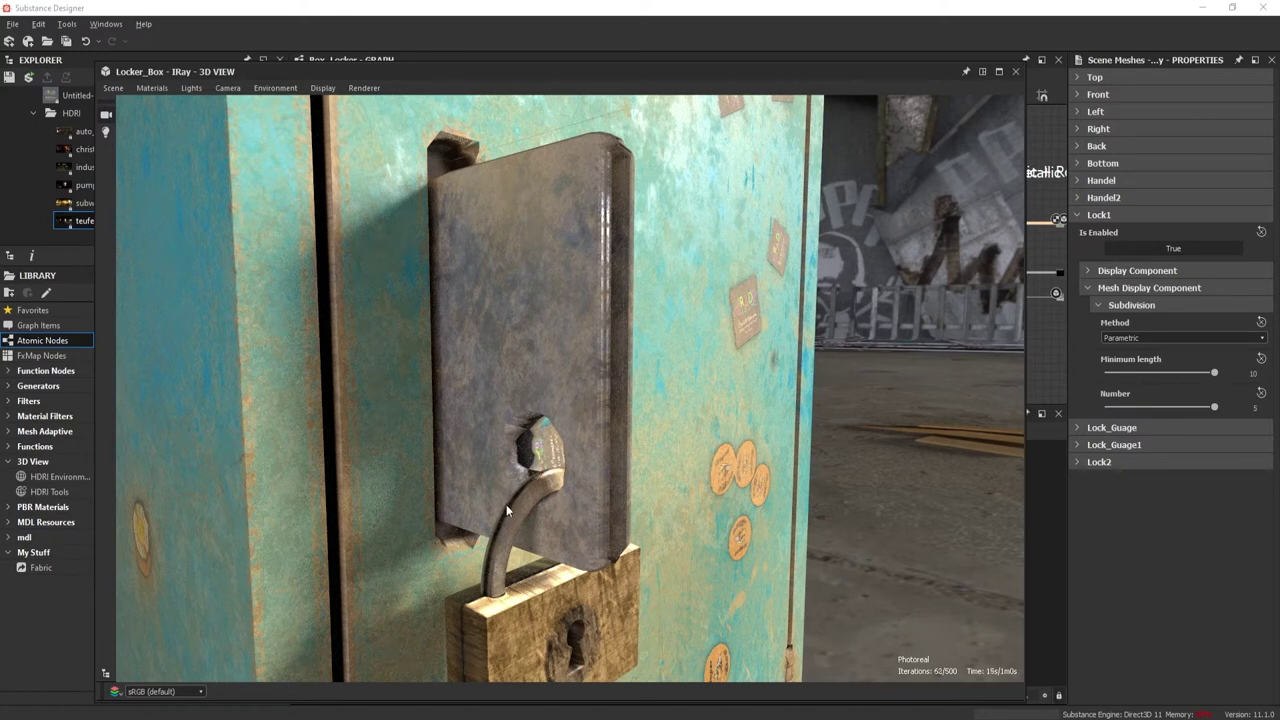
{"action": "left_click_drag", "start_coordinate": [449, 544], "coordinate": [388, 501]}
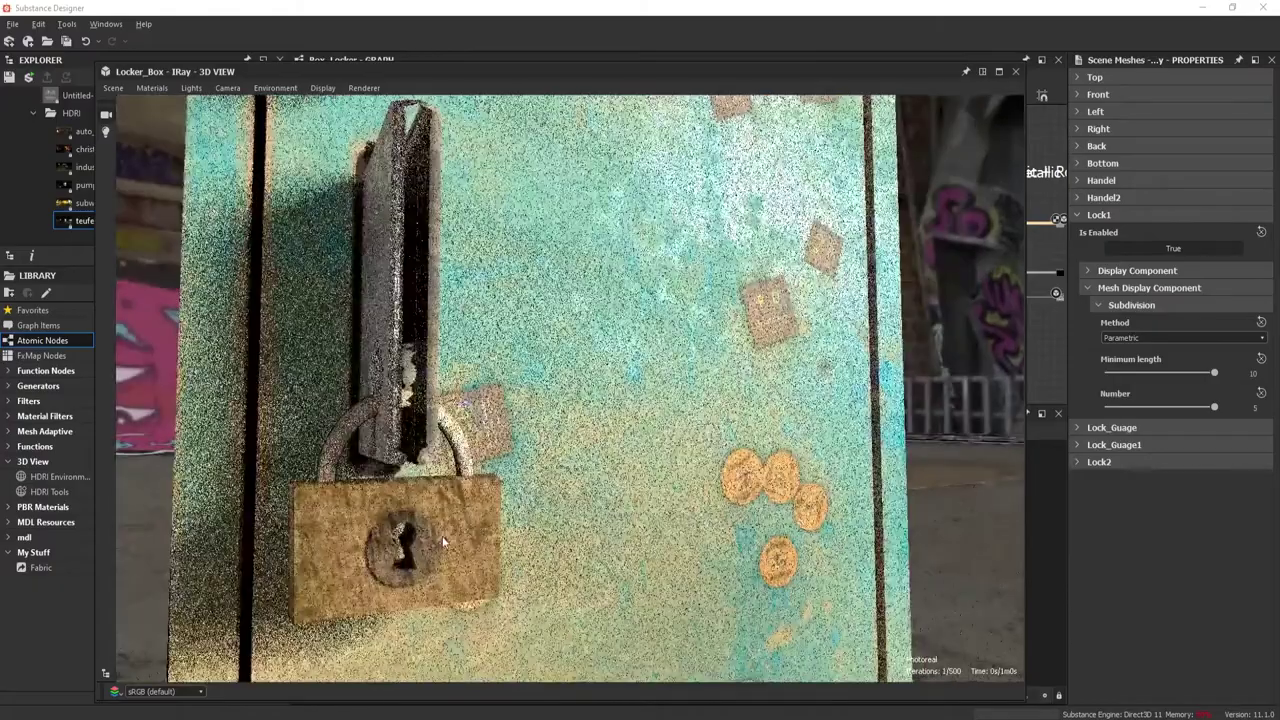
{"action": "left_click_drag", "start_coordinate": [408, 558], "coordinate": [565, 558]}
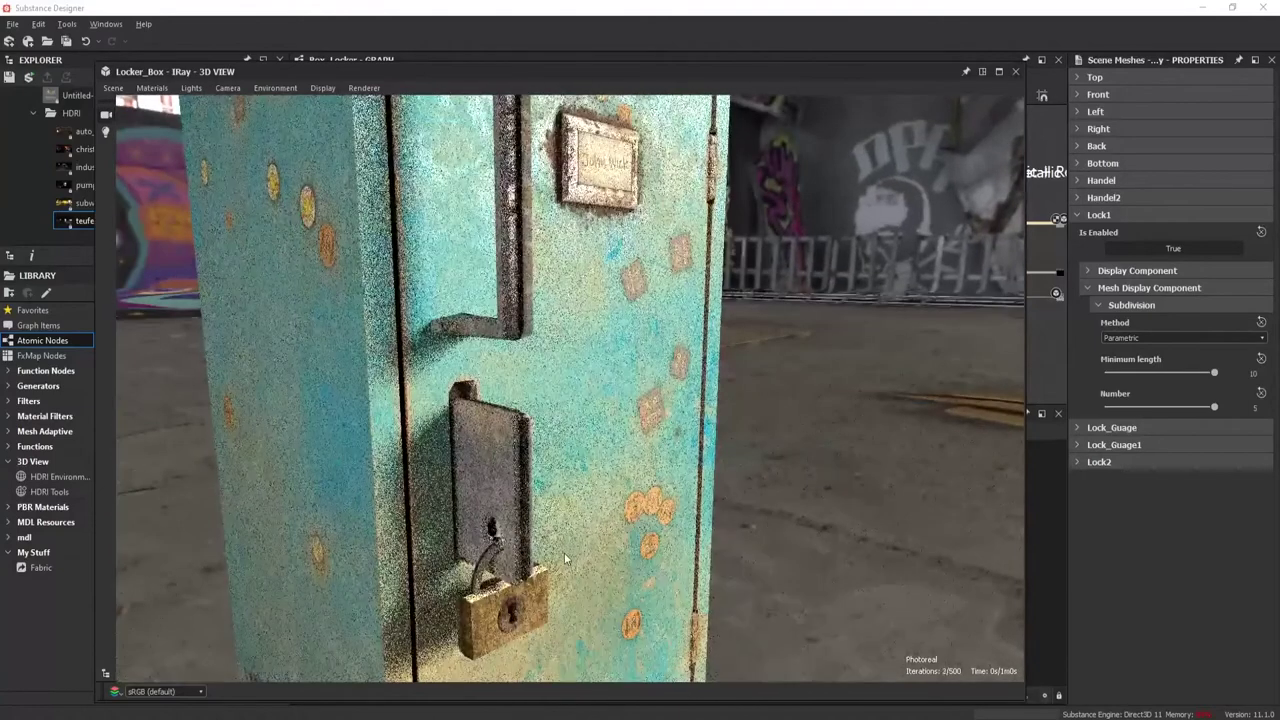
- Frame the upper locker and set the Top mesh's Subdivision Method to Parametric with a Number of 5
{"action": "left_click", "coordinate": [1099, 215]}
{"action": "scroll", "coordinate": [645, 312], "scroll_direction": "down", "scroll_amount": 5}
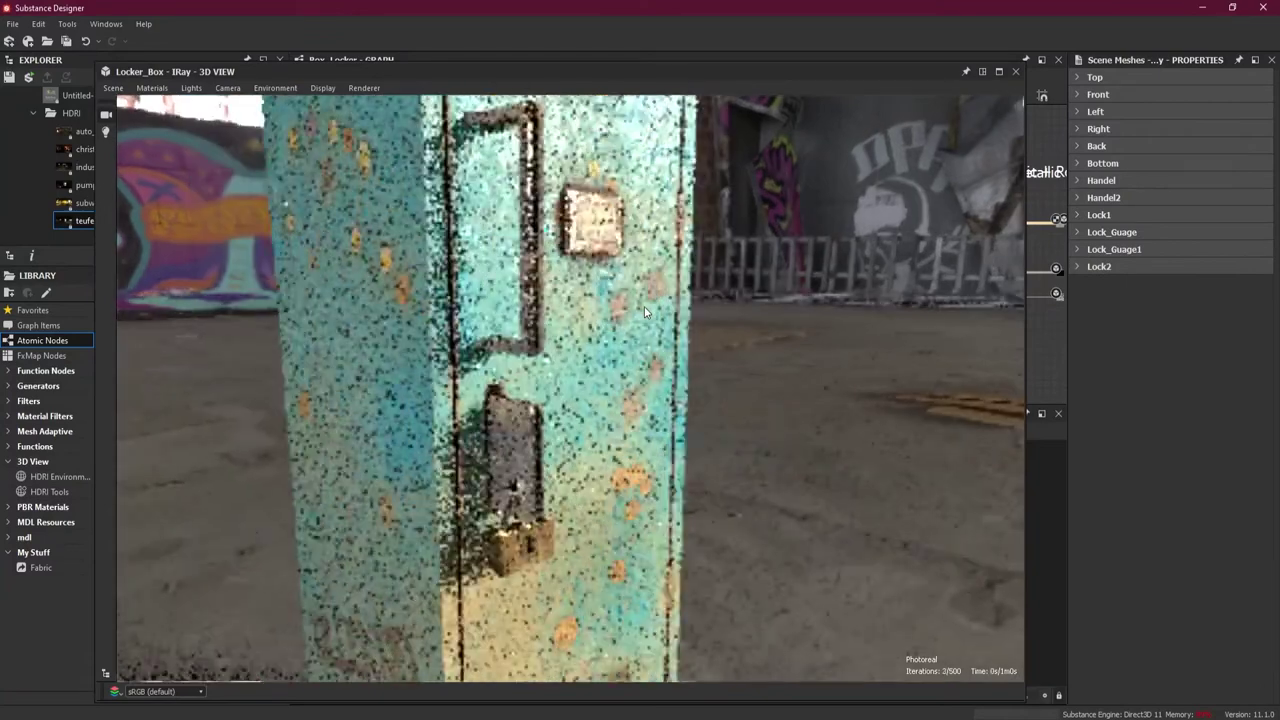
{"action": "middle_click_drag", "start_coordinate": [645, 312], "coordinate": [639, 327]}
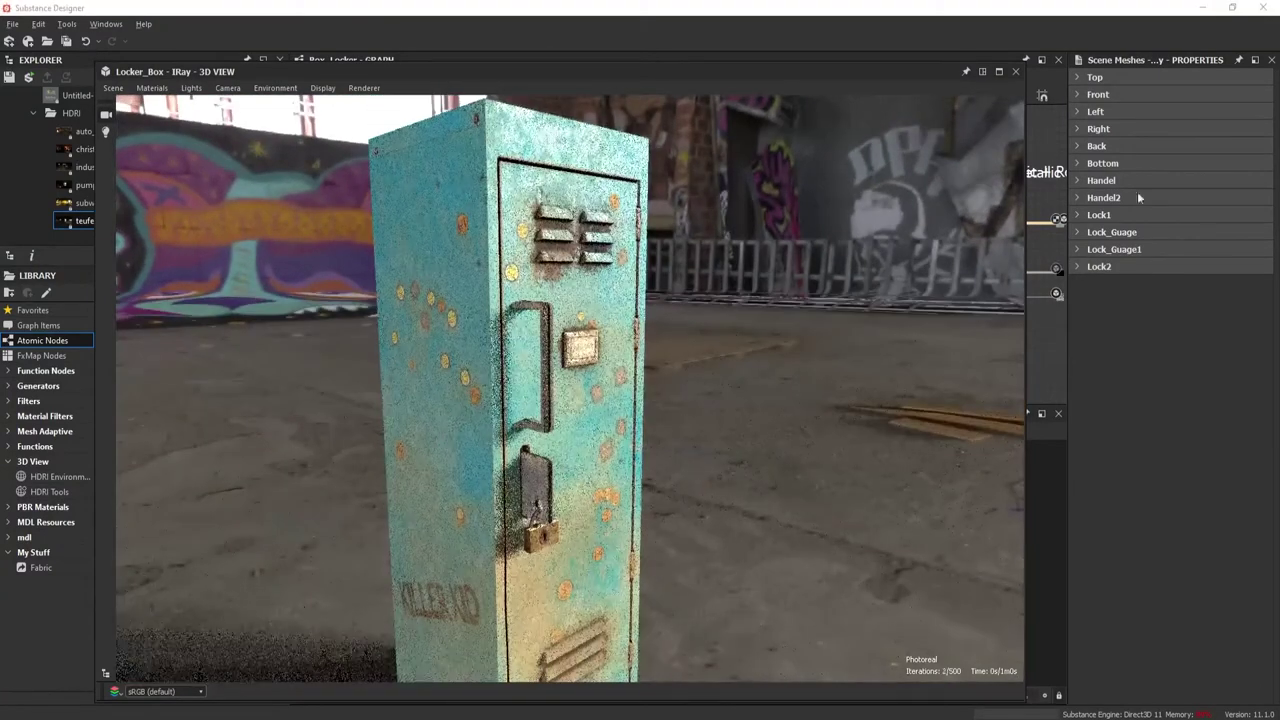
{"action": "left_click", "coordinate": [1075, 78]}
{"action": "left_click", "coordinate": [1075, 78]}
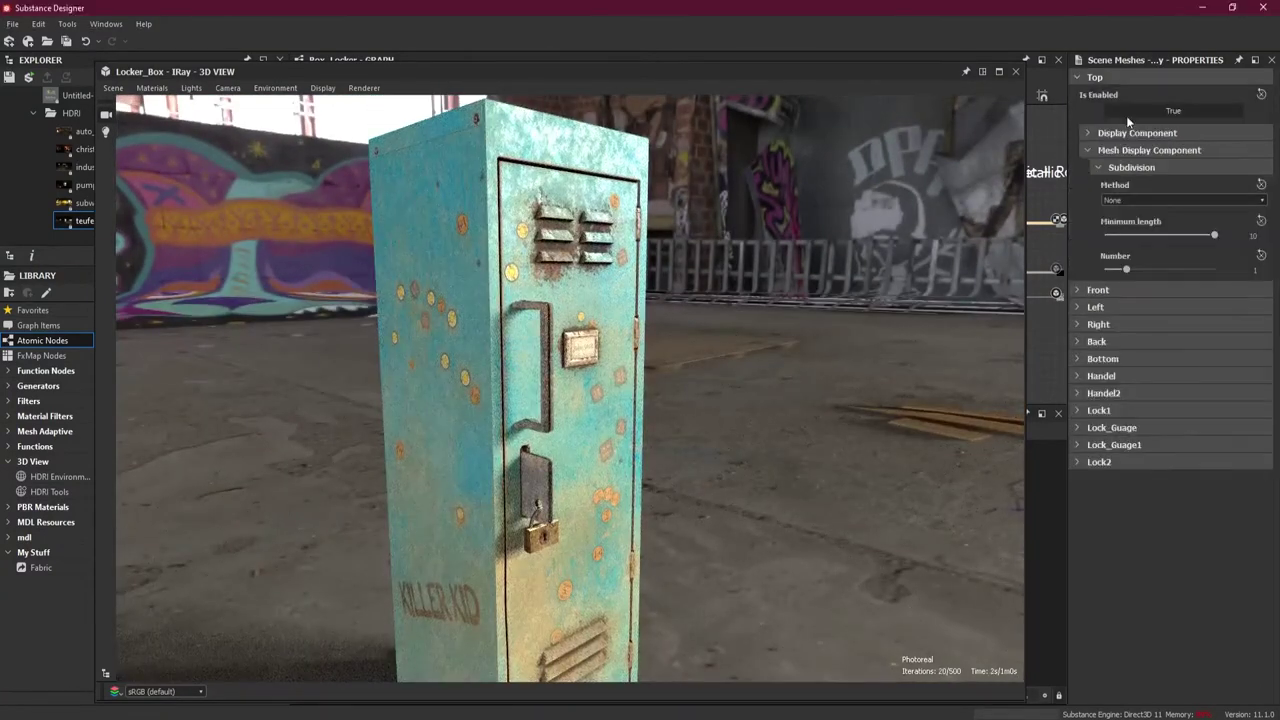
{"action": "left_click", "coordinate": [1138, 199]}
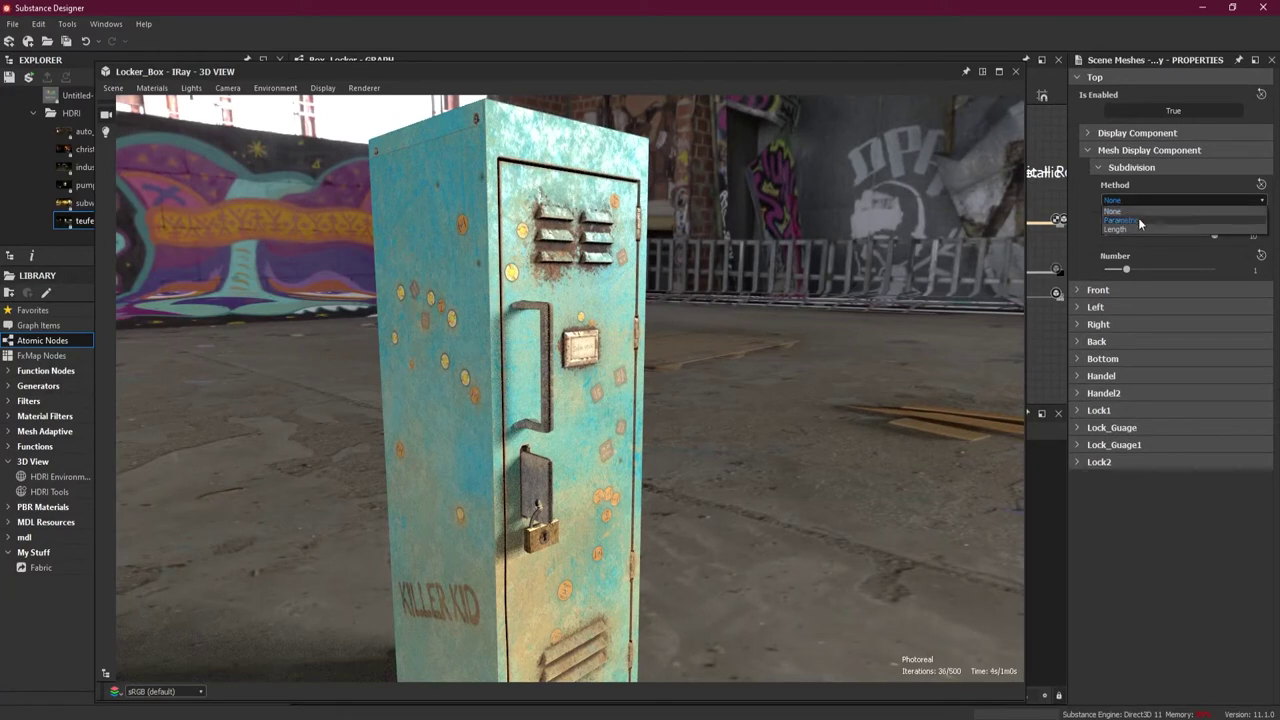
{"action": "left_click", "coordinate": [1138, 217]}
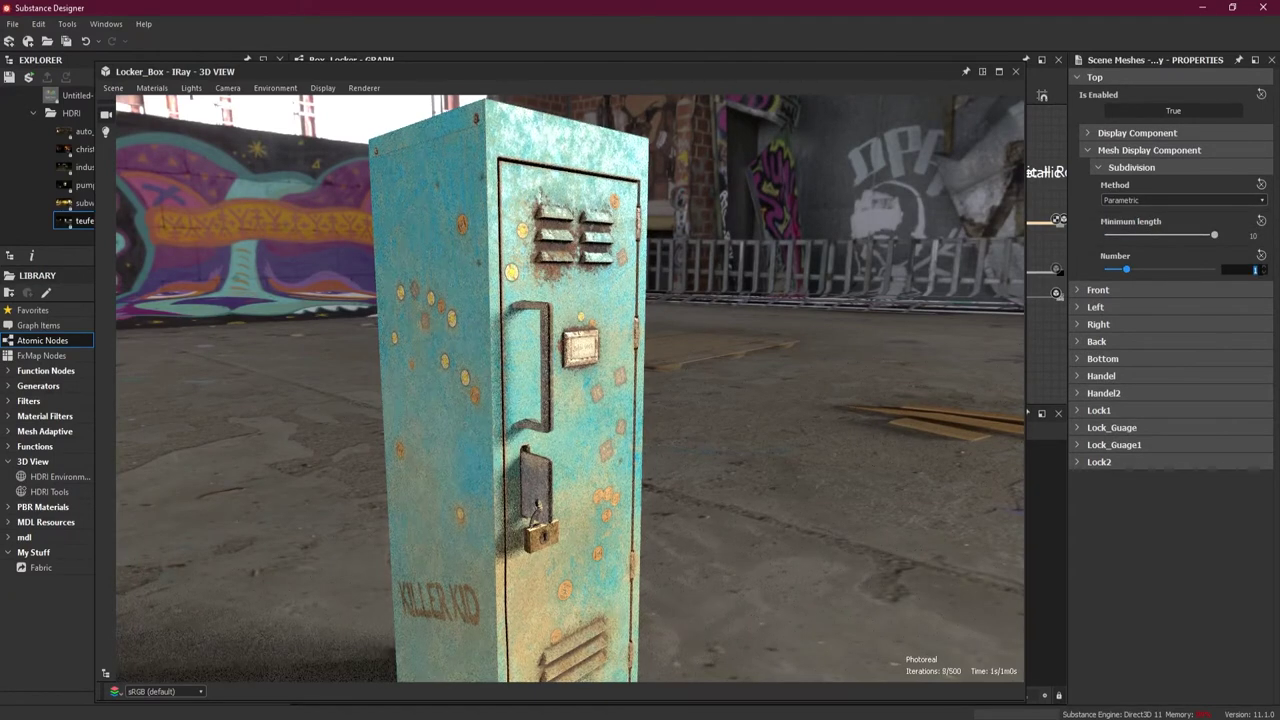
{"action": "type", "text": "5"}
{"action": "key", "text": "Return"}
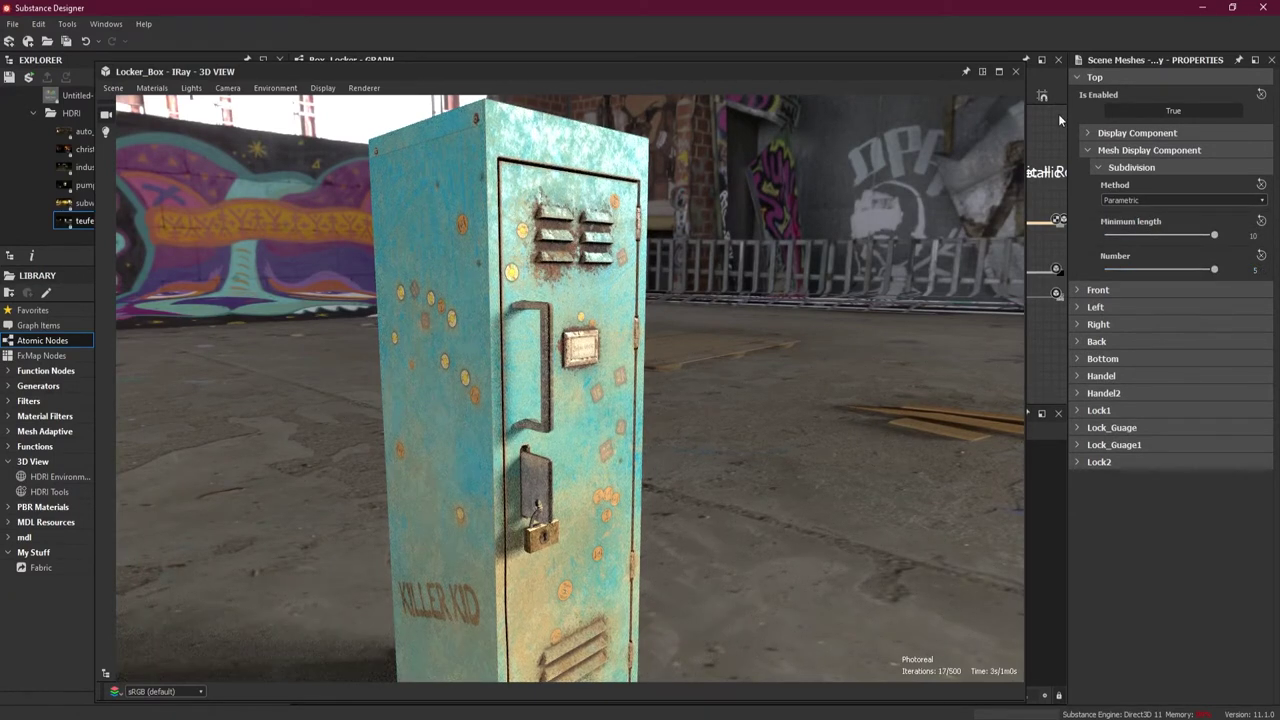
{"action": "left_click", "coordinate": [1090, 80]}
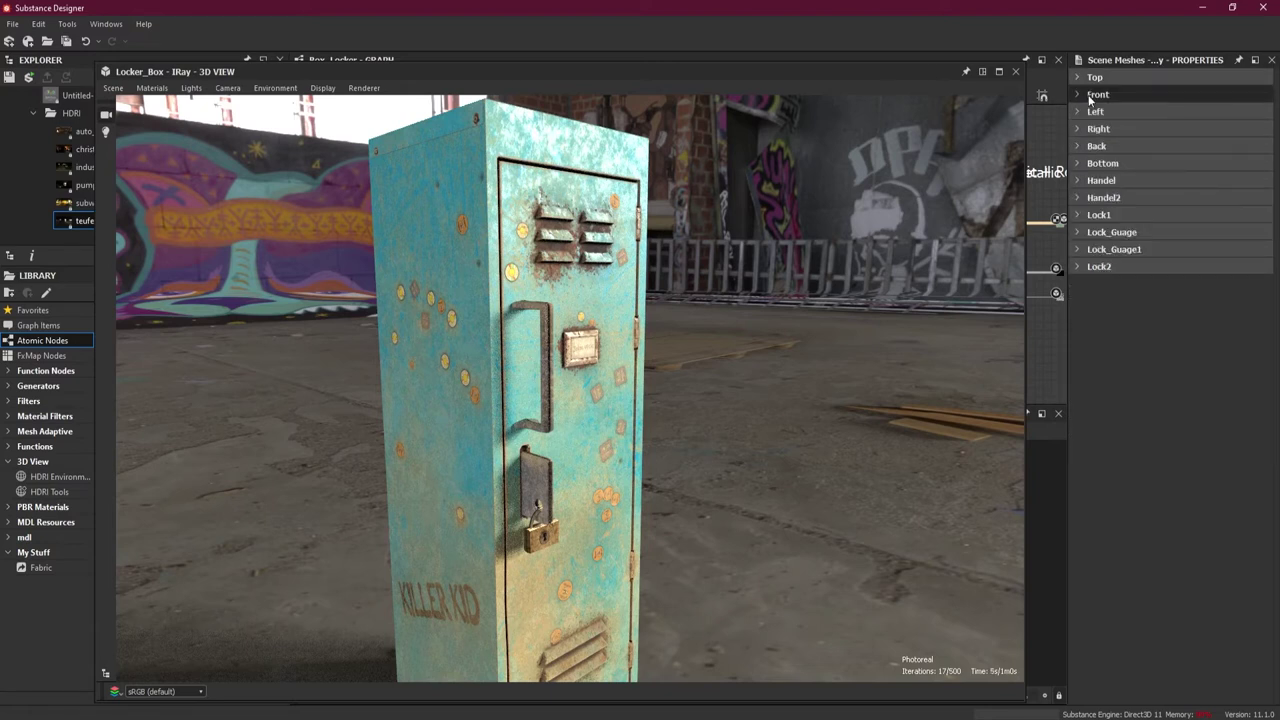
- Set the Front mesh's Subdivision Method to Parametric and its Number to 5
{"action": "left_click", "coordinate": [1097, 94]}
{"action": "left_click", "coordinate": [1160, 217]}
{"action": "left_click", "coordinate": [1157, 229]}
{"action": "double_click", "coordinate": [1255, 287]}
{"action": "type", "text": "5"}
{"action": "key", "text": "Return"}
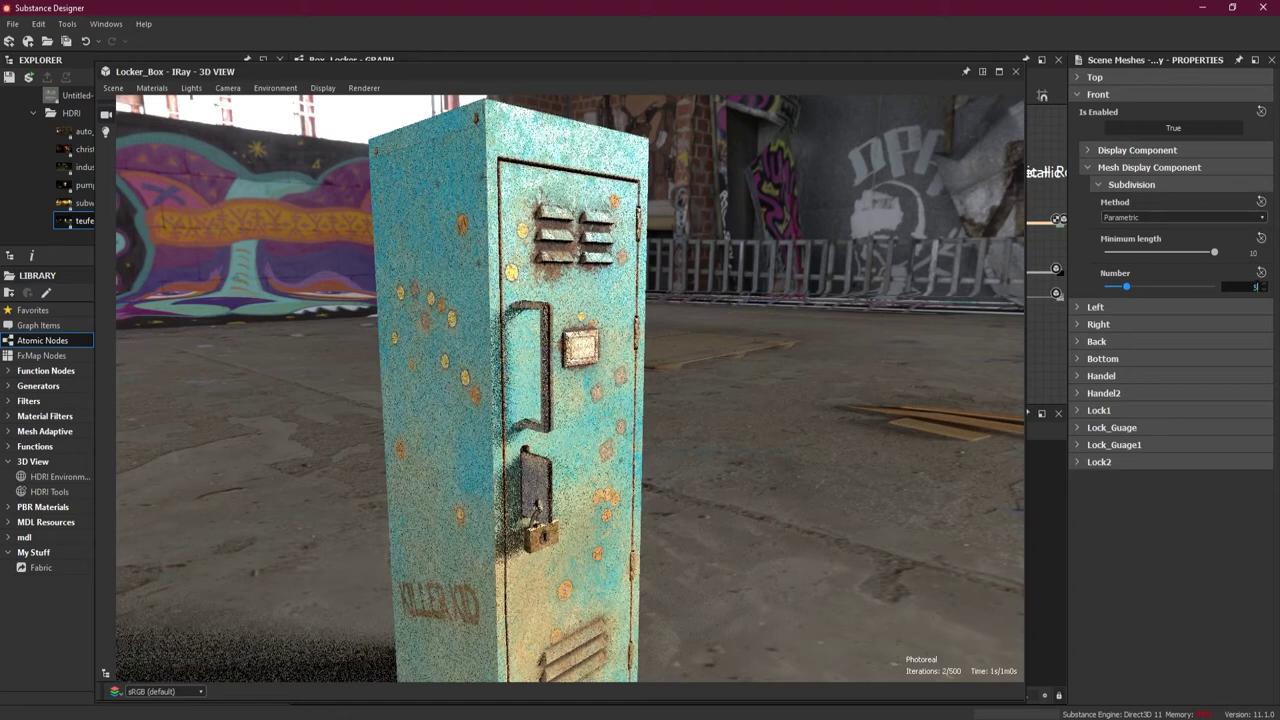
{"action": "left_click", "coordinate": [1095, 94]}
- Apply Parametric subdivision with a Number of 5 to the Left mesh
{"action": "left_click", "coordinate": [1095, 112]}
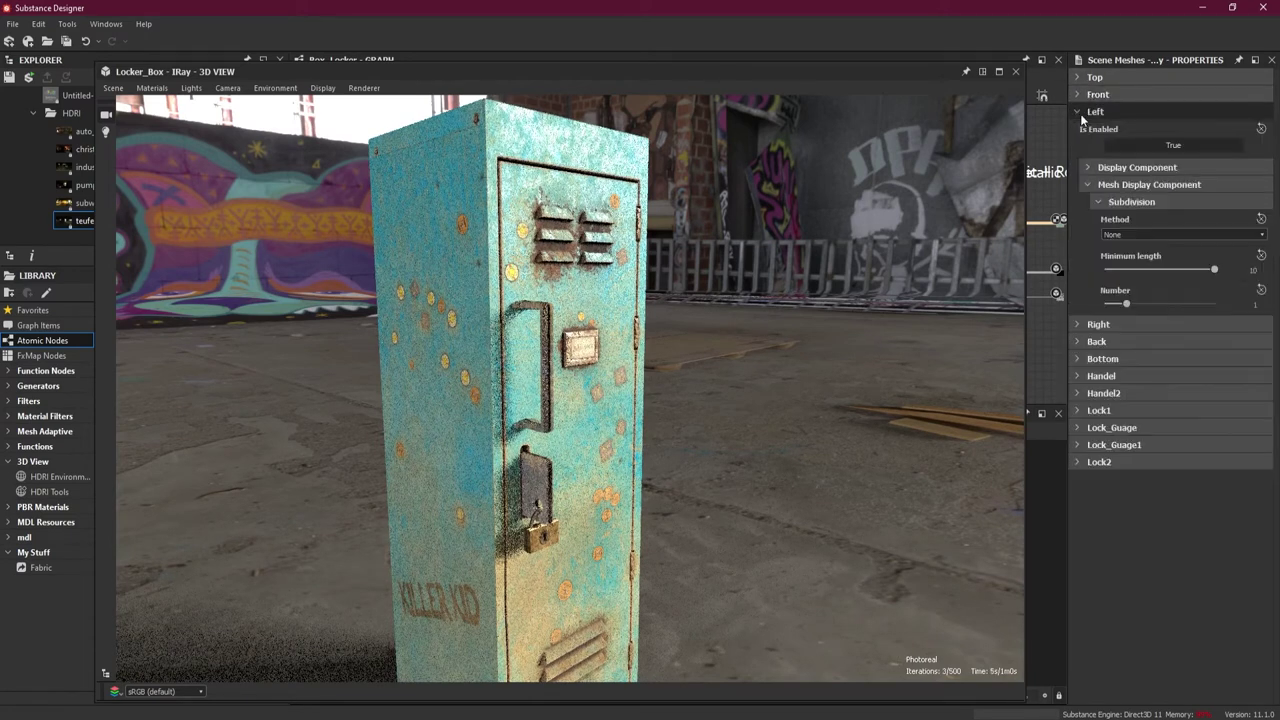
{"action": "left_click", "coordinate": [1171, 234]}
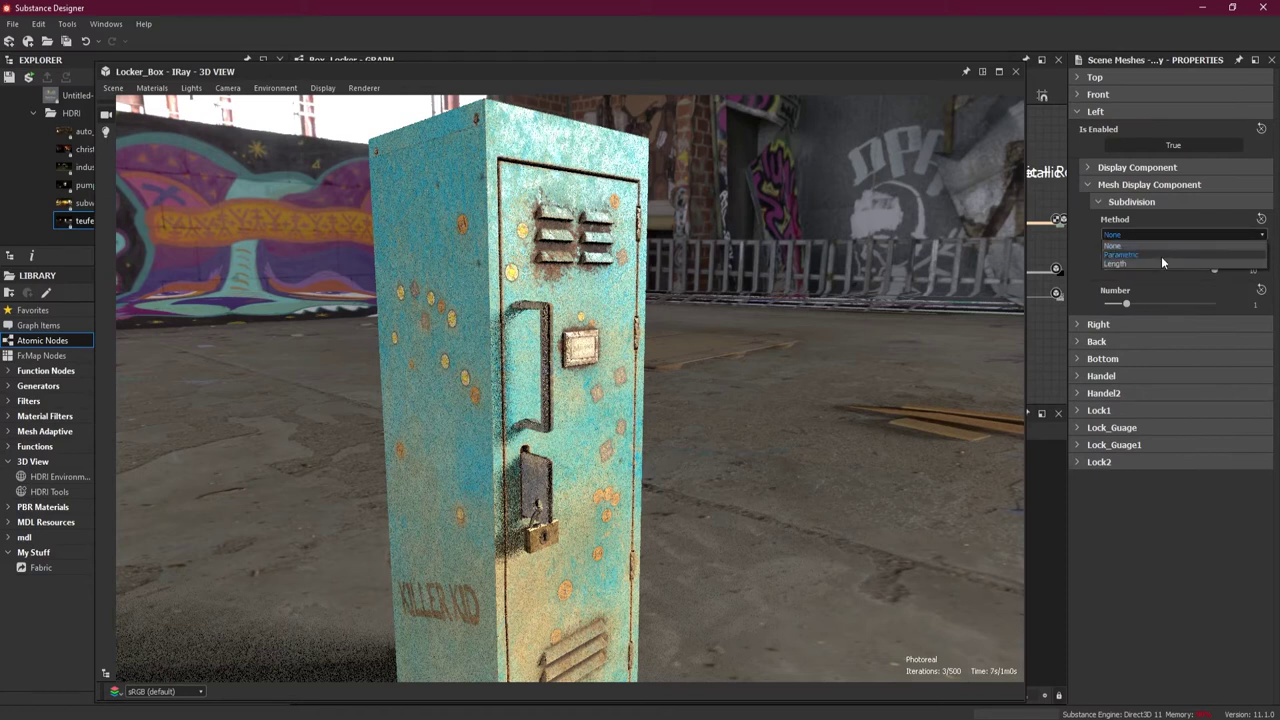
{"action": "left_click", "coordinate": [1161, 255]}
{"action": "double_click", "coordinate": [1255, 304]}
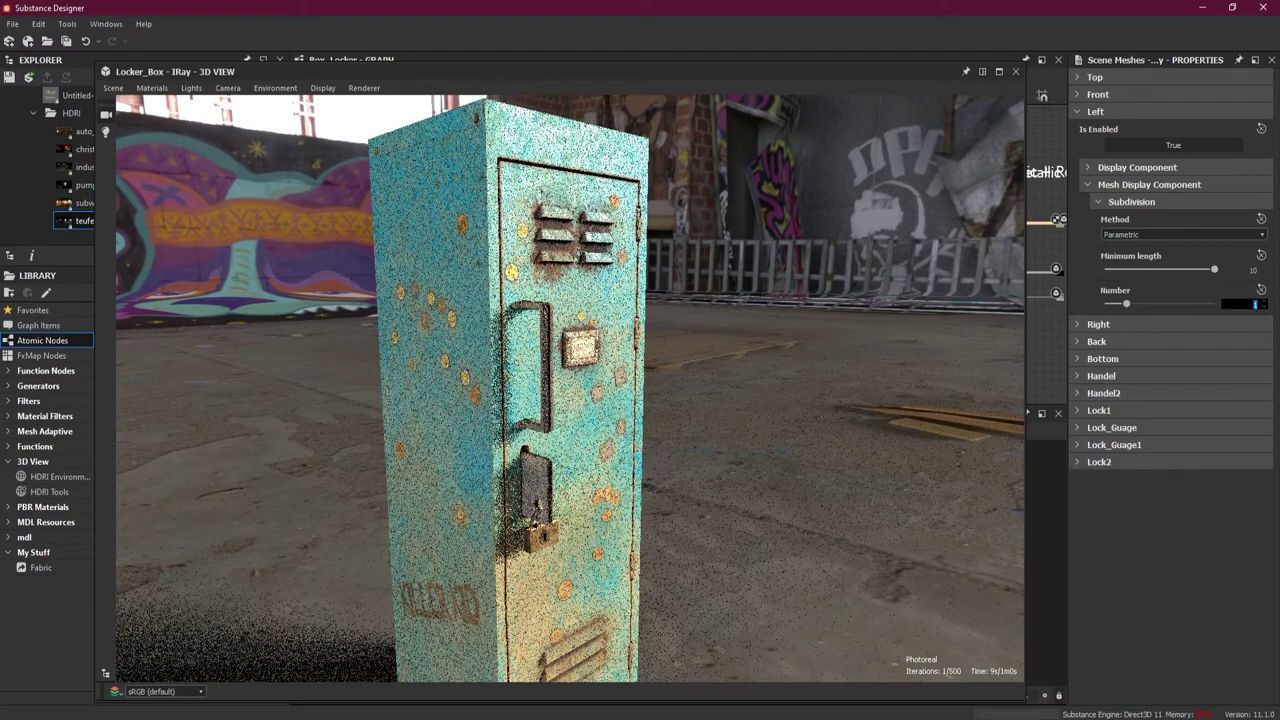
{"action": "type", "text": "5"}
{"action": "key", "text": "Return"}
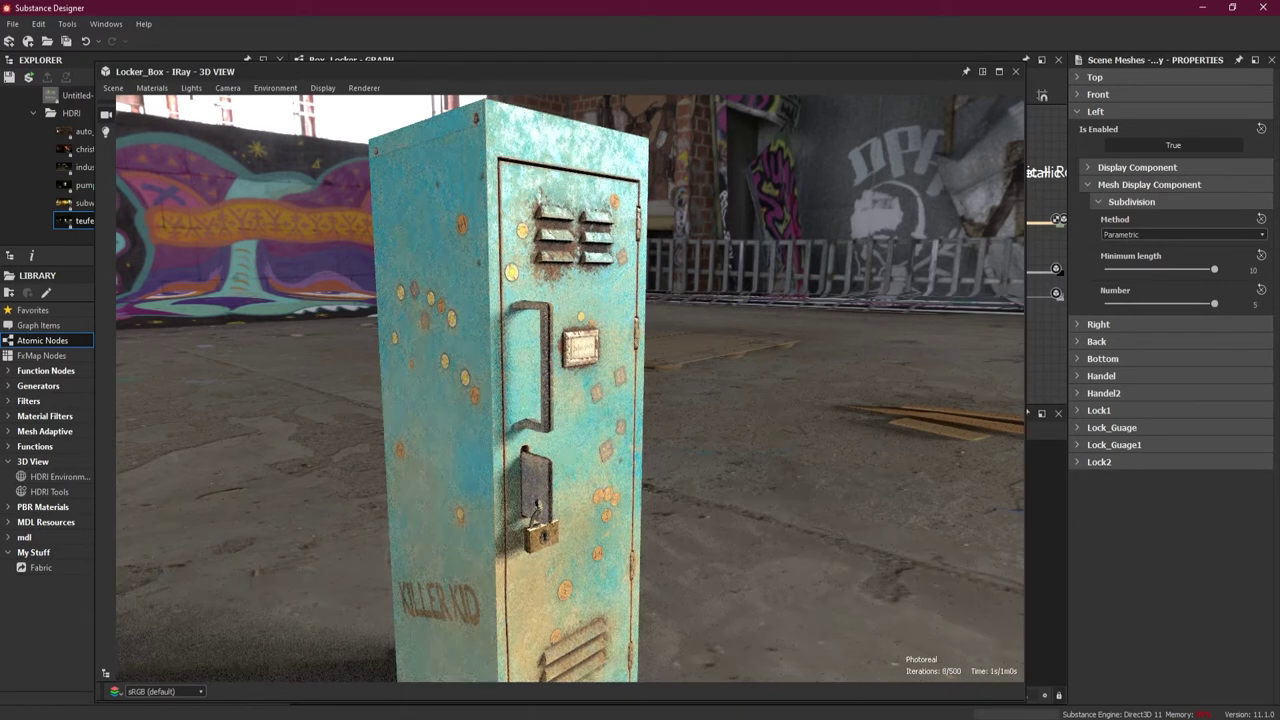
- Set the Right mesh's Subdivision Method to Parametric and its Number to 5
{"action": "left_click", "coordinate": [1093, 112]}
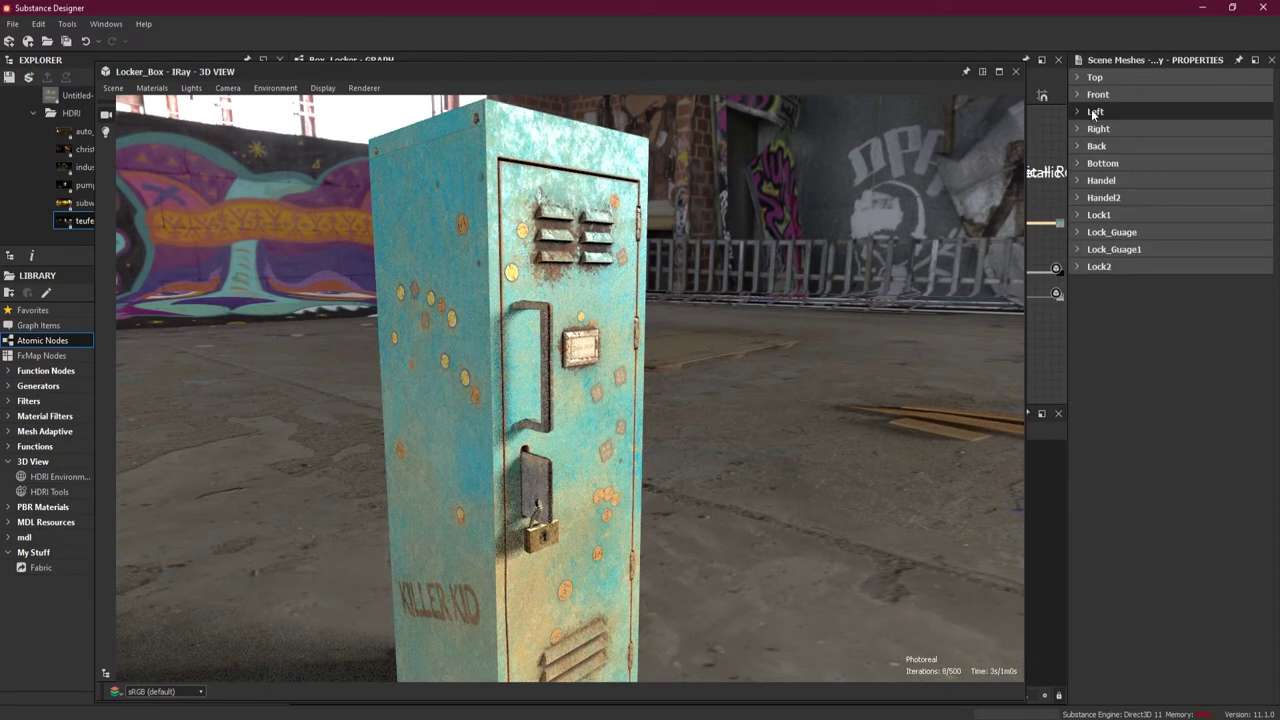
{"action": "left_click", "coordinate": [1077, 131]}
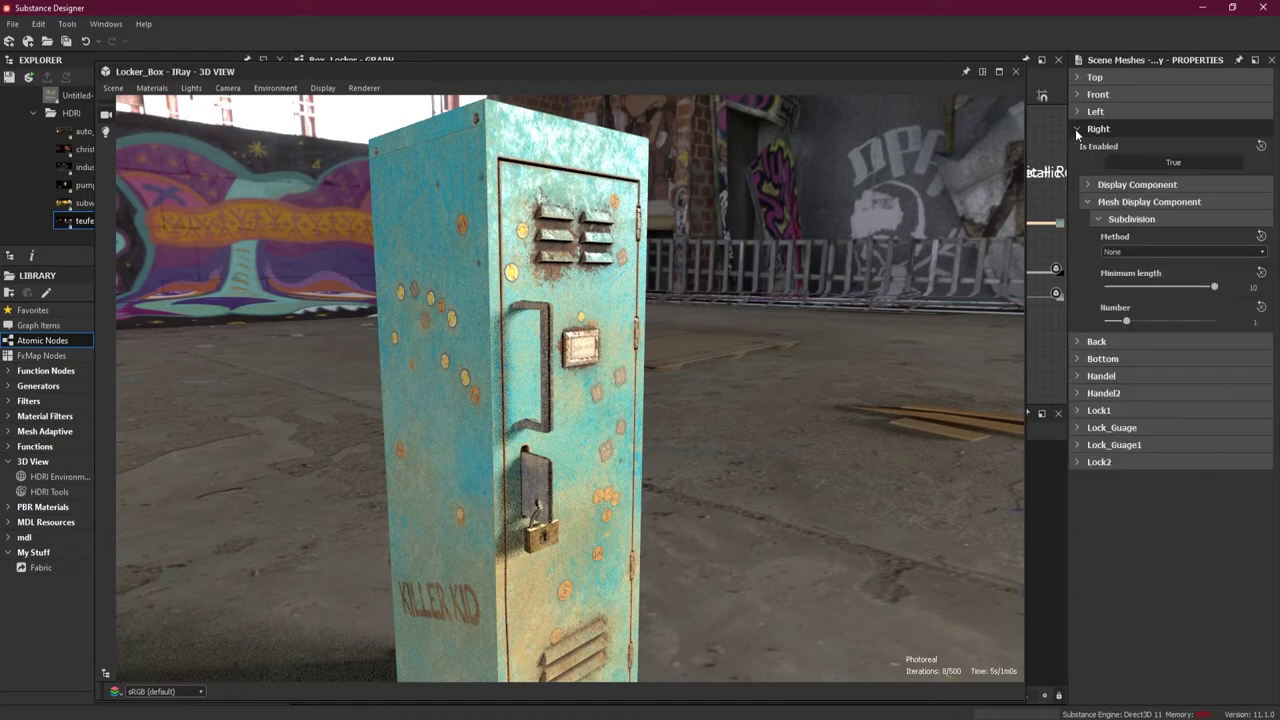
{"action": "left_click", "coordinate": [1165, 250]}
{"action": "left_click", "coordinate": [1168, 272]}
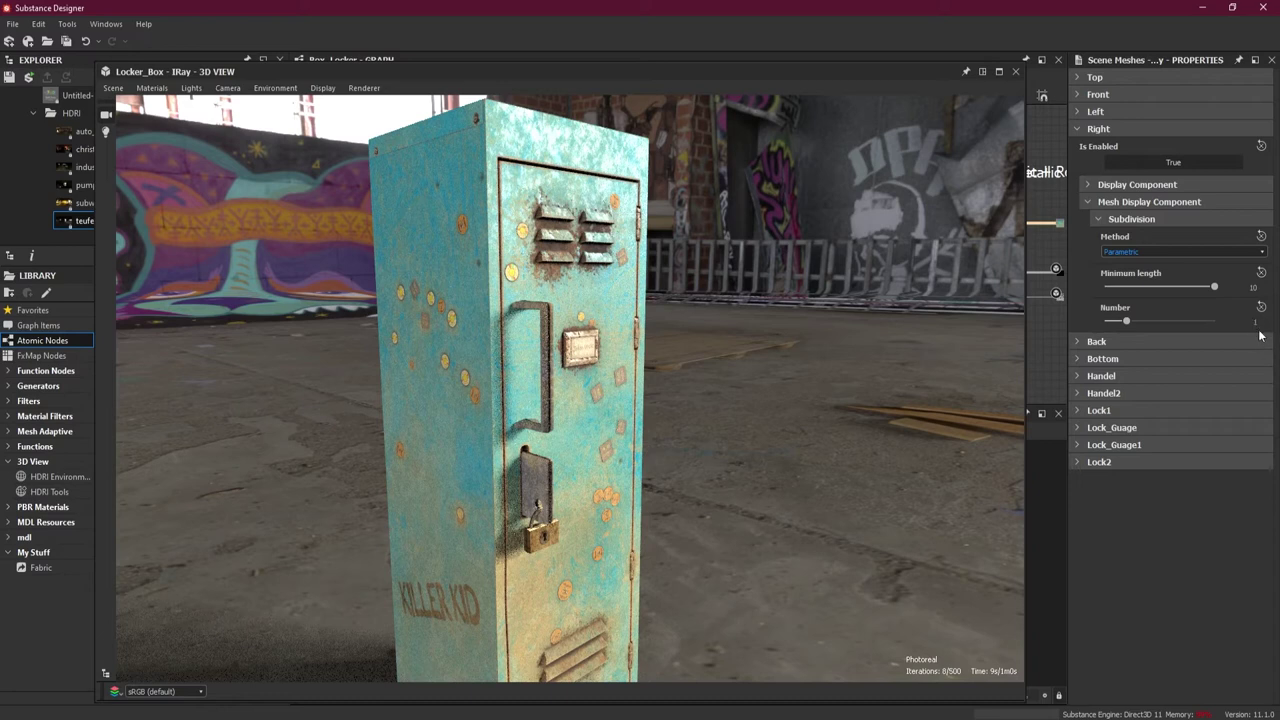
{"action": "left_click", "coordinate": [1255, 321]}
{"action": "key", "text": "BackSpace"}
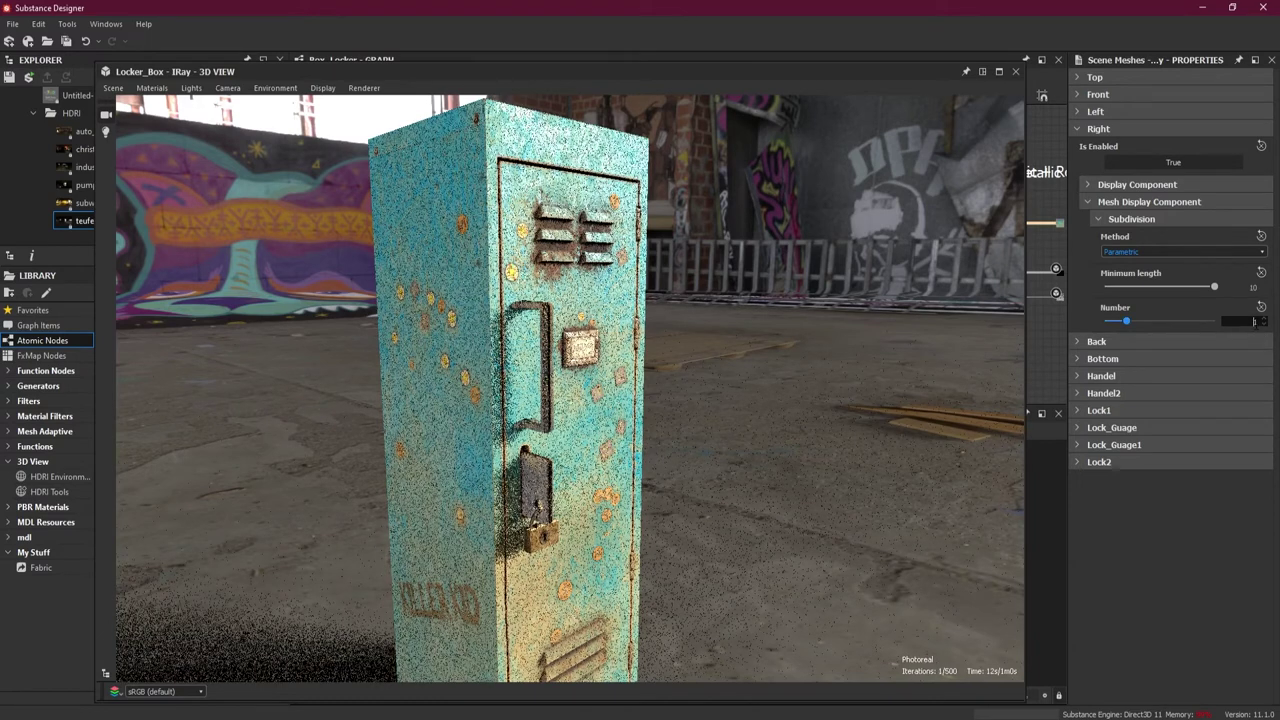
{"action": "key", "text": "Return"}
{"action": "left_click", "coordinate": [66, 41]}
{"action": "type", "text": "5"}
{"action": "key", "text": "Return"}
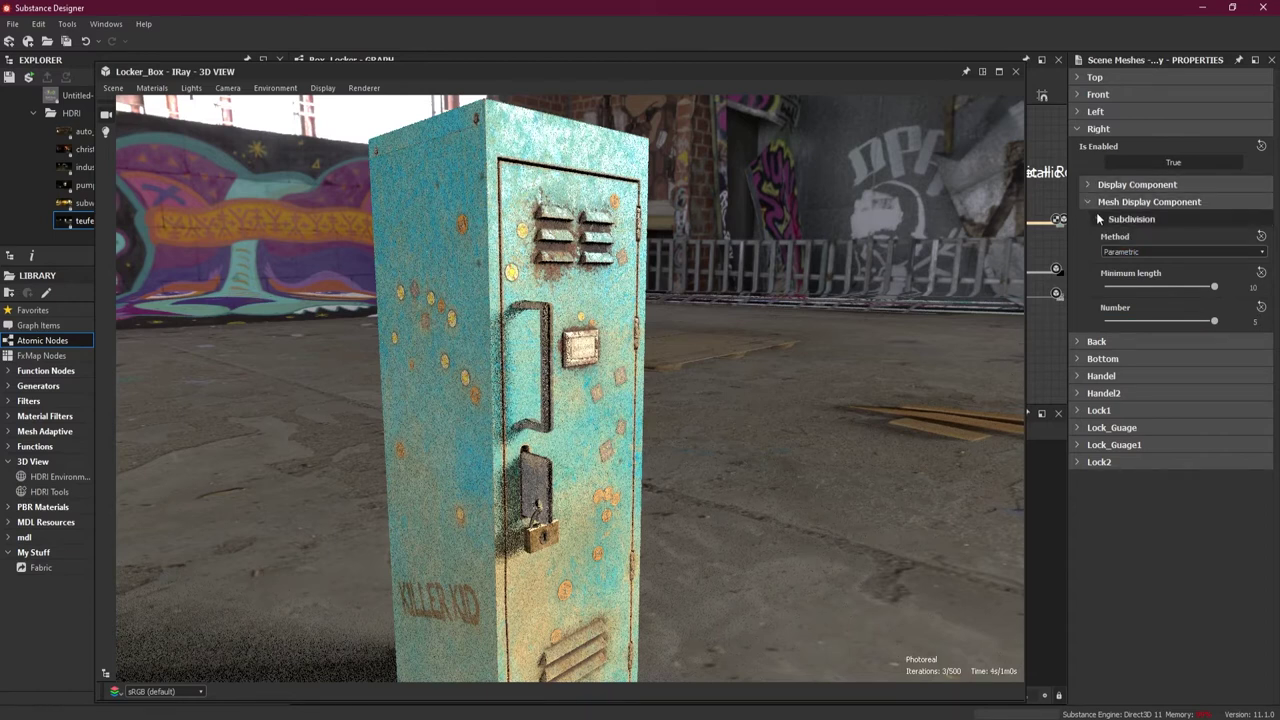
{"action": "left_click", "coordinate": [1079, 129]}
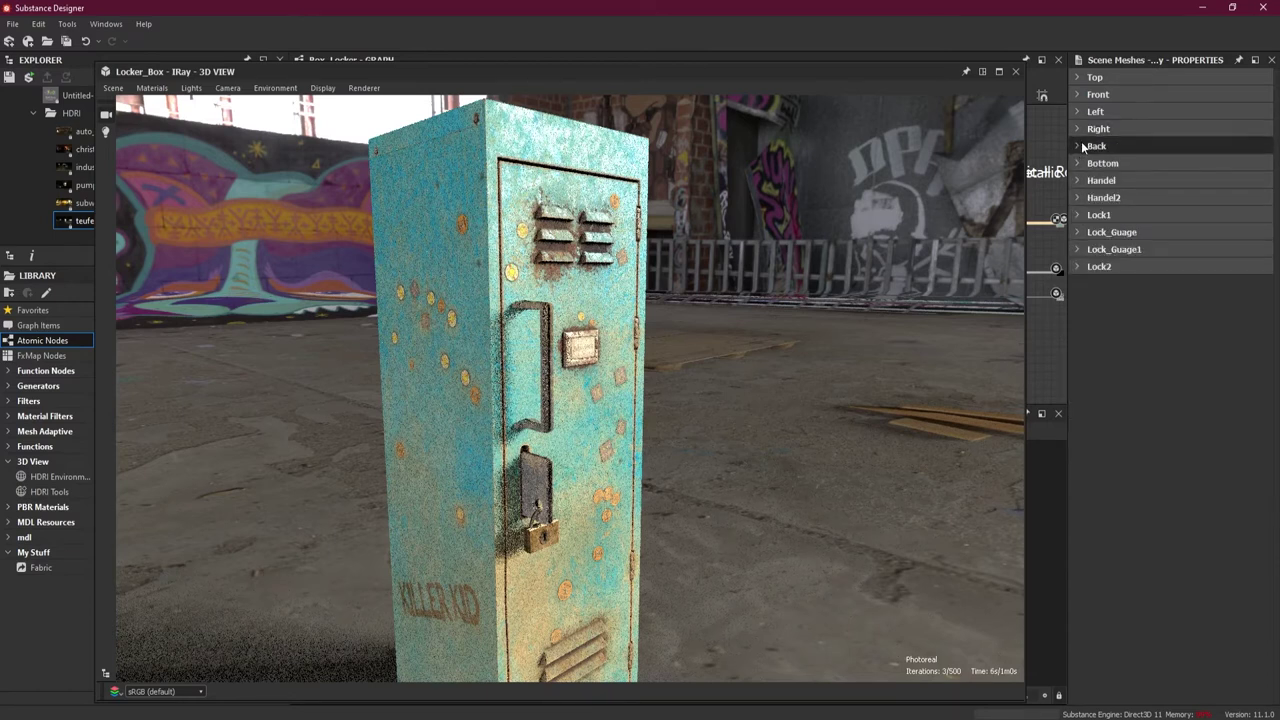
- Apply Parametric subdivision with a Number of 5 to the Back mesh
{"action": "left_click", "coordinate": [1092, 146]}
{"action": "left_click", "coordinate": [1208, 268]}
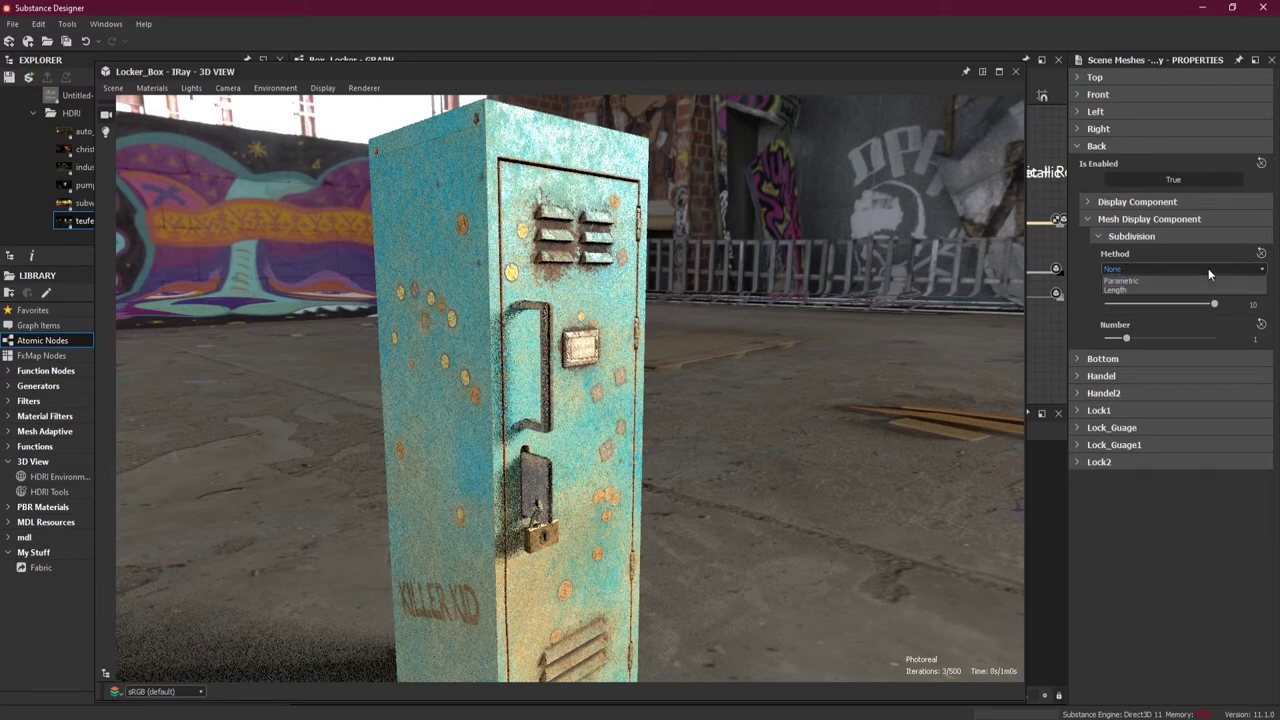
{"action": "left_click", "coordinate": [1179, 289]}
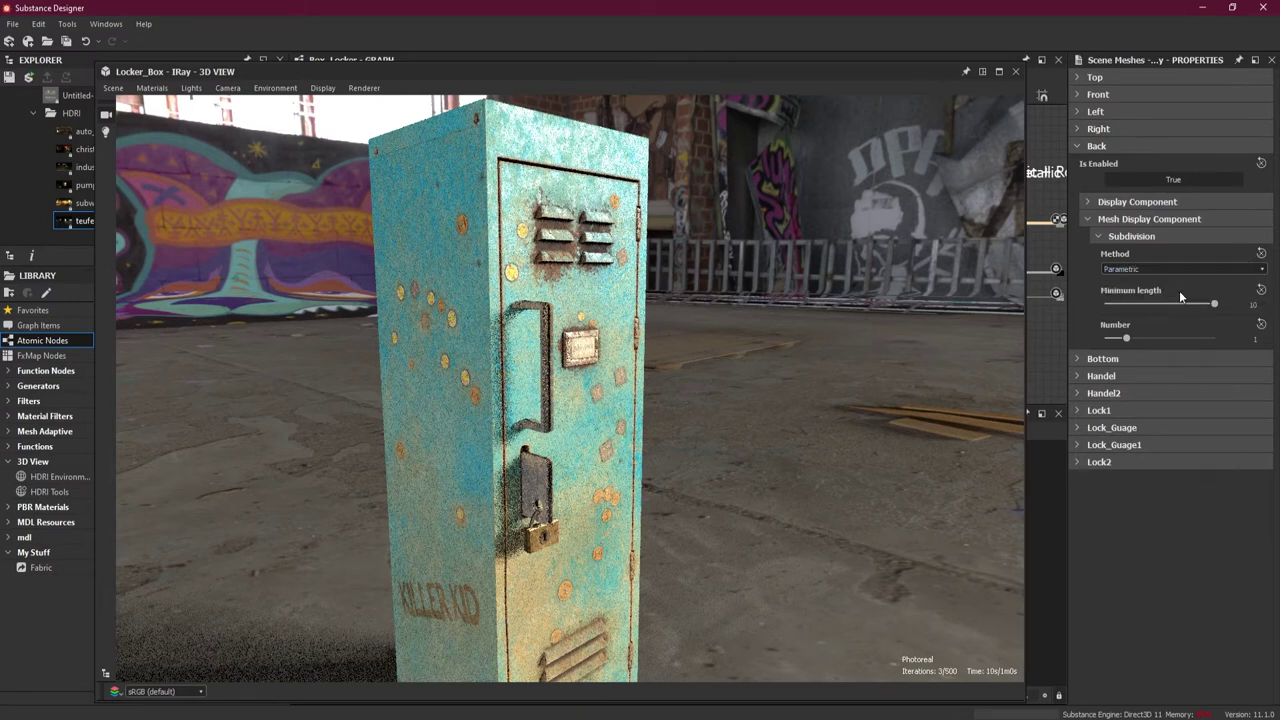
{"action": "double_click", "coordinate": [1255, 339]}
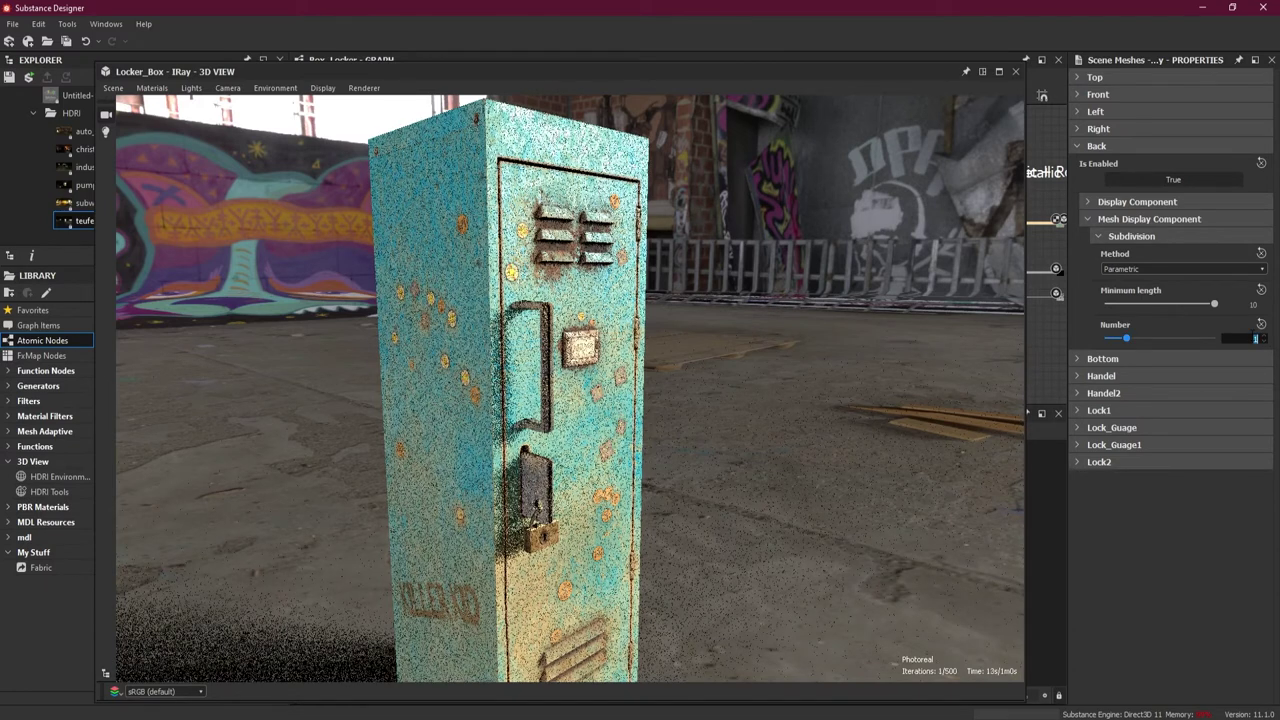
{"action": "type", "text": "5"}
{"action": "key", "text": "Return"}
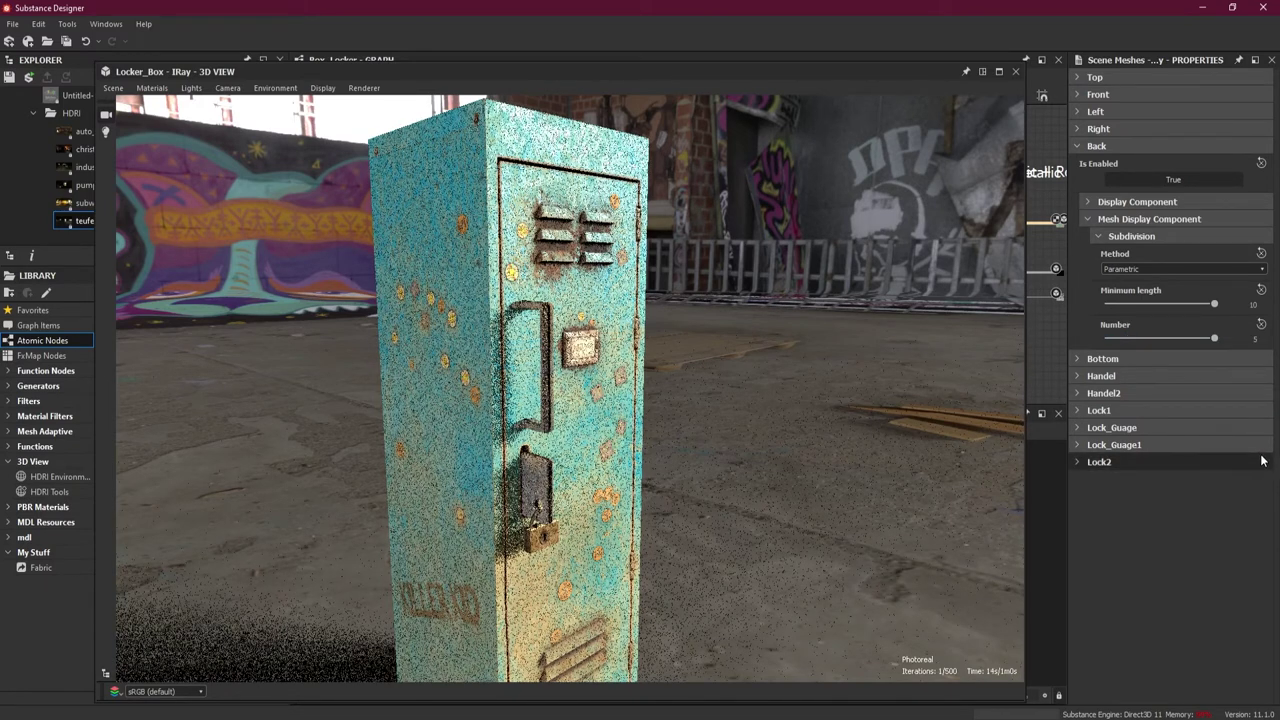
{"action": "left_click", "coordinate": [1076, 146]}
- Set the Bottom mesh's Subdivision Method to Parametric
{"action": "left_click", "coordinate": [1076, 163]}
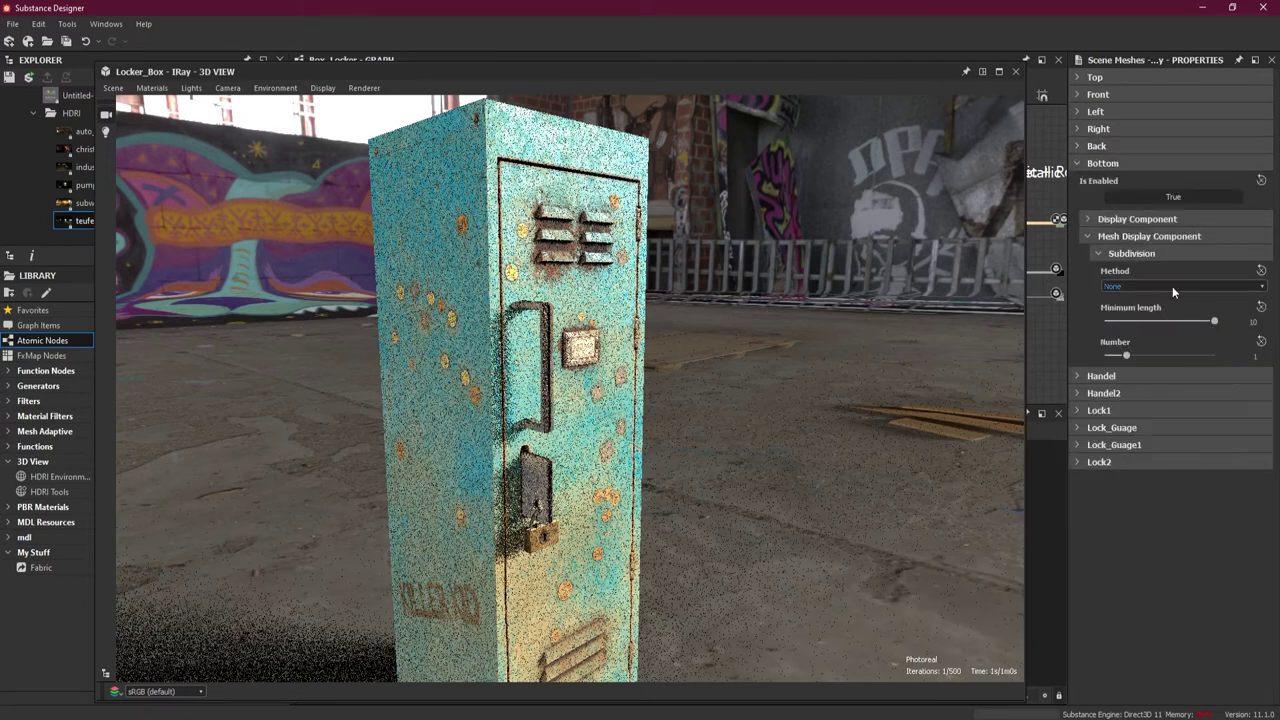
{"action": "left_click", "coordinate": [1172, 286]}
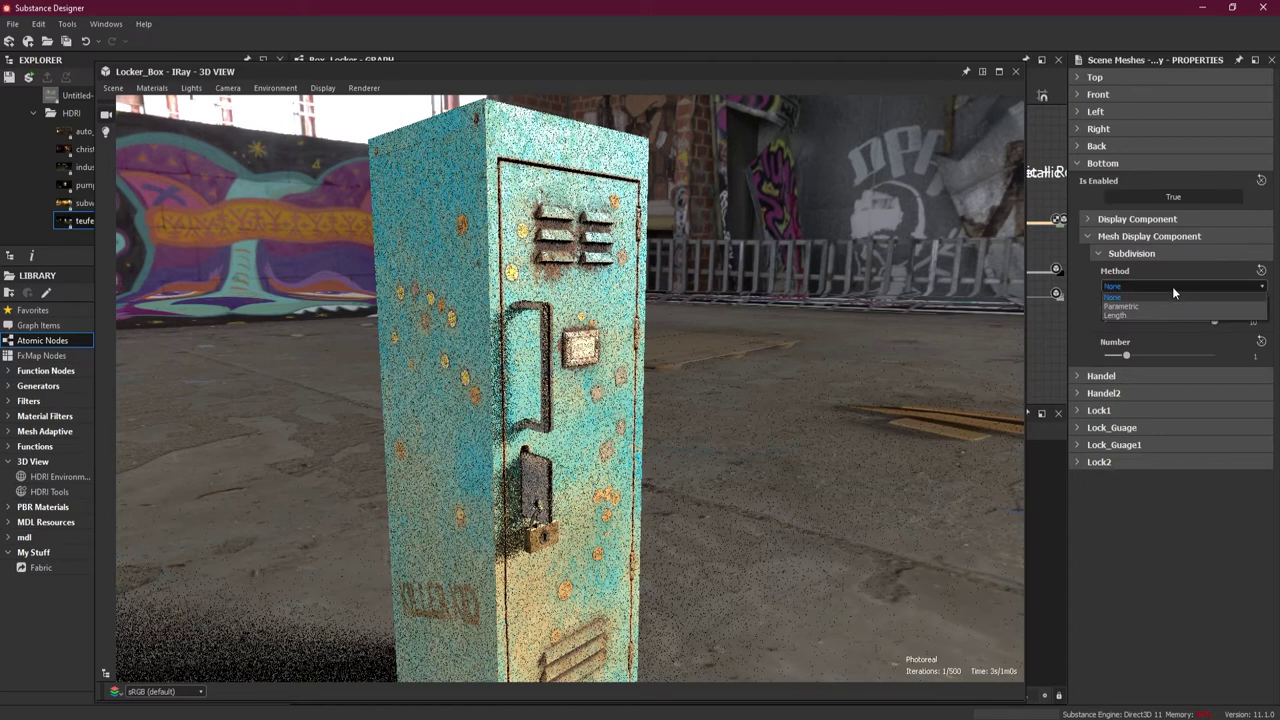
{"action": "left_click", "coordinate": [1165, 304]}
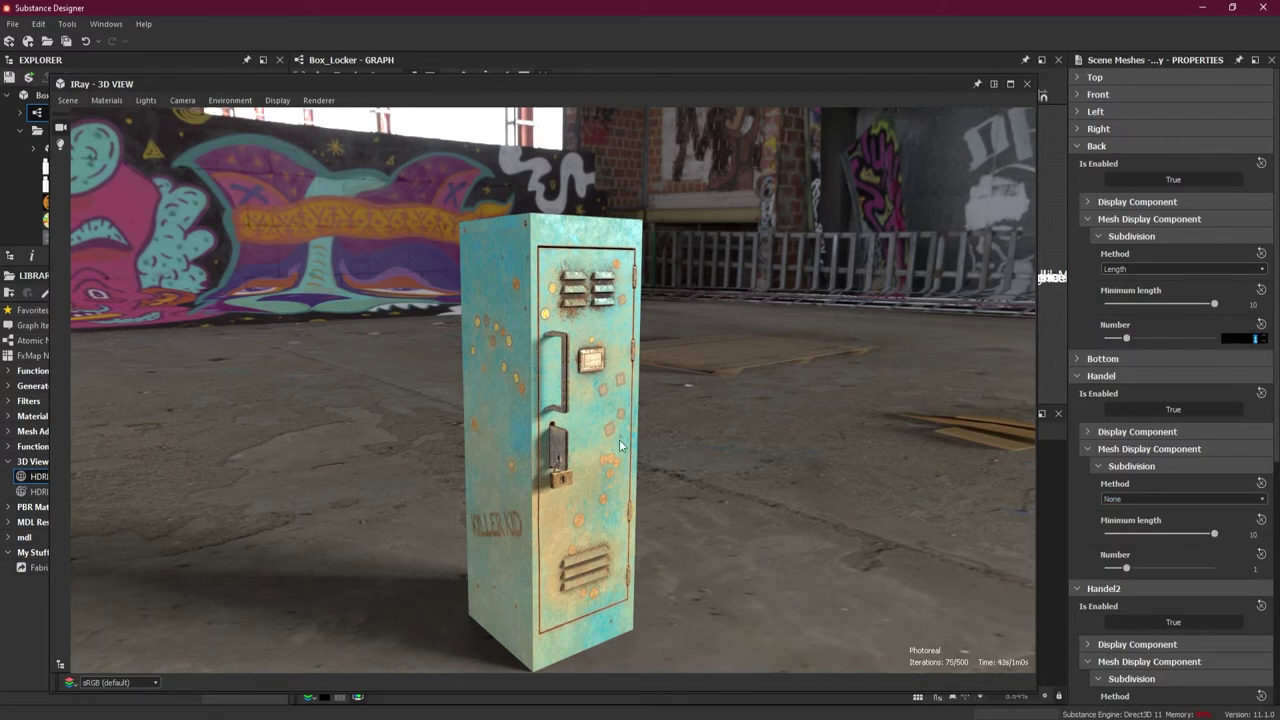
- Look around the whole locker in the Iray render and set the Right mesh's Subdivision Number to 2
{"action": "left_click", "coordinate": [521, 457]}
{"action": "left_click_drag", "start_coordinate": [609, 460], "coordinate": [697, 403]}
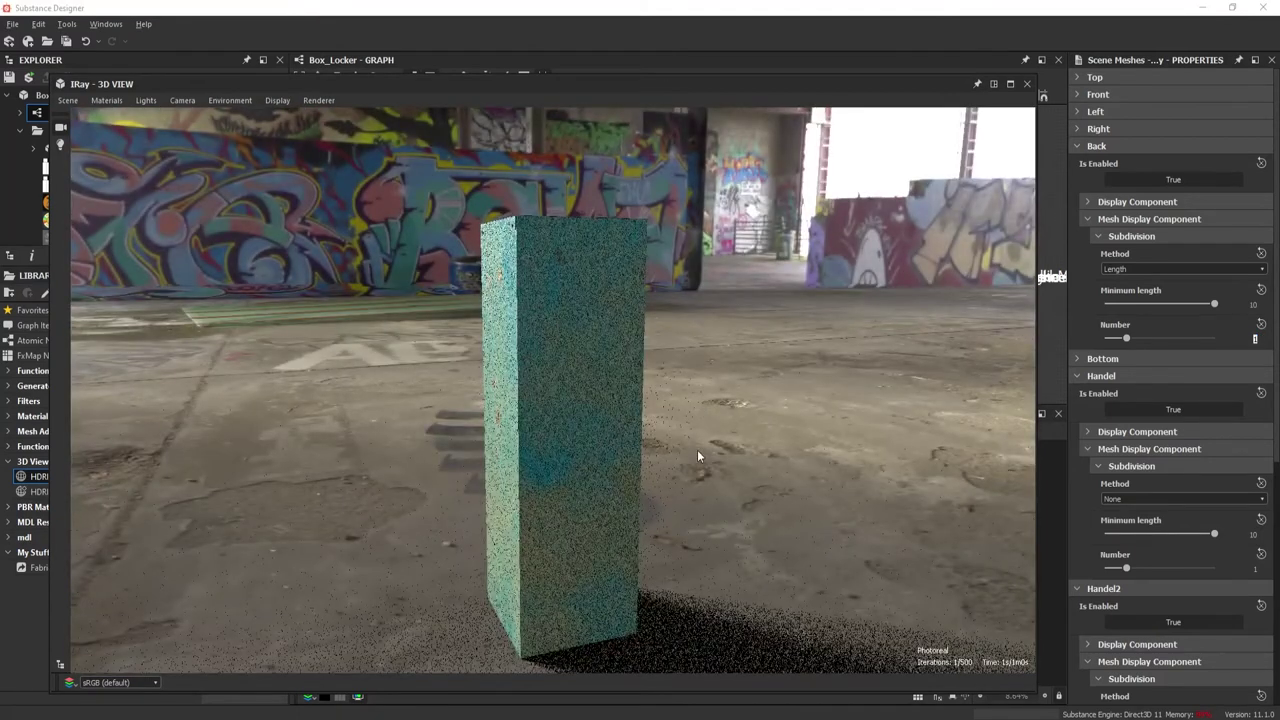
{"action": "left_click_drag", "start_coordinate": [570, 443], "coordinate": [652, 428]}
{"action": "left_click_drag", "start_coordinate": [535, 450], "coordinate": [662, 449]}
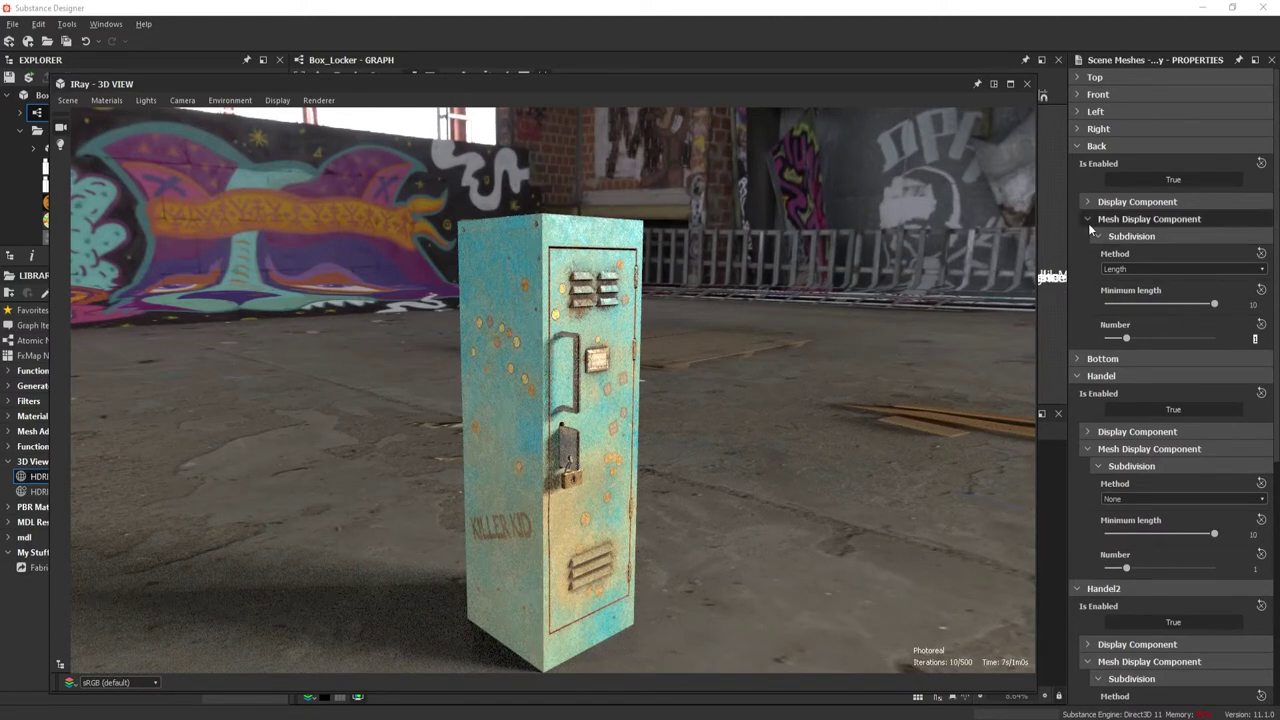
{"action": "left_click", "coordinate": [1079, 151]}
{"action": "left_click", "coordinate": [1078, 147]}
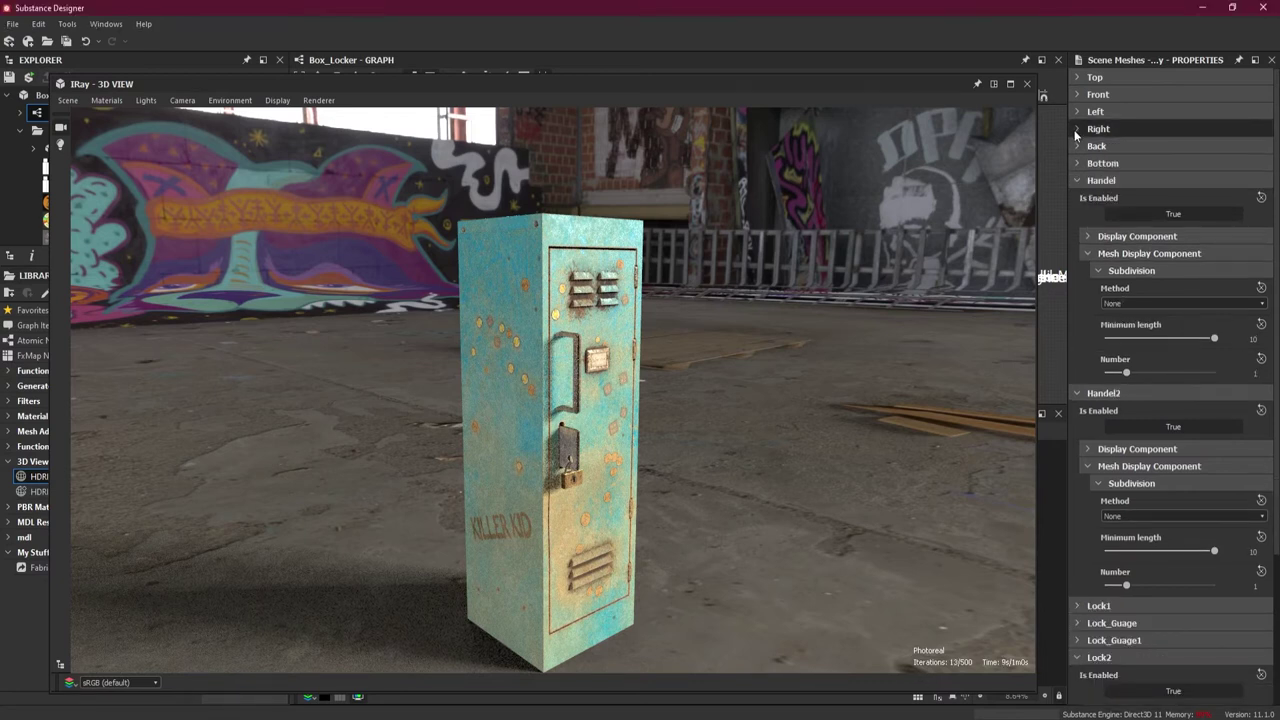
{"action": "left_click", "coordinate": [1077, 129]}
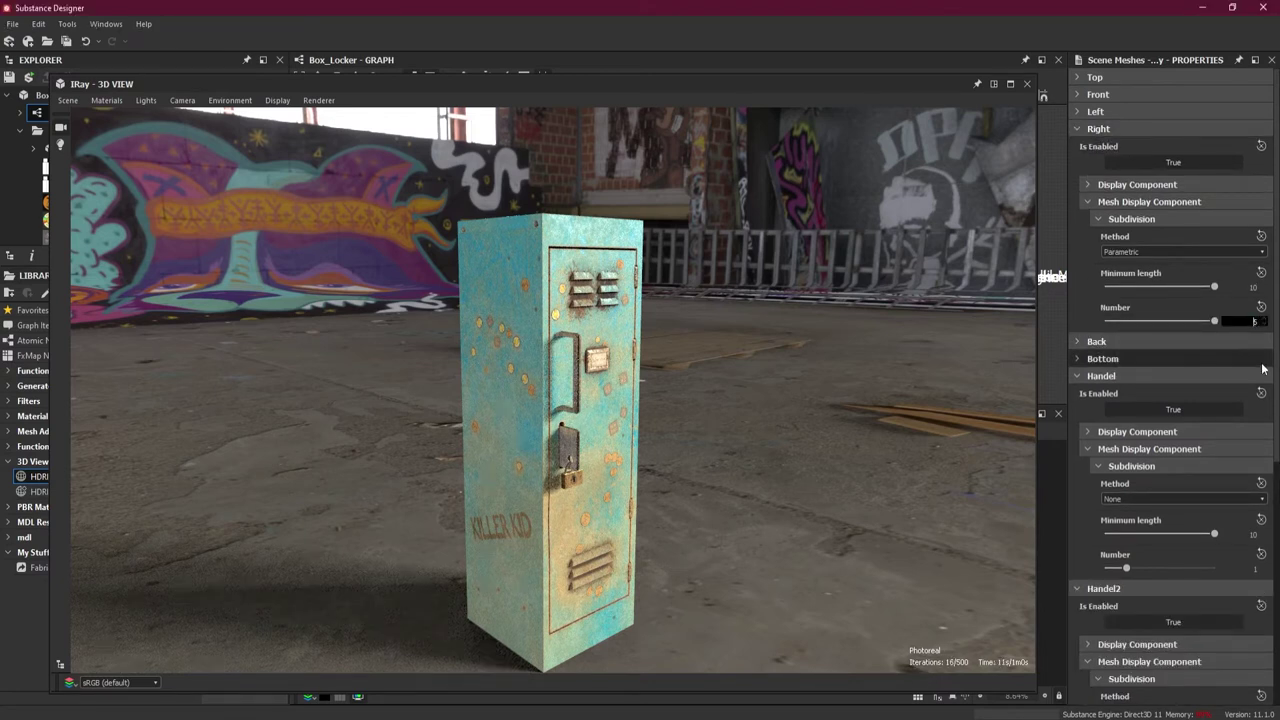
{"action": "double_click", "coordinate": [1255, 321]}
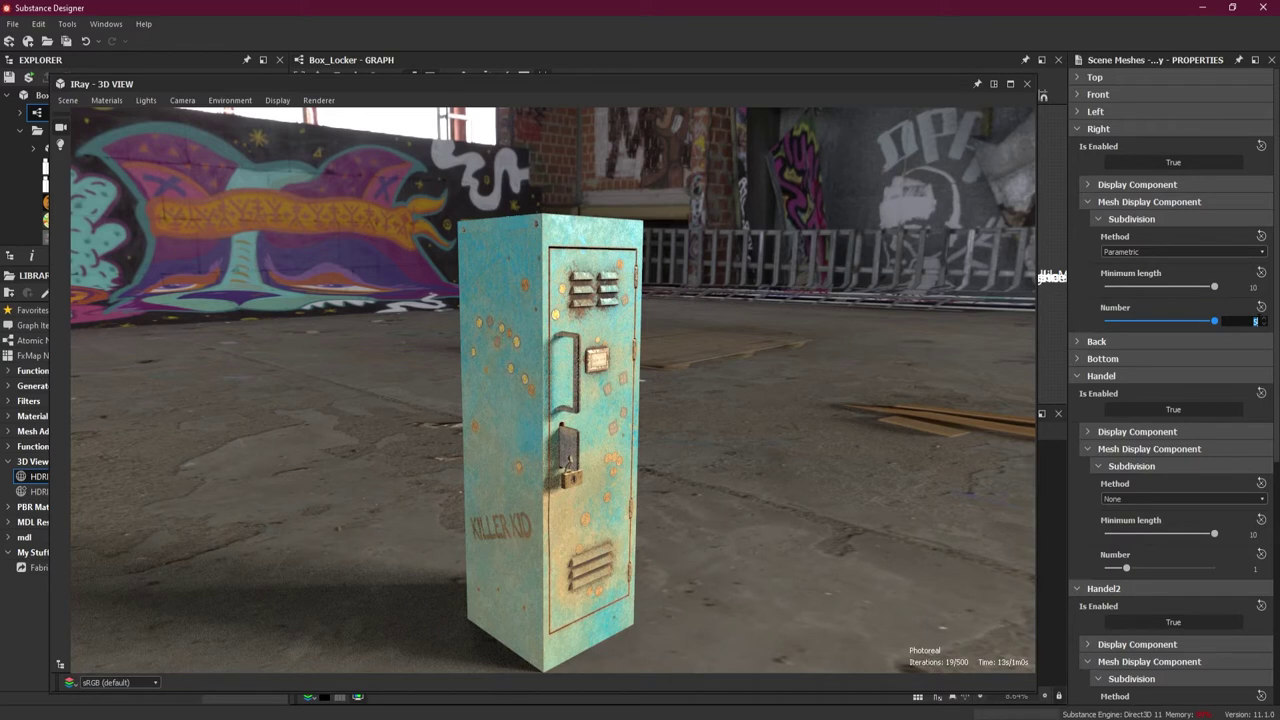
{"action": "type", "text": "2"}
{"action": "key", "text": "Return"}
{"action": "left_click", "coordinate": [1077, 129]}
- Set the Left mesh's Subdivision Number to 2
{"action": "left_click", "coordinate": [1075, 111]}
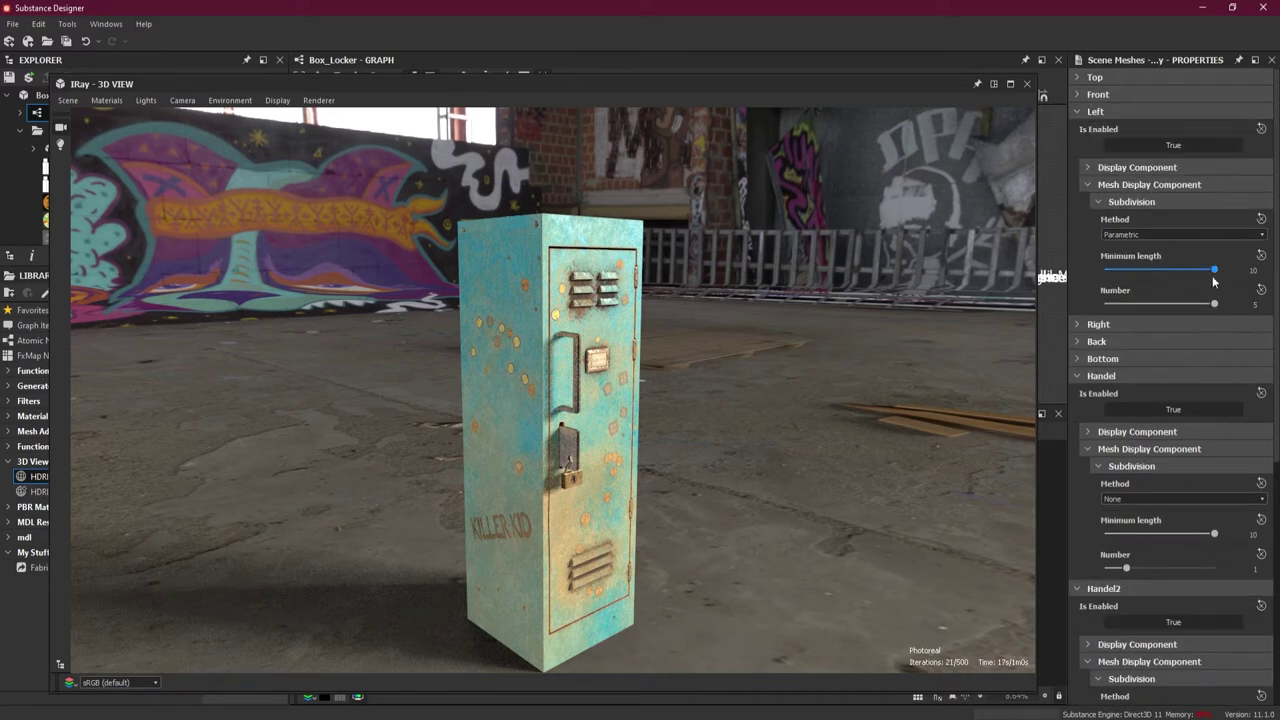
{"action": "double_click", "coordinate": [1255, 304]}
{"action": "type", "text": "2"}
{"action": "key", "text": "Return"}
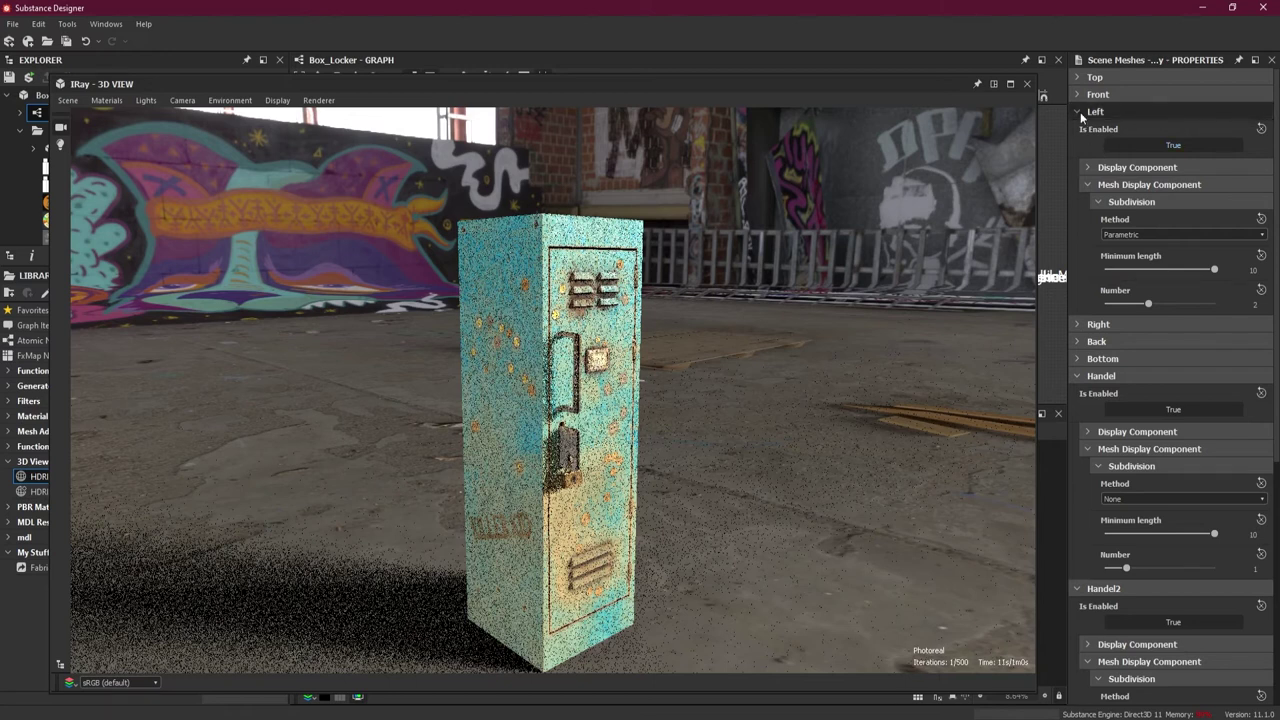
{"action": "left_click", "coordinate": [1080, 112]}
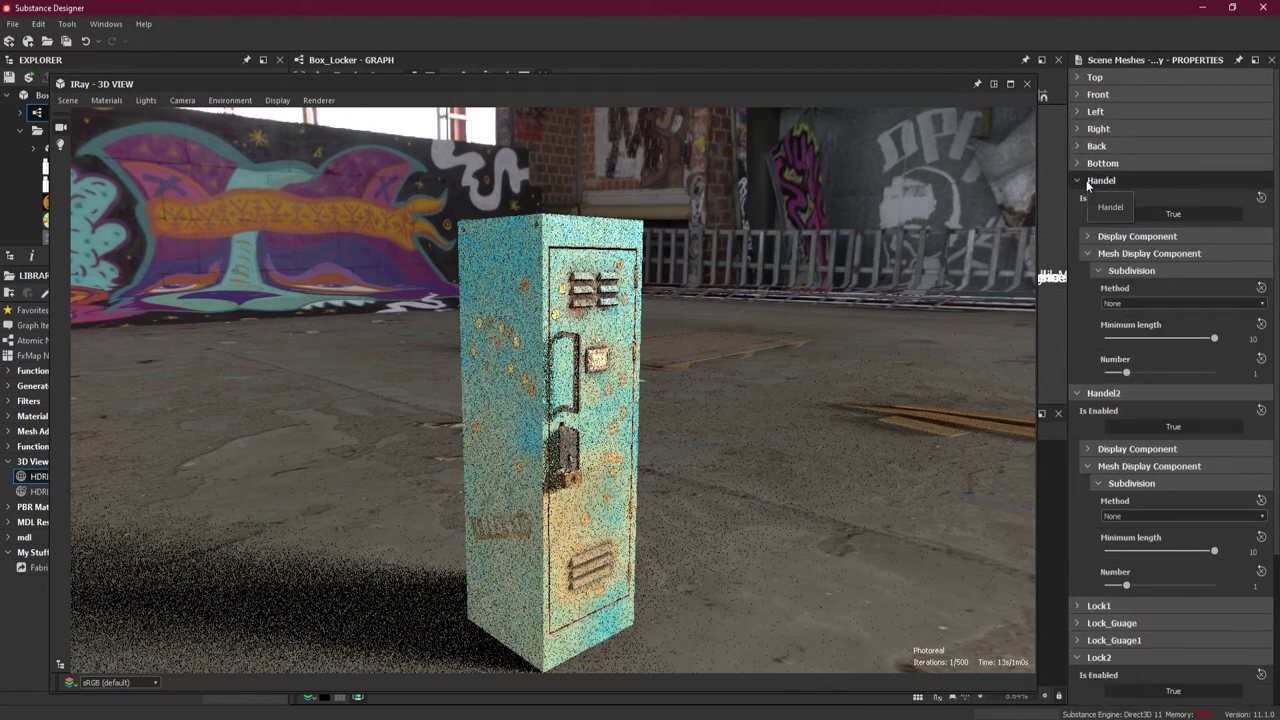
- Examine the locker's side and front in the Iray render and check the Bottom mesh's subdivision settings
{"action": "left_click", "coordinate": [1086, 180]}
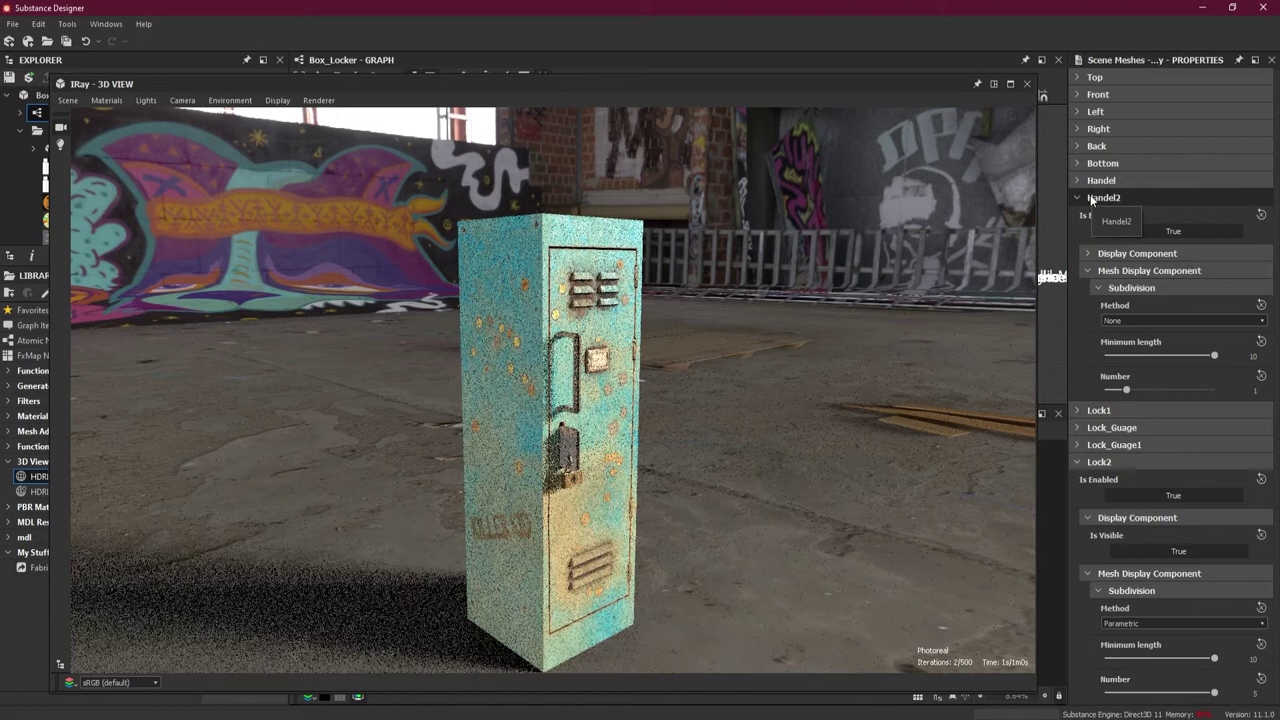
{"action": "left_click", "coordinate": [1091, 198]}
{"action": "left_click_drag", "start_coordinate": [584, 418], "coordinate": [680, 446]}
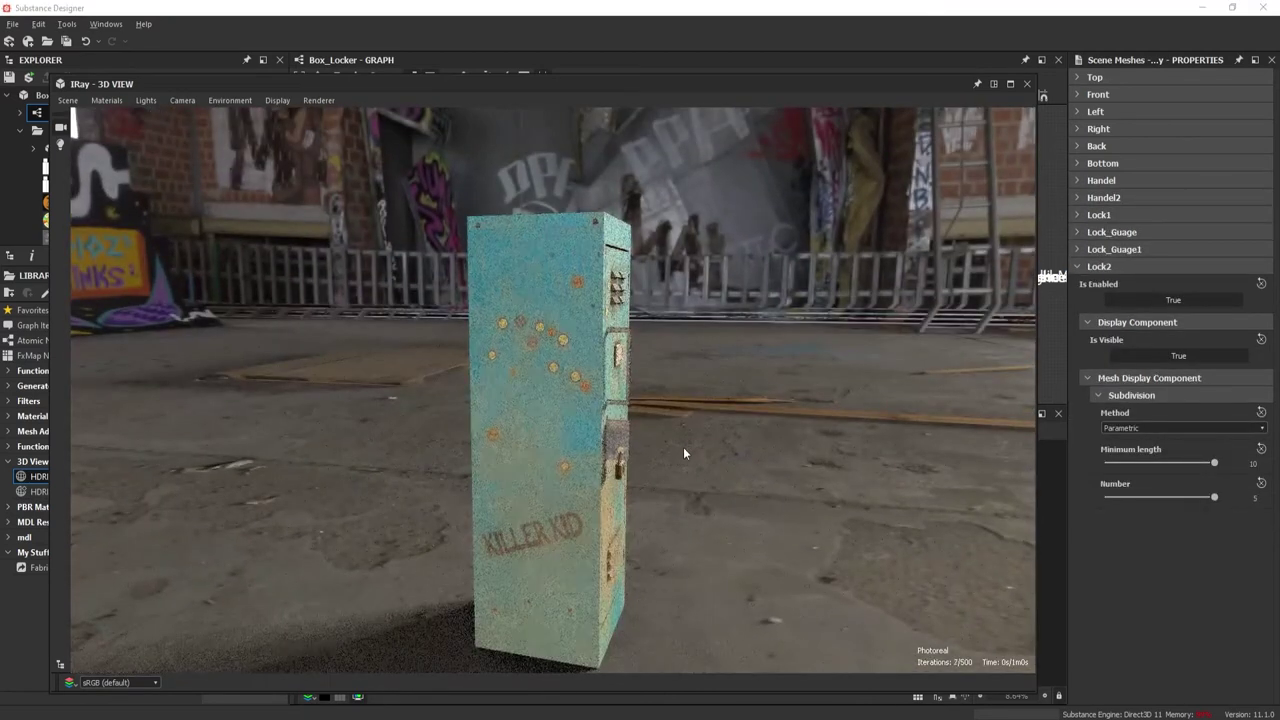
{"action": "left_click_drag", "start_coordinate": [612, 538], "coordinate": [560, 575]}
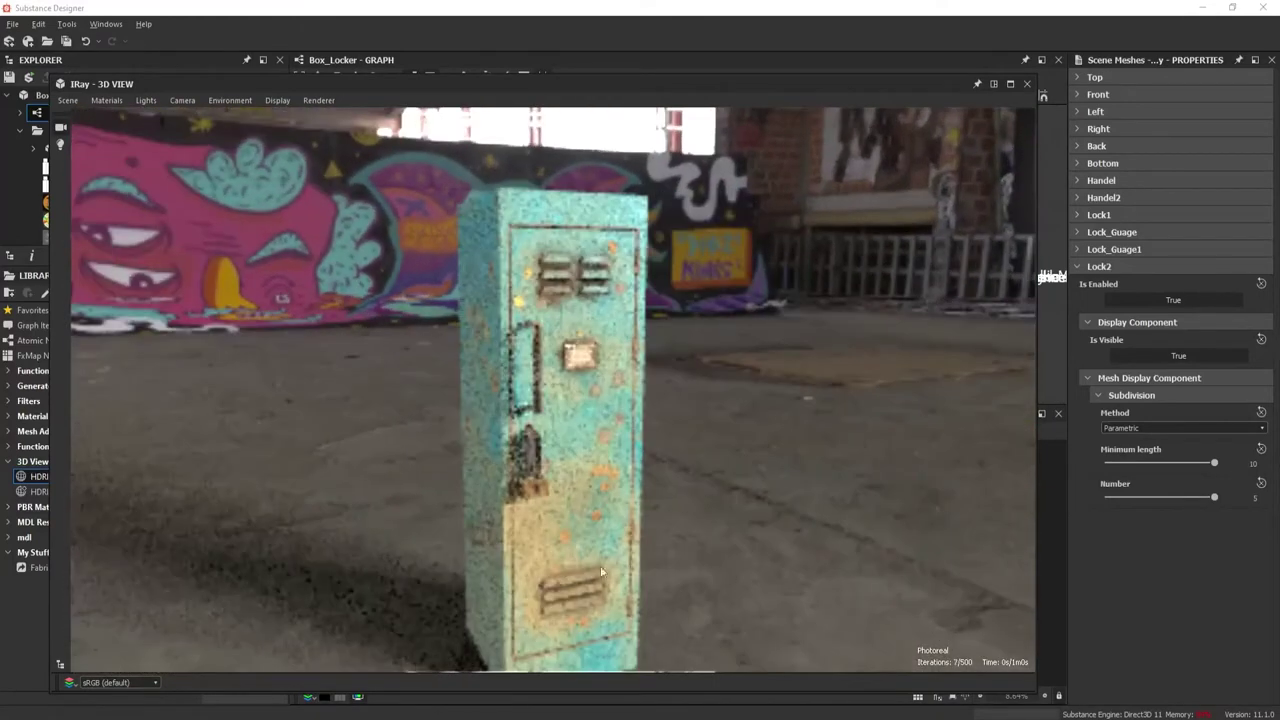
{"action": "left_click", "coordinate": [1078, 266]}
{"action": "left_click", "coordinate": [1076, 162]}
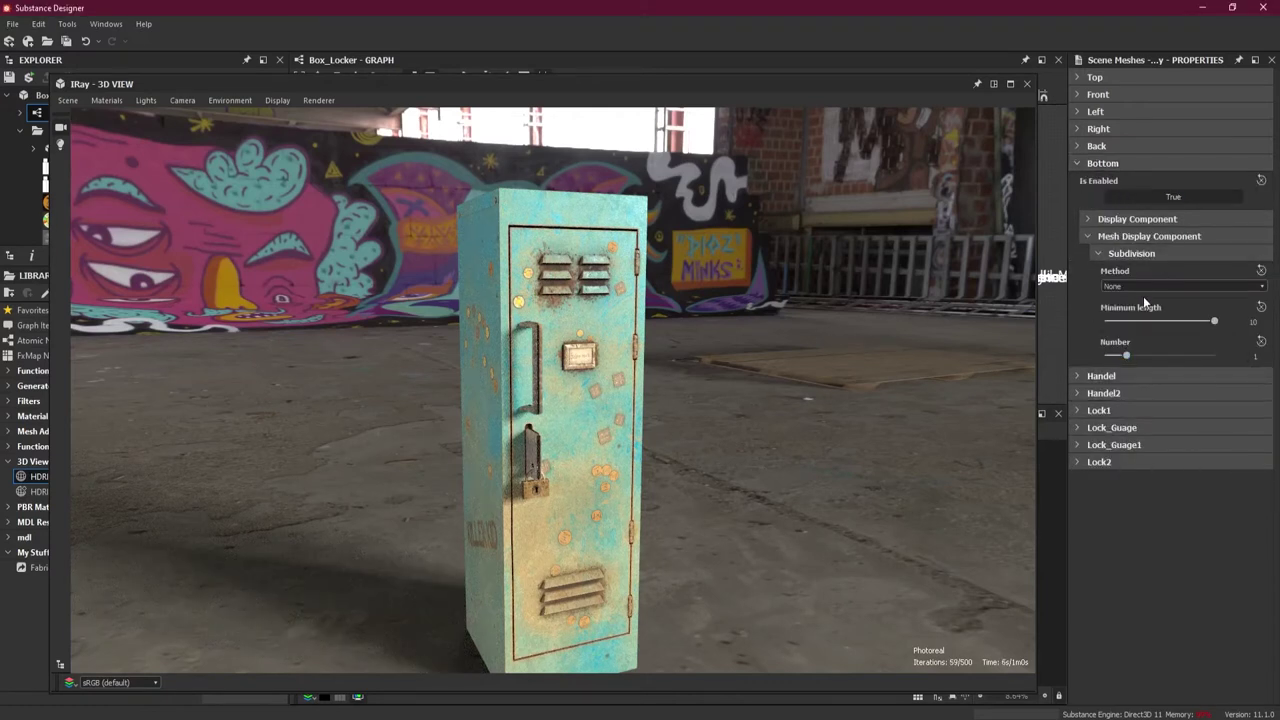
{"action": "left_click", "coordinate": [1080, 162]}
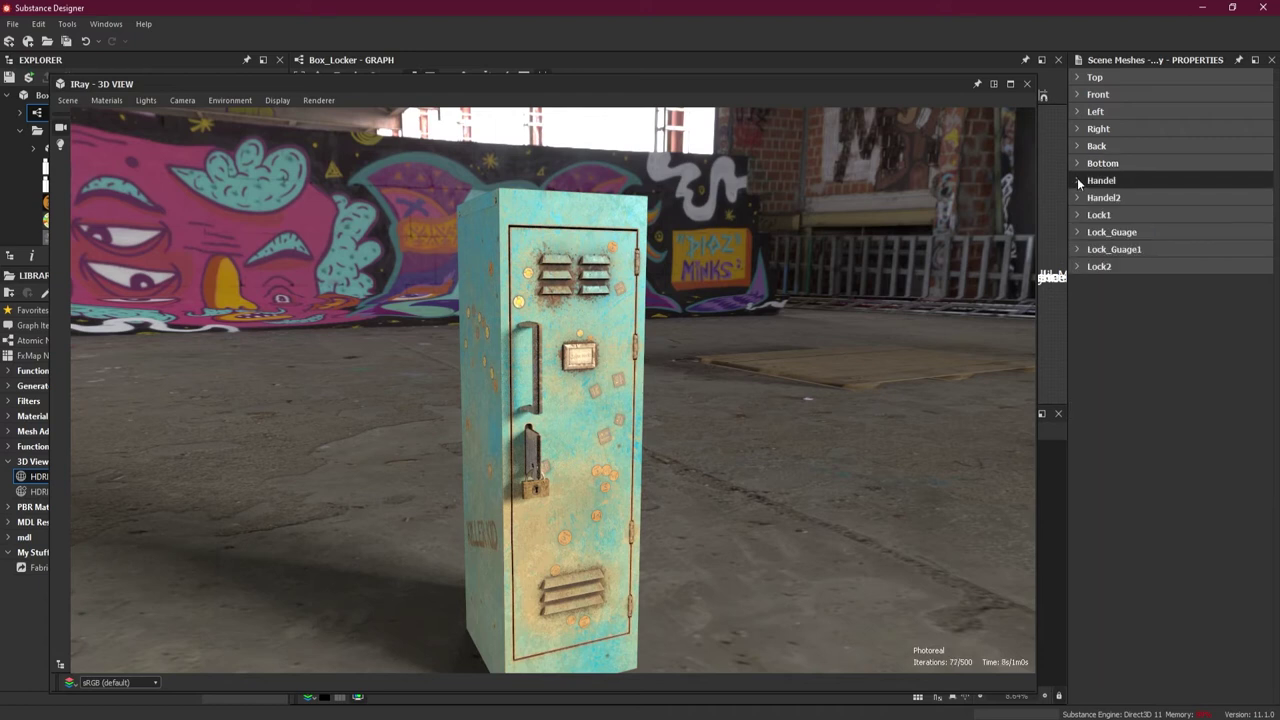
- Set the Handel mesh's Subdivision Method to Parametric and its Number to 5
{"action": "left_click", "coordinate": [1077, 179]}
{"action": "left_click", "coordinate": [1170, 303]}
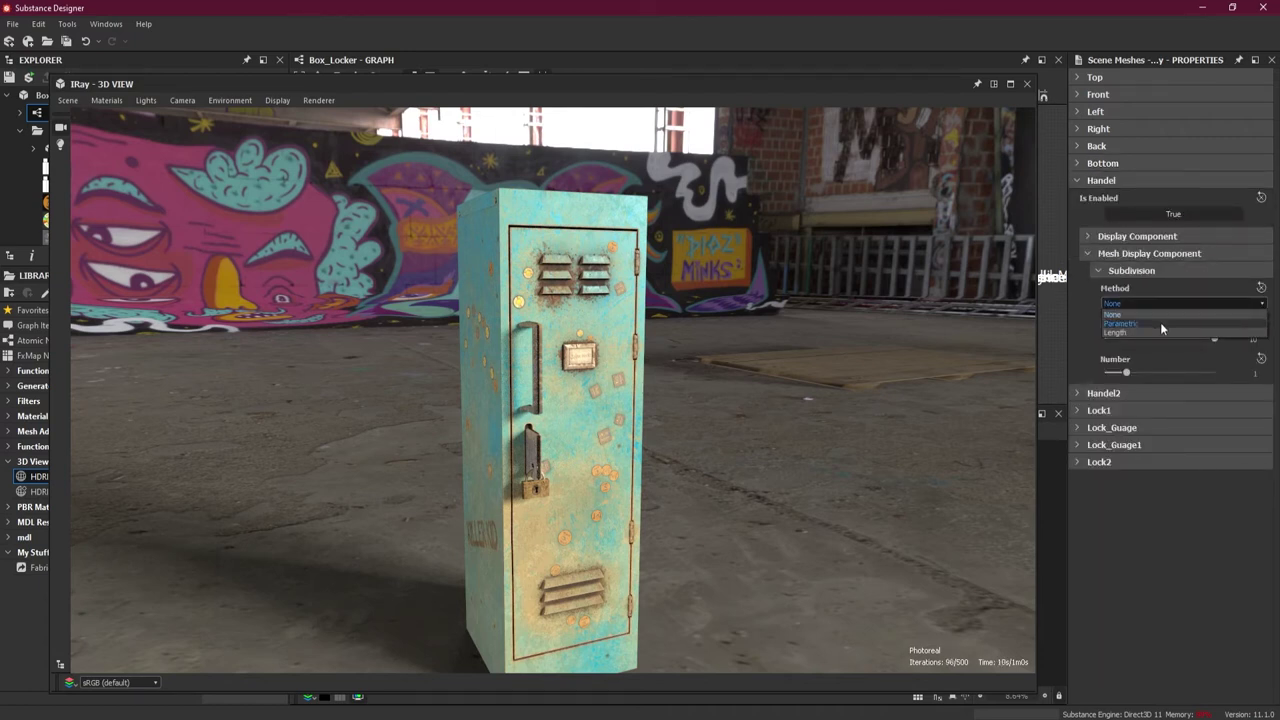
{"action": "left_click", "coordinate": [1160, 322]}
{"action": "left_click", "coordinate": [1255, 373]}
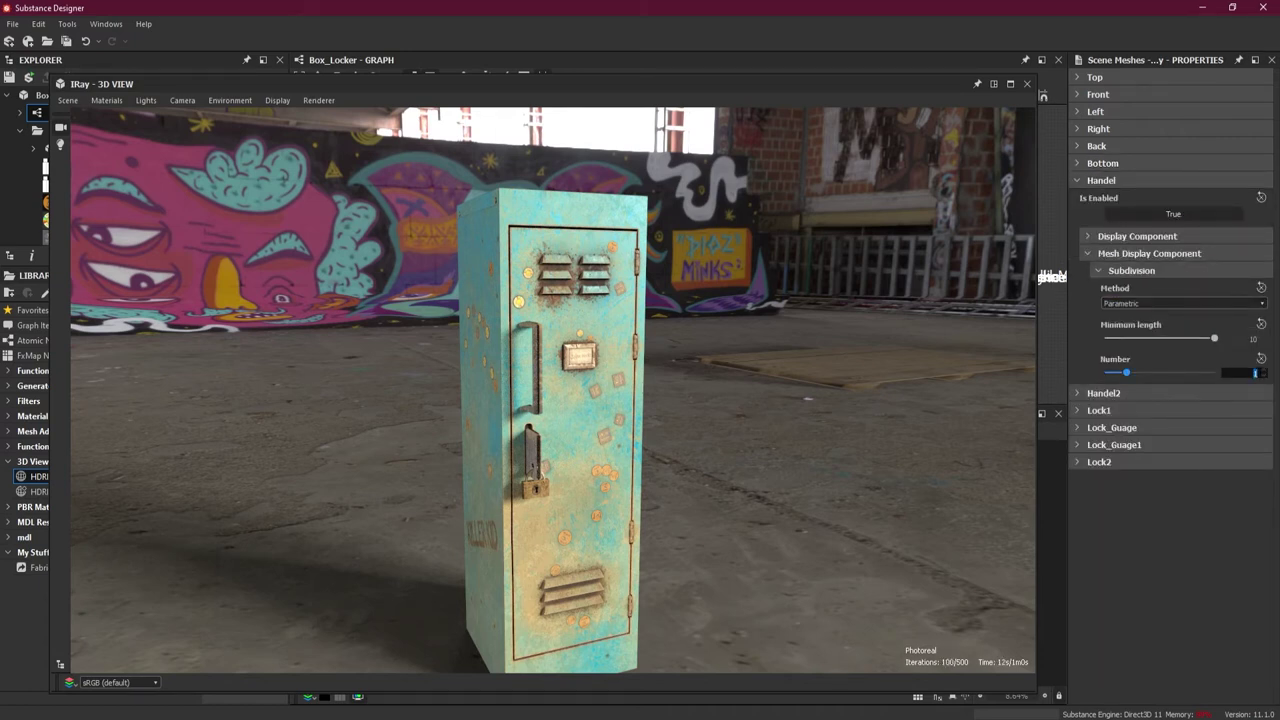
{"action": "type", "text": "5"}
{"action": "key", "text": "Return"}
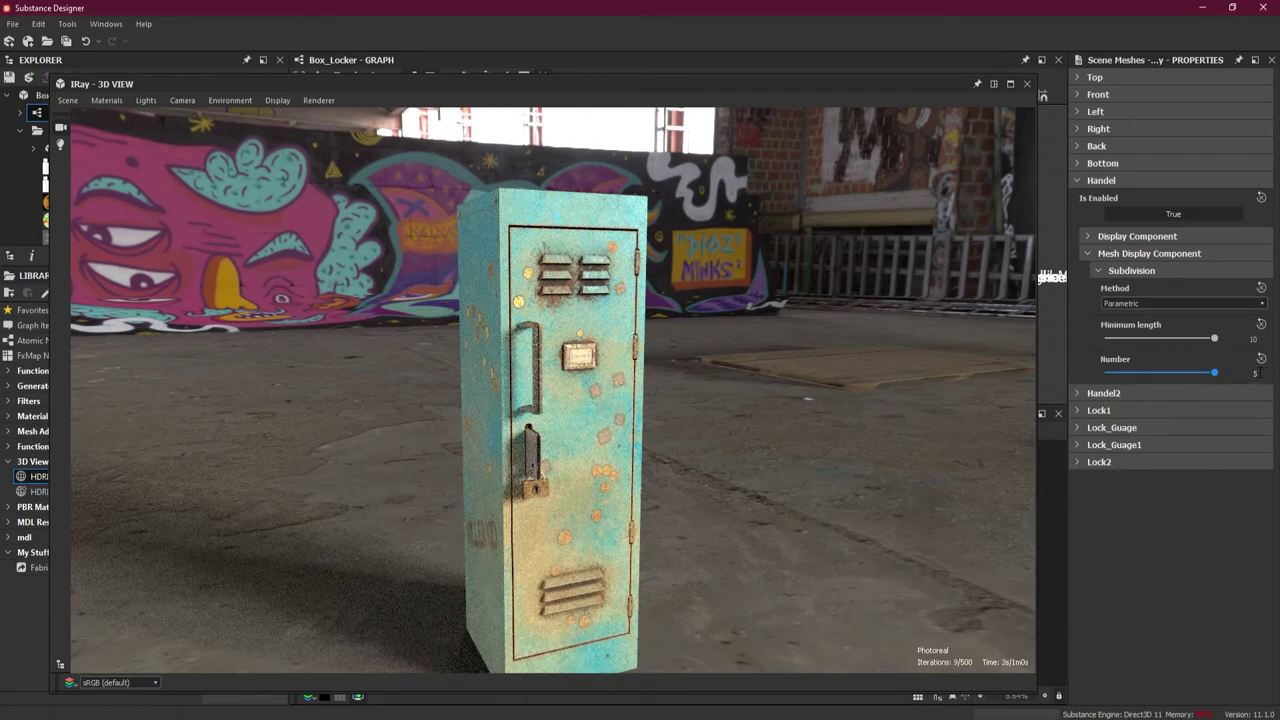
{"action": "left_click", "coordinate": [1077, 181]}
- Apply Parametric subdivision to the Handel2 mesh and edit its Number
{"action": "left_click", "coordinate": [1077, 191]}
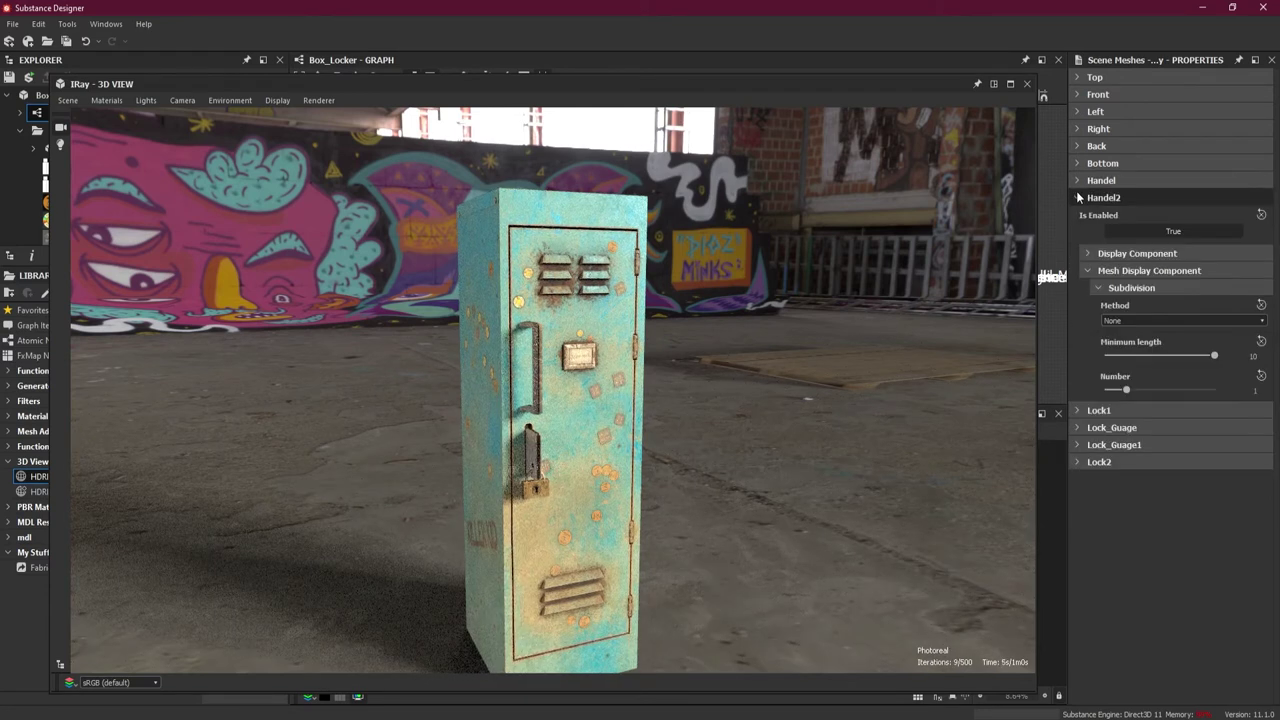
{"action": "left_click", "coordinate": [1186, 322]}
{"action": "left_click", "coordinate": [1178, 338]}
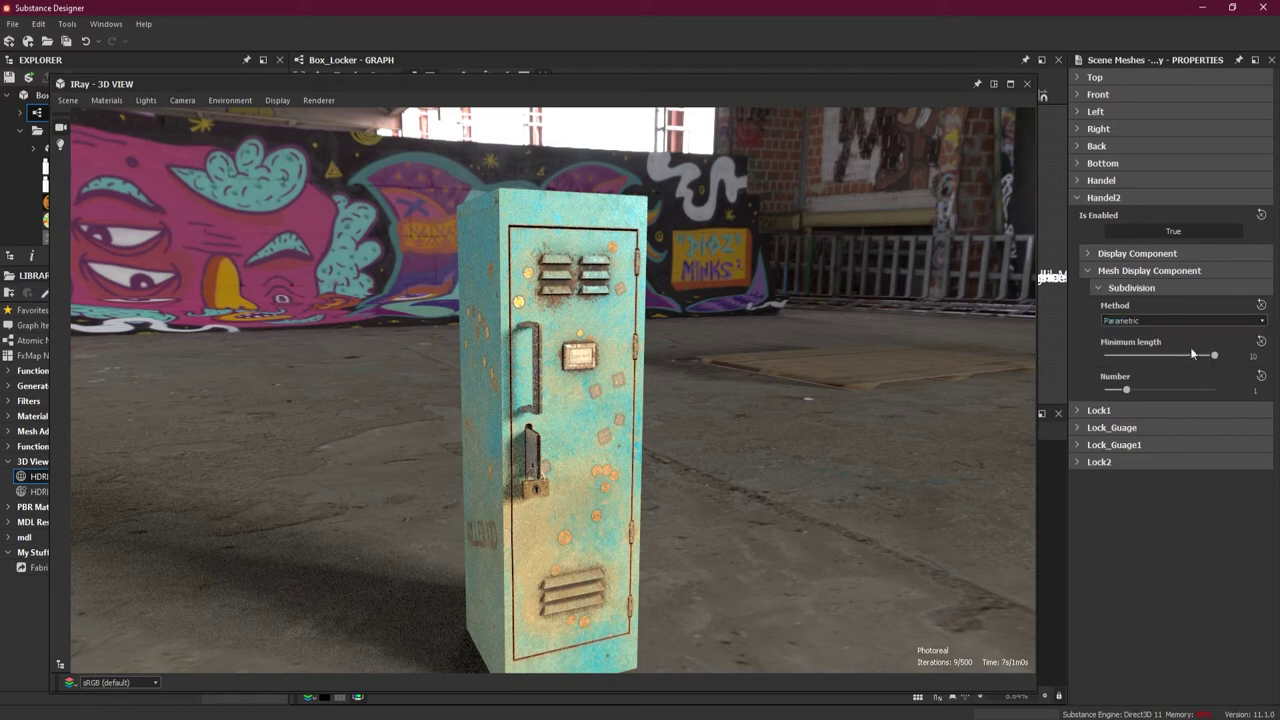
{"action": "double_click", "coordinate": [1255, 390]}
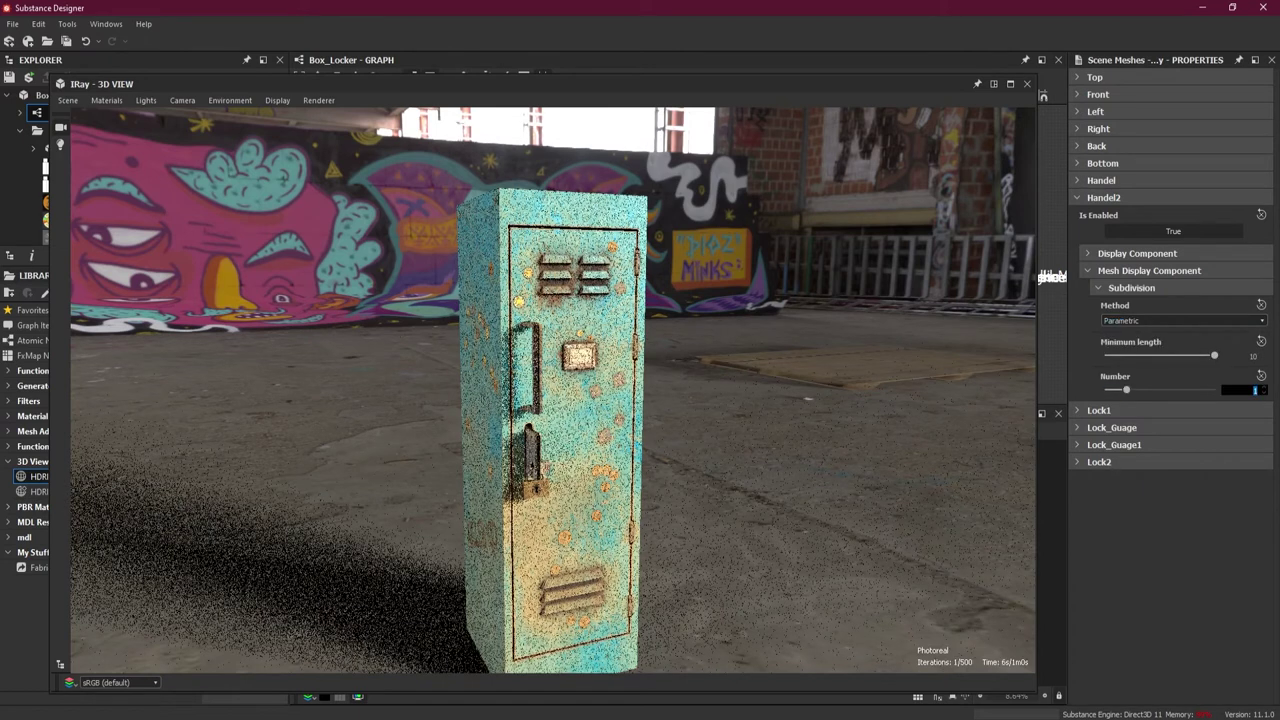
{"action": "left_click", "coordinate": [1077, 197]}
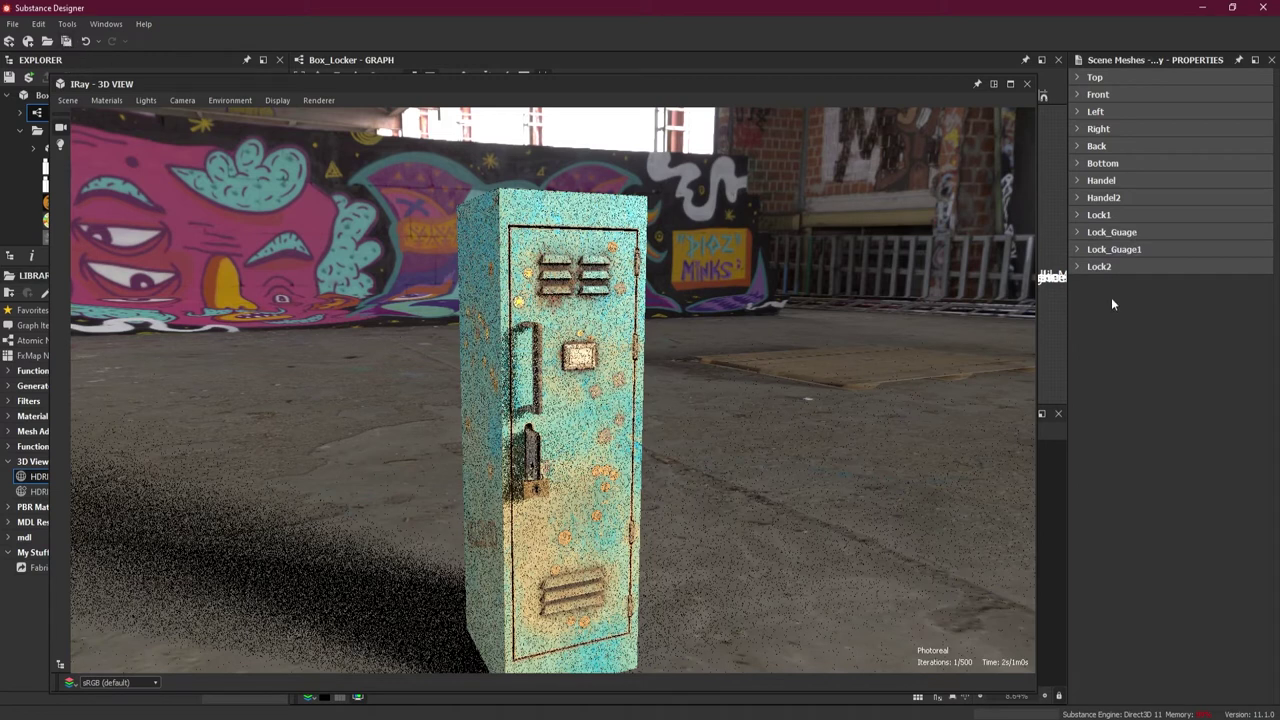
- Check the subdivision settings of the Lock_Guage and Lock1 meshes
{"action": "left_click", "coordinate": [1077, 232]}
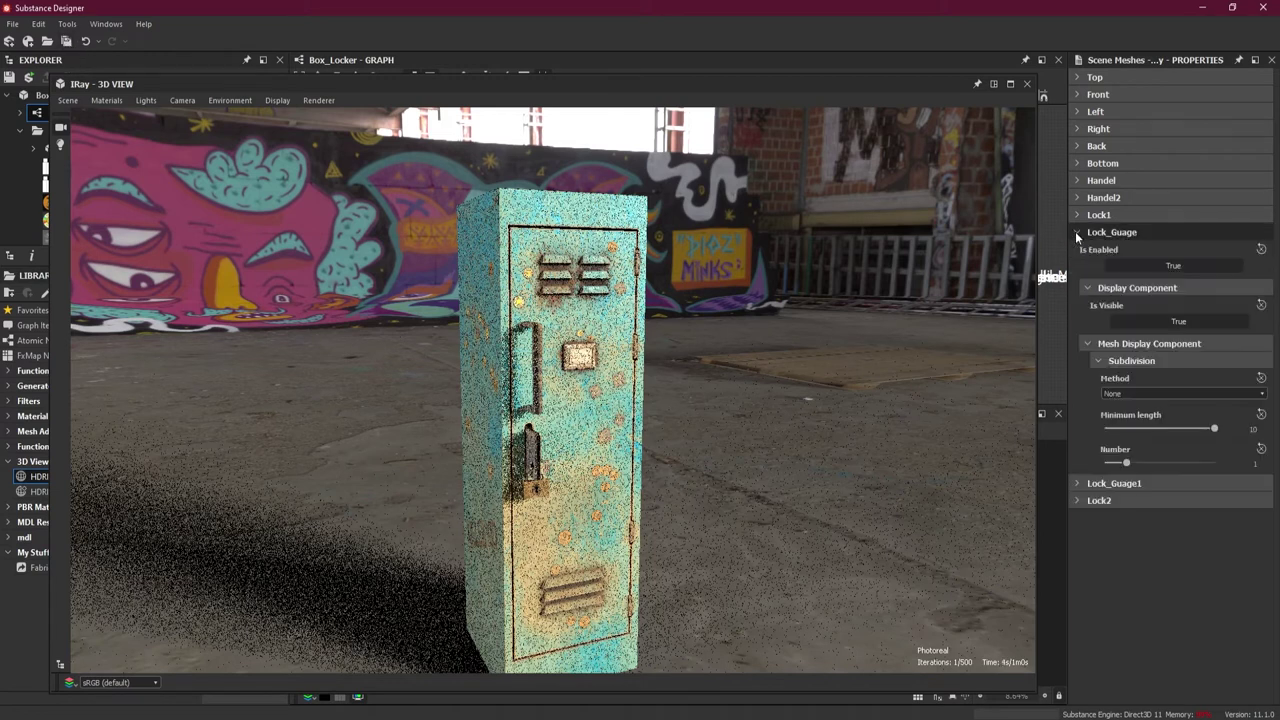
{"action": "left_click", "coordinate": [1075, 232]}
{"action": "left_click", "coordinate": [1076, 214]}
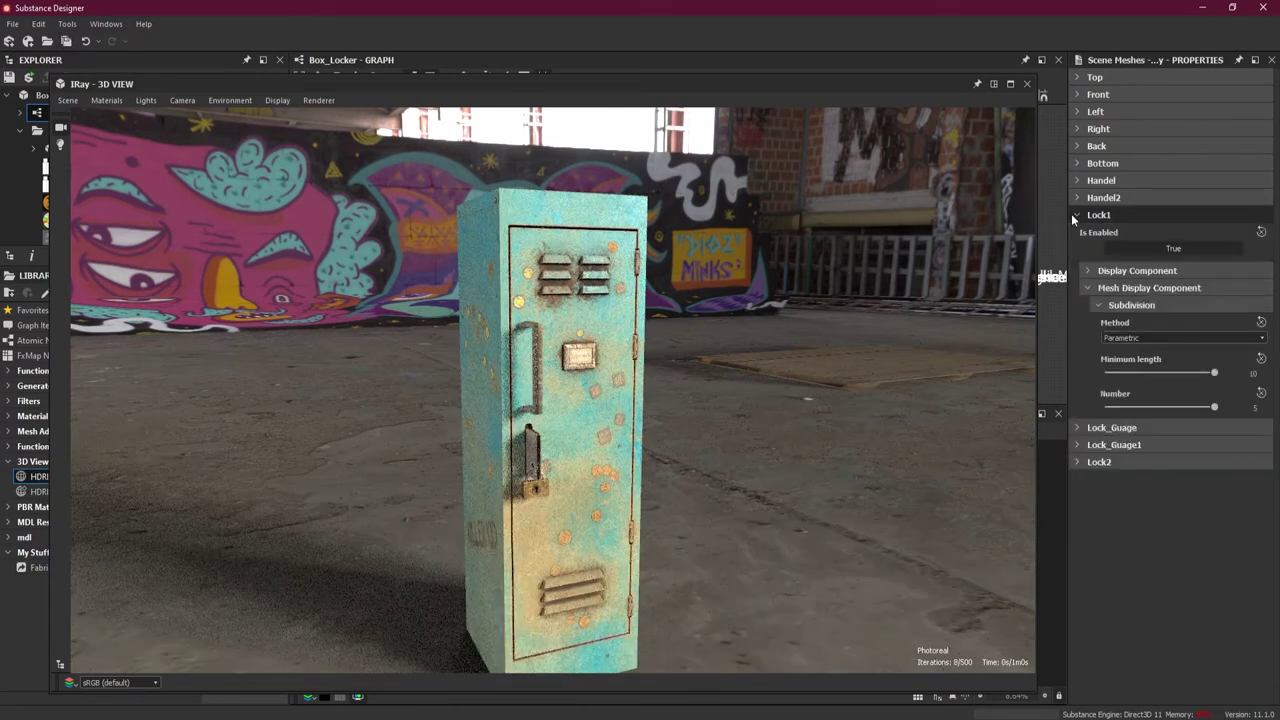
- Set the Lock_Guage mesh's Subdivision Method to Parametric and its Number to 5, keeping the default Minimum length
{"action": "left_click", "coordinate": [1076, 214]}
{"action": "left_click", "coordinate": [1078, 266]}
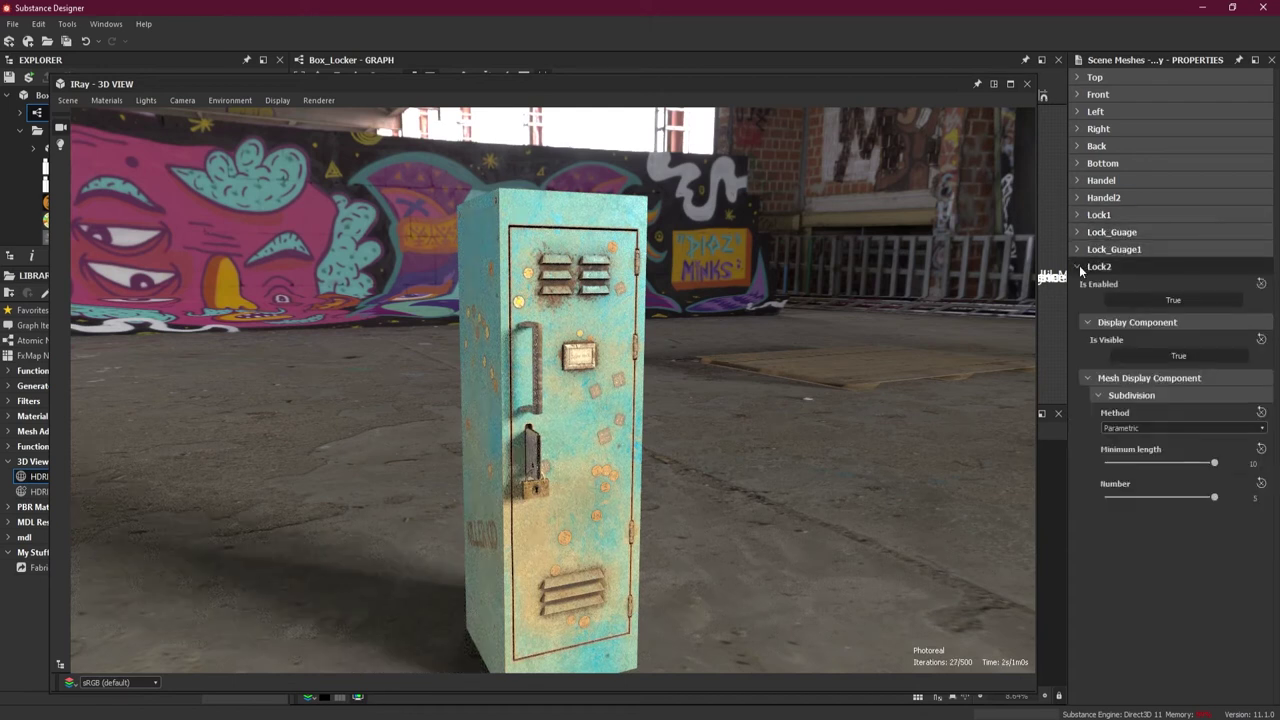
{"action": "left_click", "coordinate": [1078, 266]}
{"action": "left_click", "coordinate": [1078, 232]}
{"action": "left_click", "coordinate": [1210, 392]}
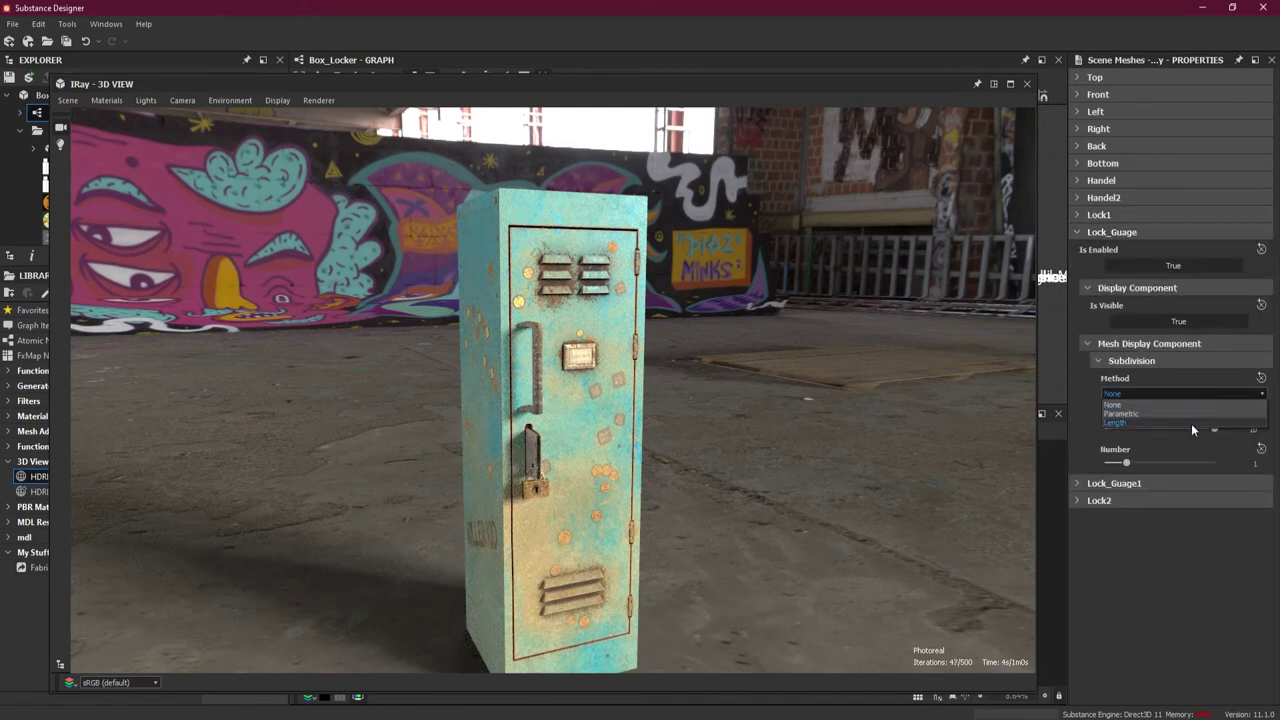
{"action": "left_click", "coordinate": [1189, 414]}
{"action": "double_click", "coordinate": [1254, 429]}
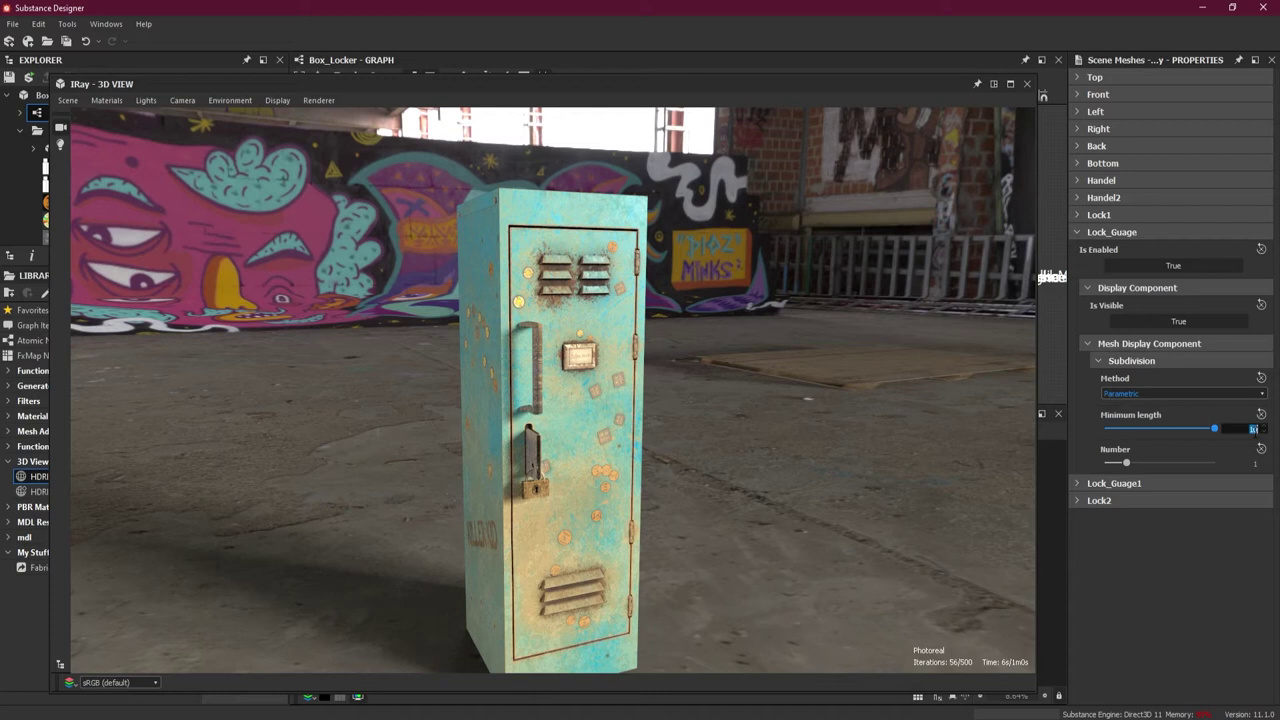
{"action": "type", "text": "5"}
{"action": "key", "text": "Return"}
{"action": "left_click", "coordinate": [1259, 415]}
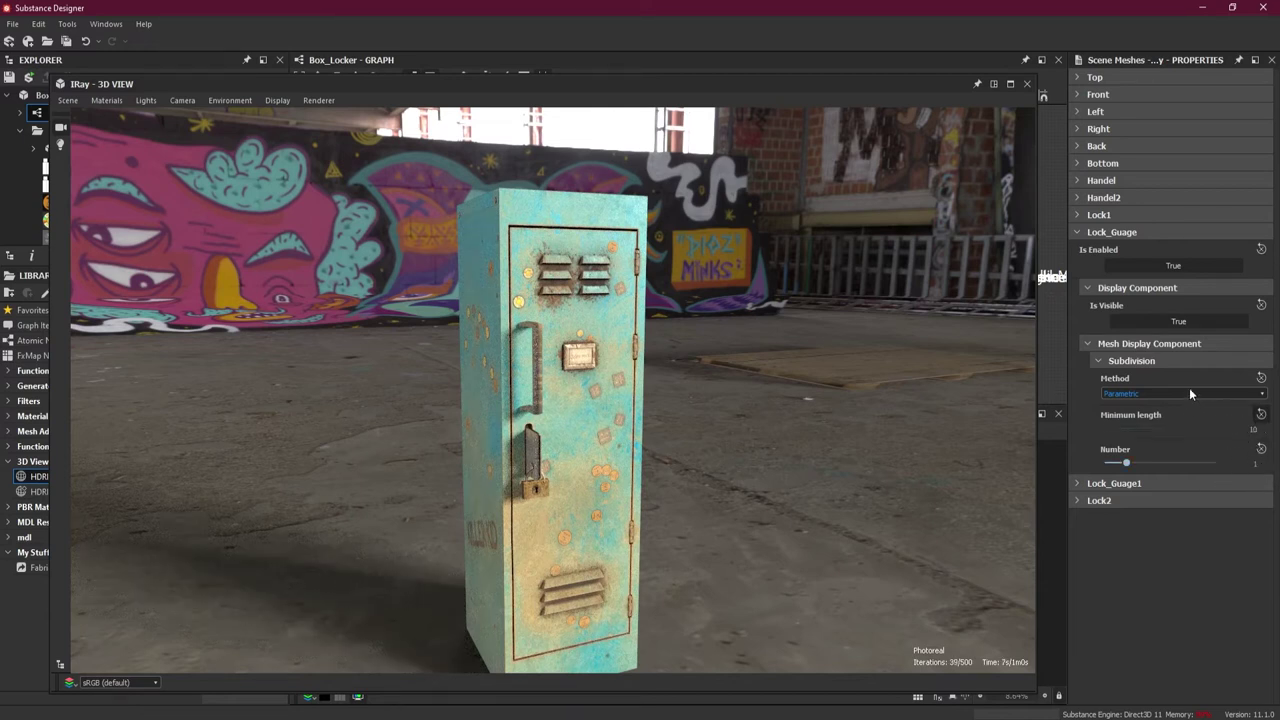
{"action": "double_click", "coordinate": [1255, 463]}
{"action": "type", "text": "5"}
{"action": "key", "text": "Return"}
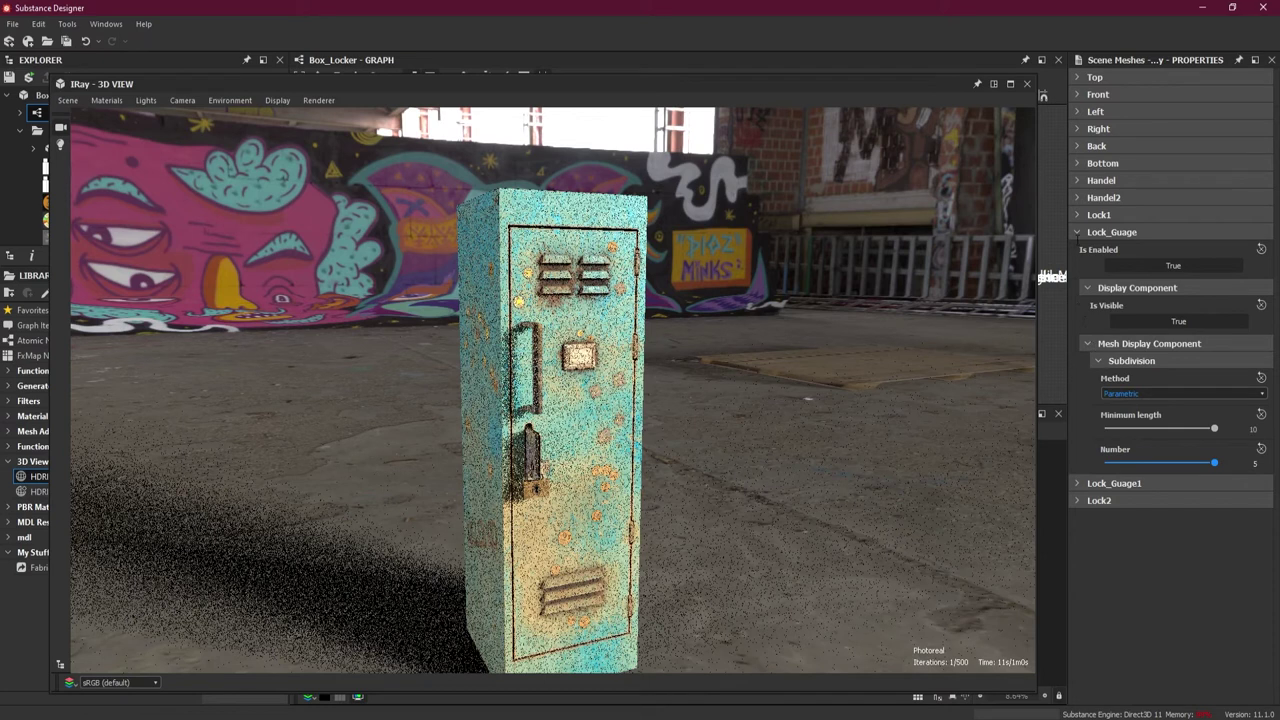
{"action": "left_click", "coordinate": [1076, 231]}
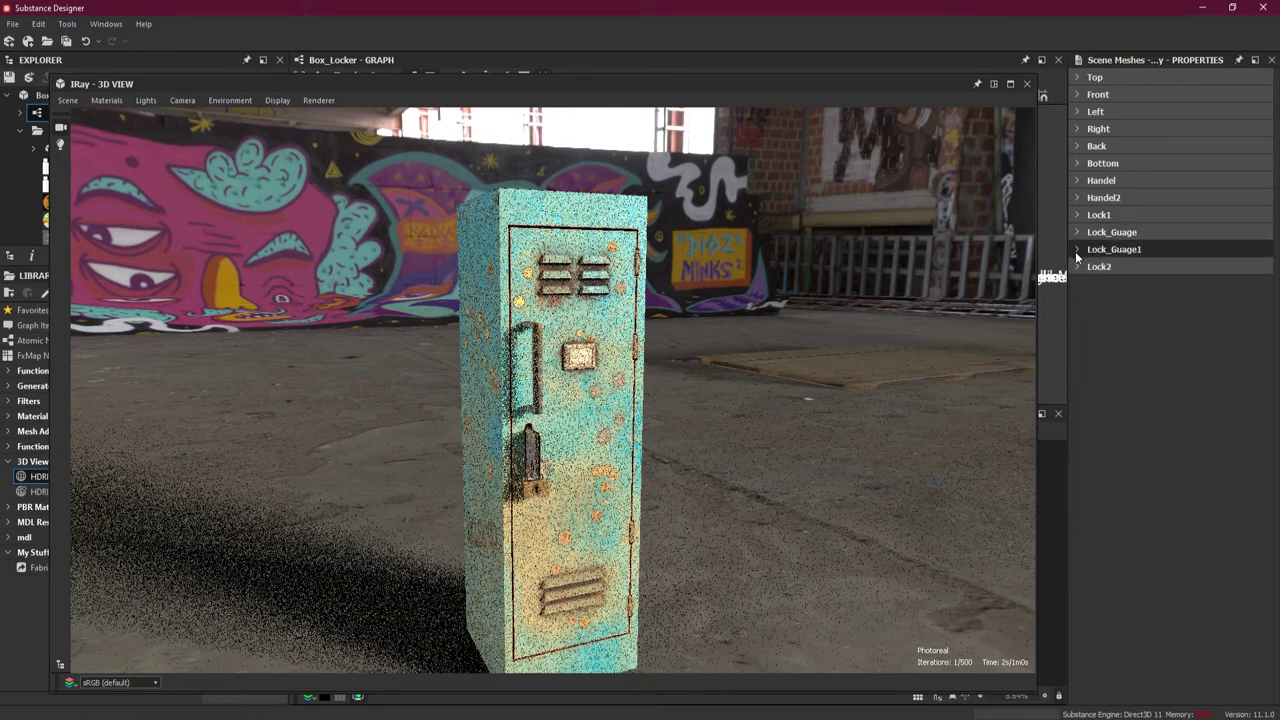
- Set the Lock_Guage1 mesh's Subdivision Method to Parametric and its Number to 5
{"action": "left_click", "coordinate": [1076, 249]}
{"action": "left_click", "coordinate": [1195, 411]}
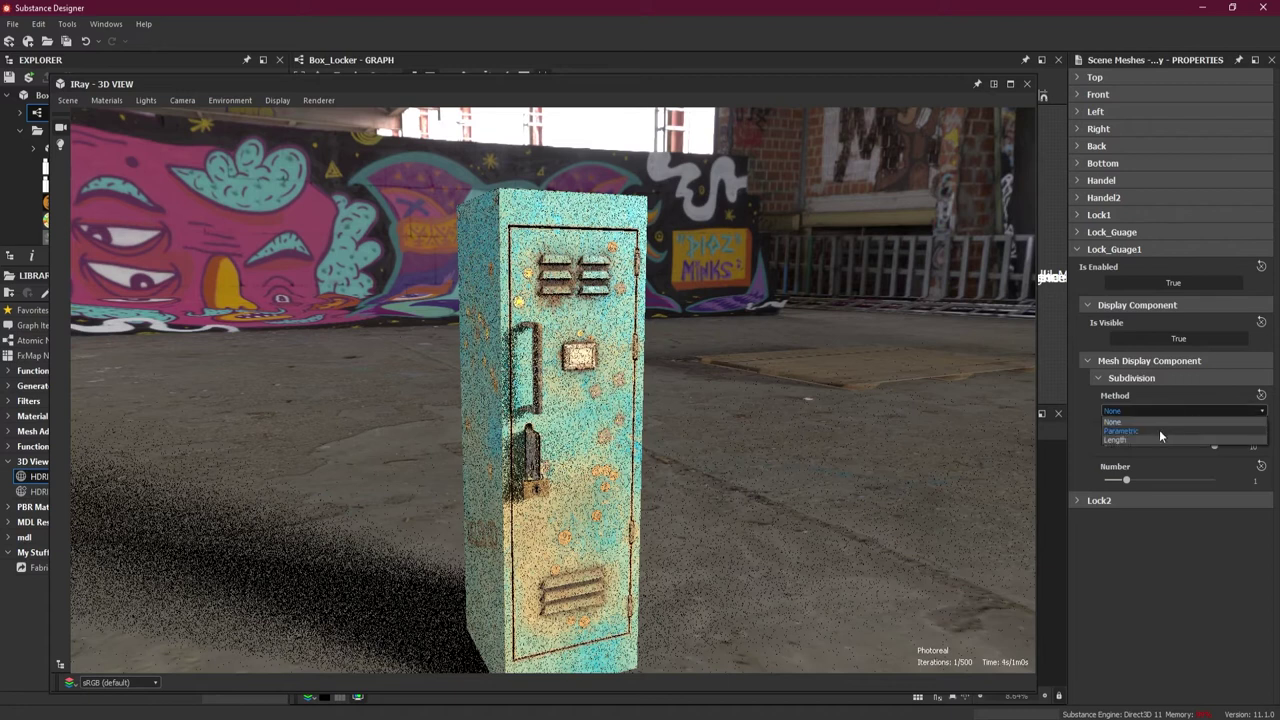
{"action": "left_click", "coordinate": [1148, 431]}
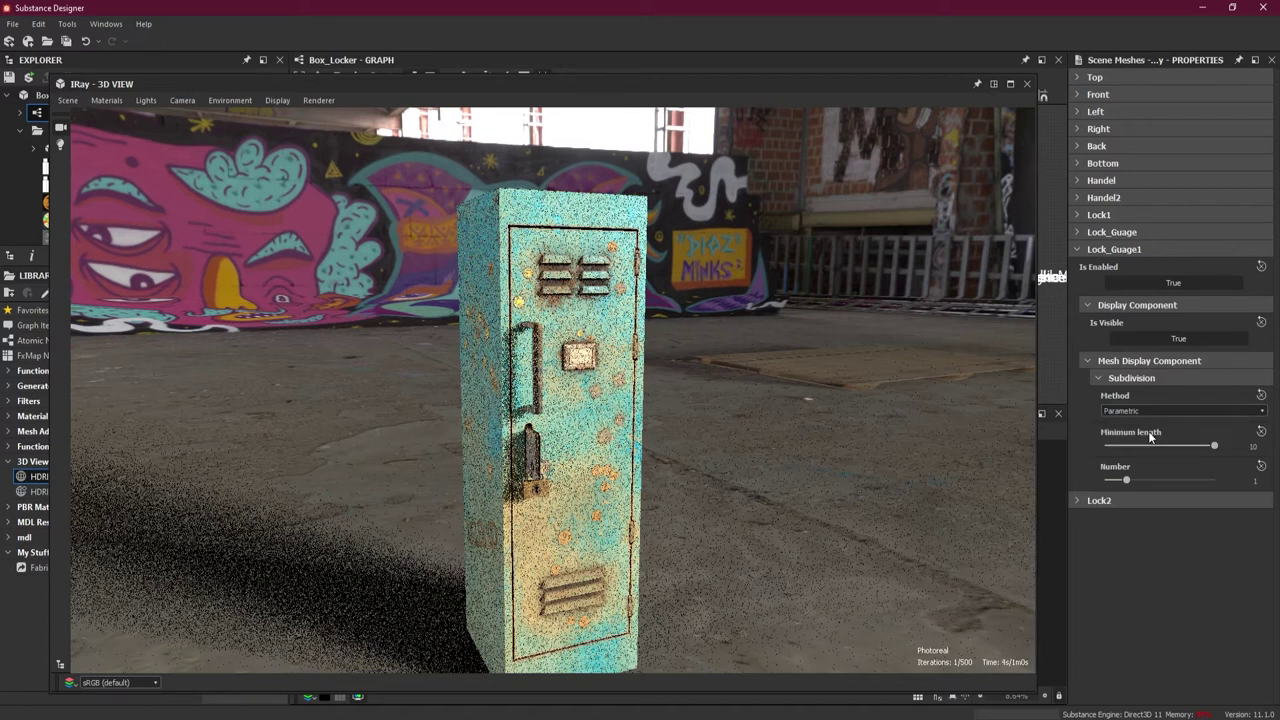
{"action": "left_click", "coordinate": [1256, 484]}
{"action": "left_click", "coordinate": [1256, 482]}
{"action": "type", "text": "5"}
{"action": "key", "text": "Return"}
{"action": "left_click", "coordinate": [1078, 249]}
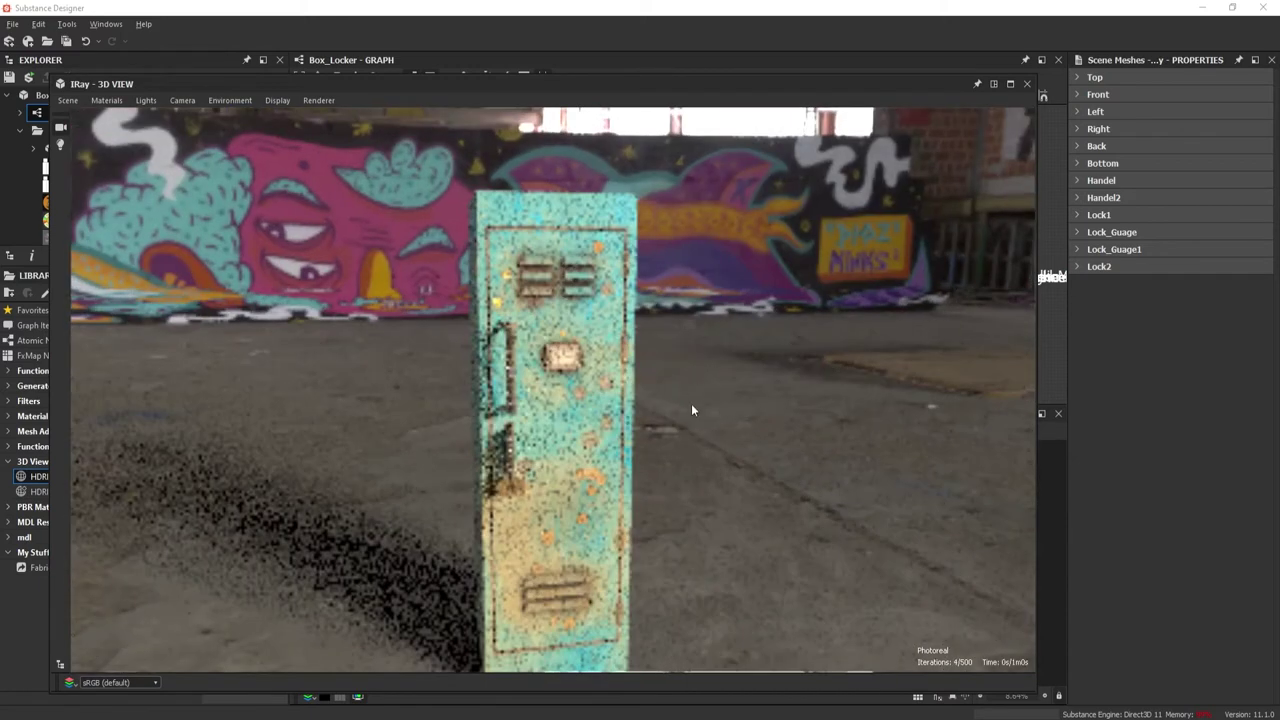
- Hide the HDRI environment background behind the locker by setting the environment's Is Visible to False
{"action": "left_click_drag", "start_coordinate": [689, 377], "coordinate": [686, 394]}
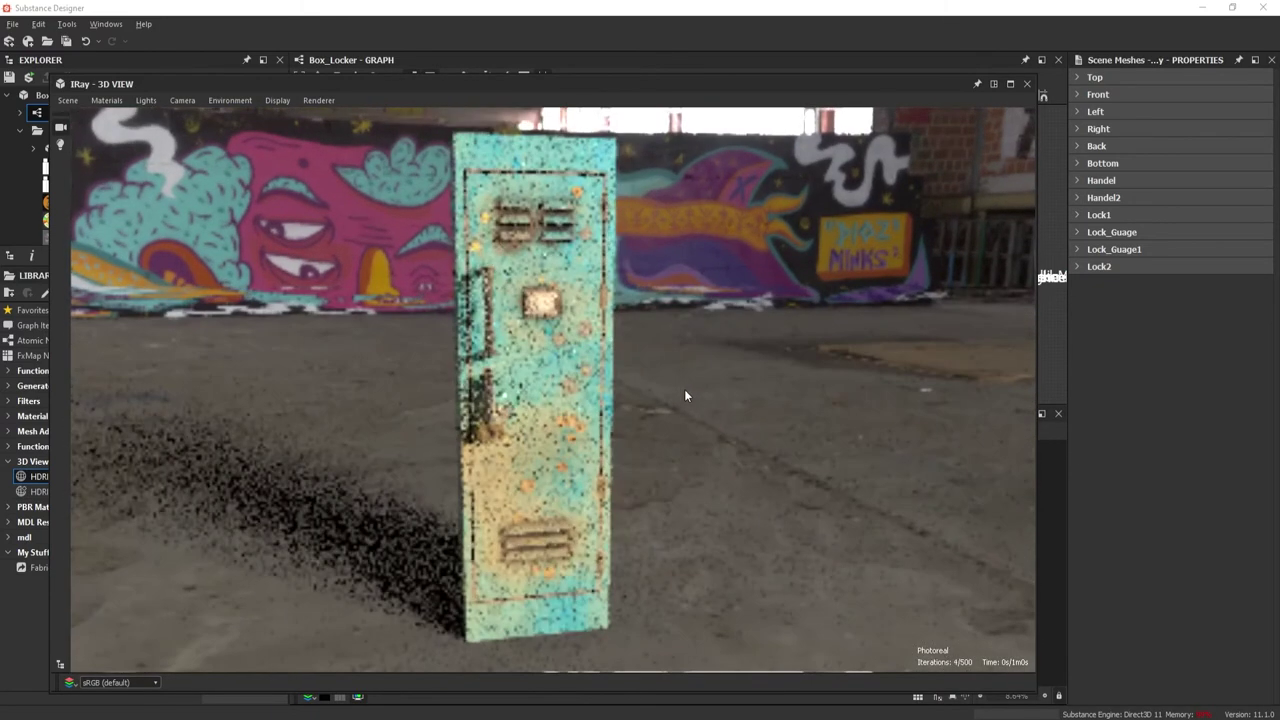
{"action": "left_click_drag", "start_coordinate": [630, 432], "coordinate": [679, 428]}
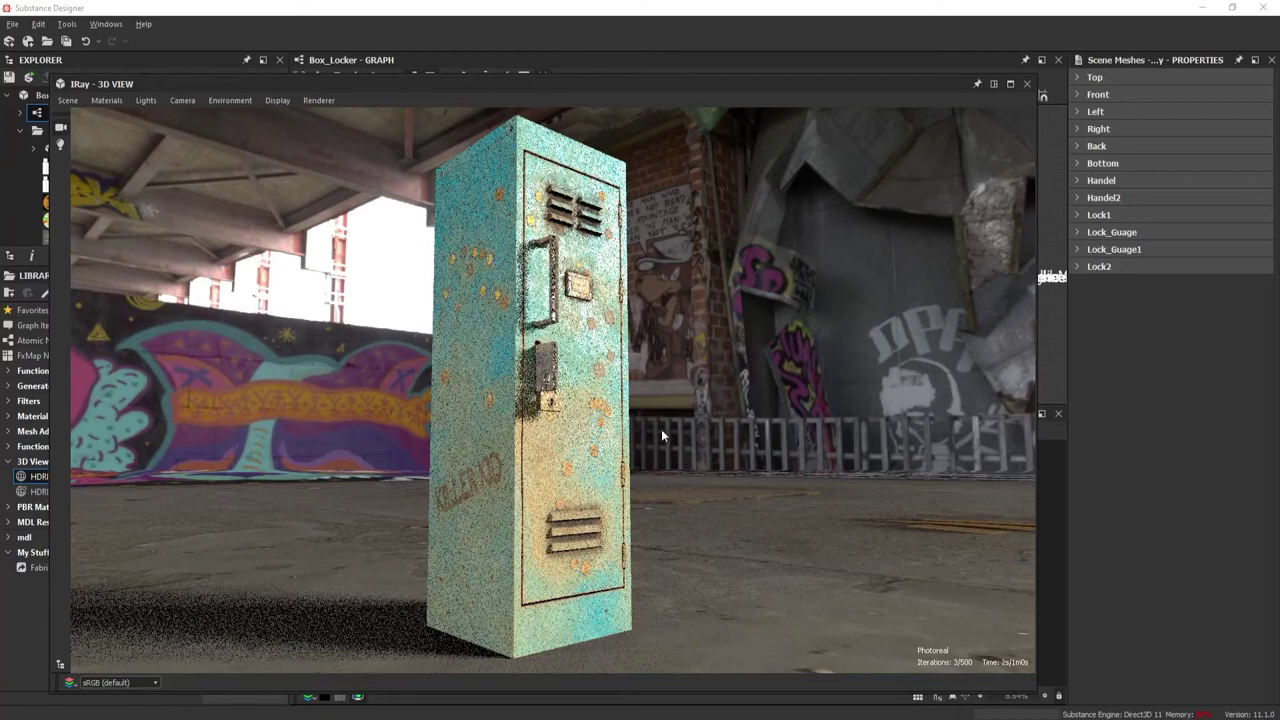
{"action": "middle_click_drag", "start_coordinate": [662, 430], "coordinate": [658, 430]}
{"action": "mouse_move", "coordinate": [657, 429]}
{"action": "left_mouse_down"}
{"action": "mouse_move", "coordinate": [675, 429]}
{"action": "mouse_move", "coordinate": [620, 429]}
{"action": "mouse_move", "coordinate": [639, 428]}
{"action": "left_mouse_up"}
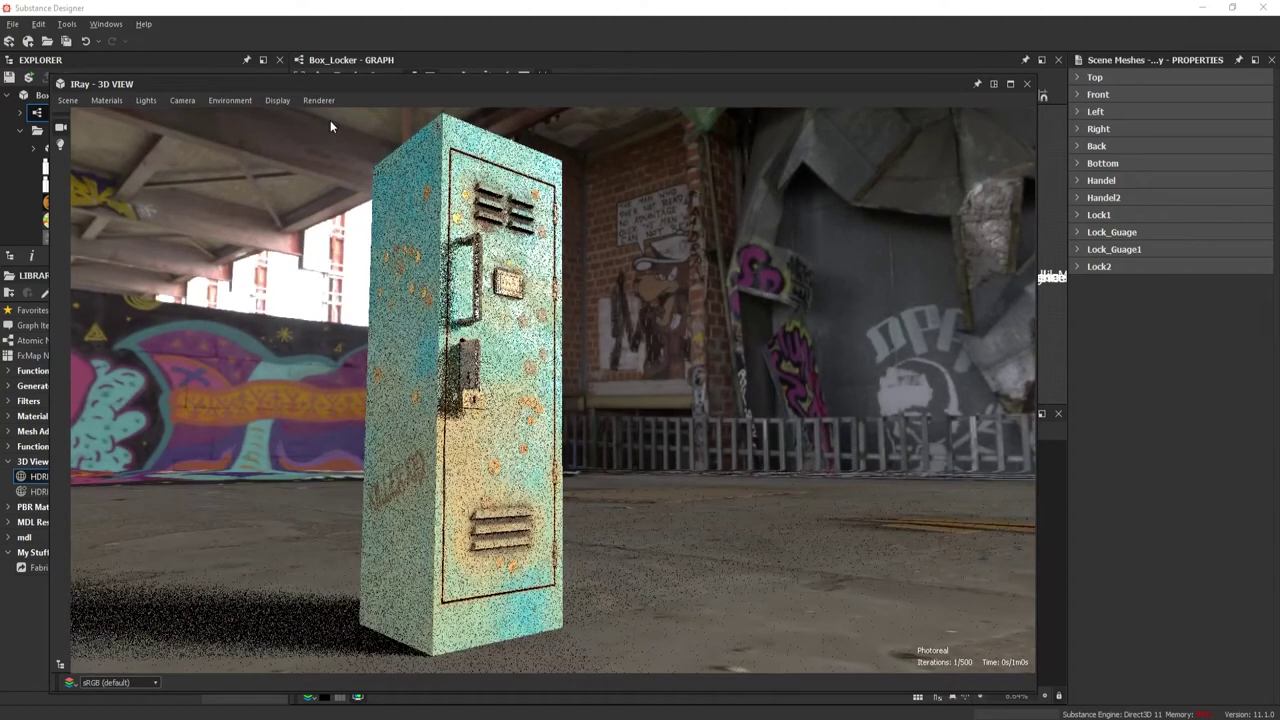
{"action": "left_click", "coordinate": [232, 100]}
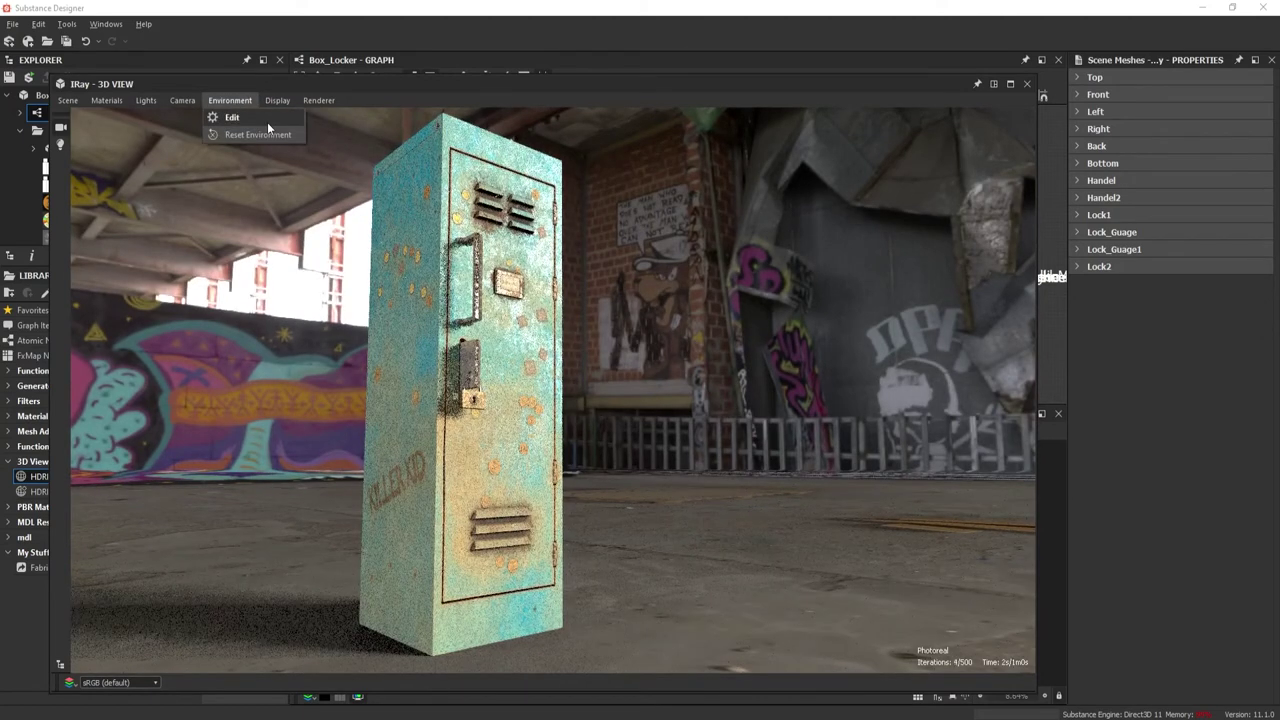
{"action": "left_click", "coordinate": [267, 122]}
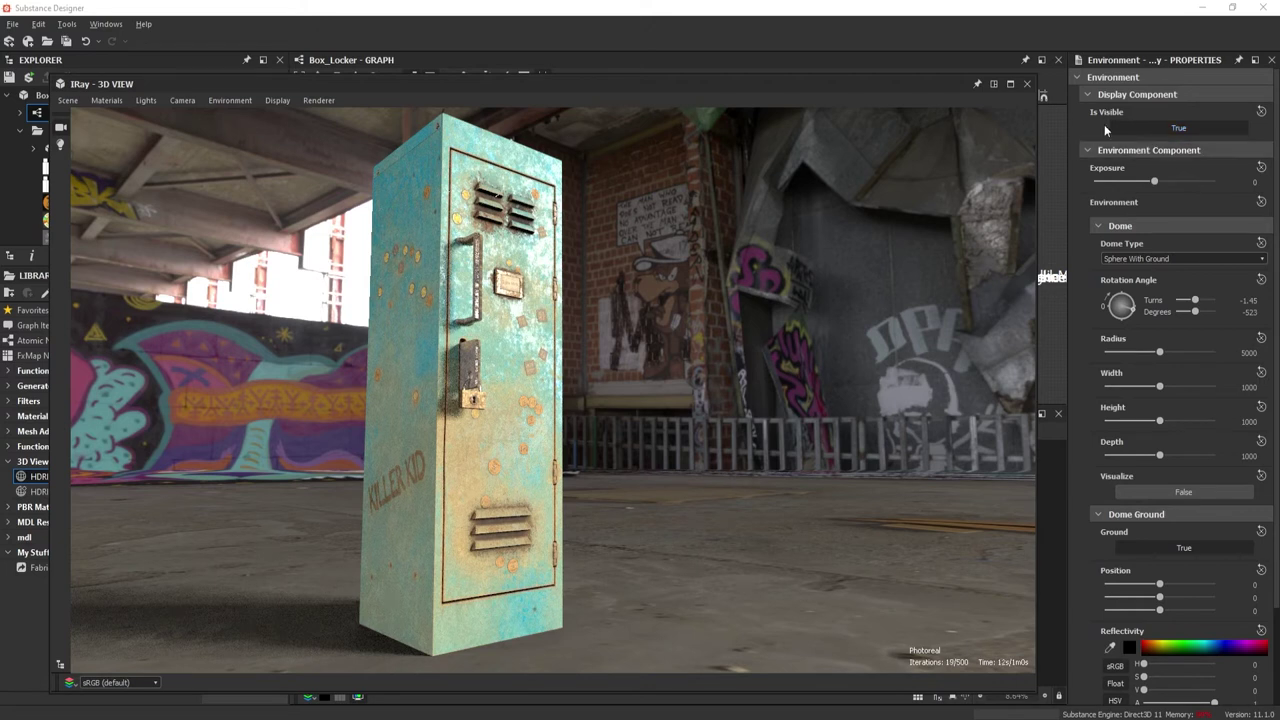
{"action": "left_click", "coordinate": [1139, 134]}
{"action": "left_click", "coordinate": [1140, 130]}
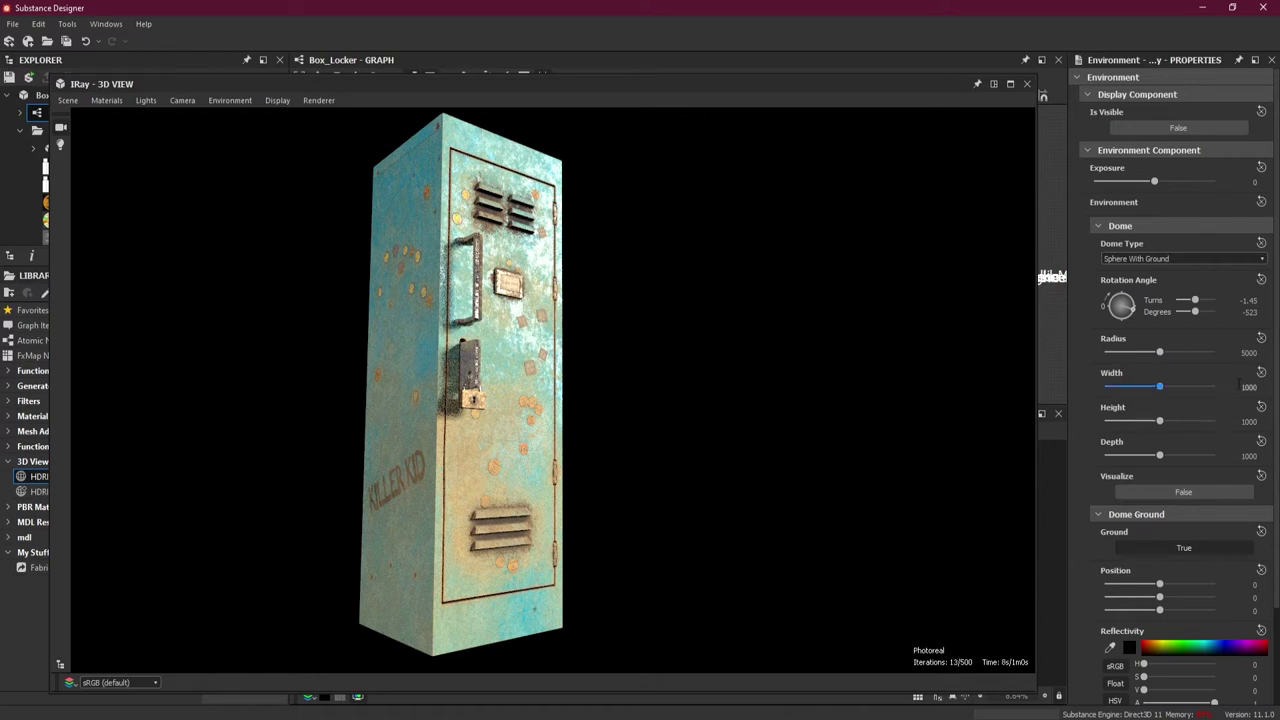
{"action": "scroll", "coordinate": [1274, 213], "scroll_direction": "down", "scroll_amount": 3}
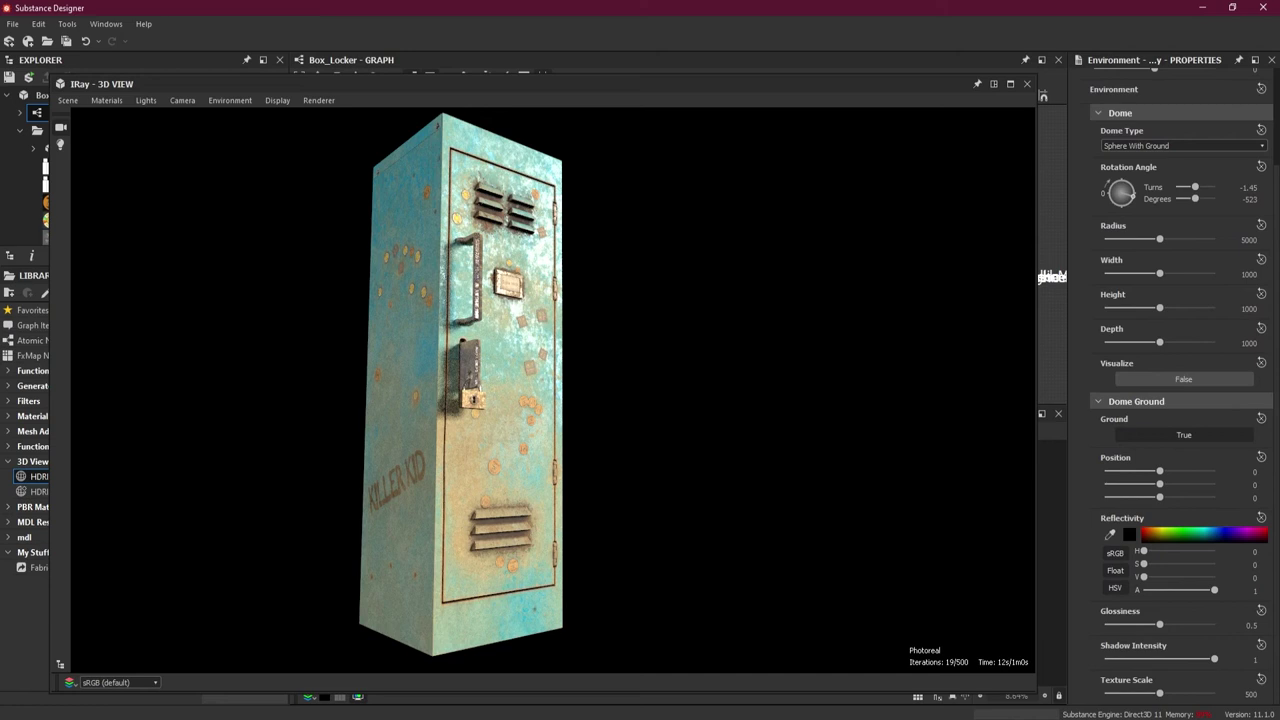
{"action": "scroll", "coordinate": [1268, 190], "scroll_direction": "up", "scroll_amount": 3}
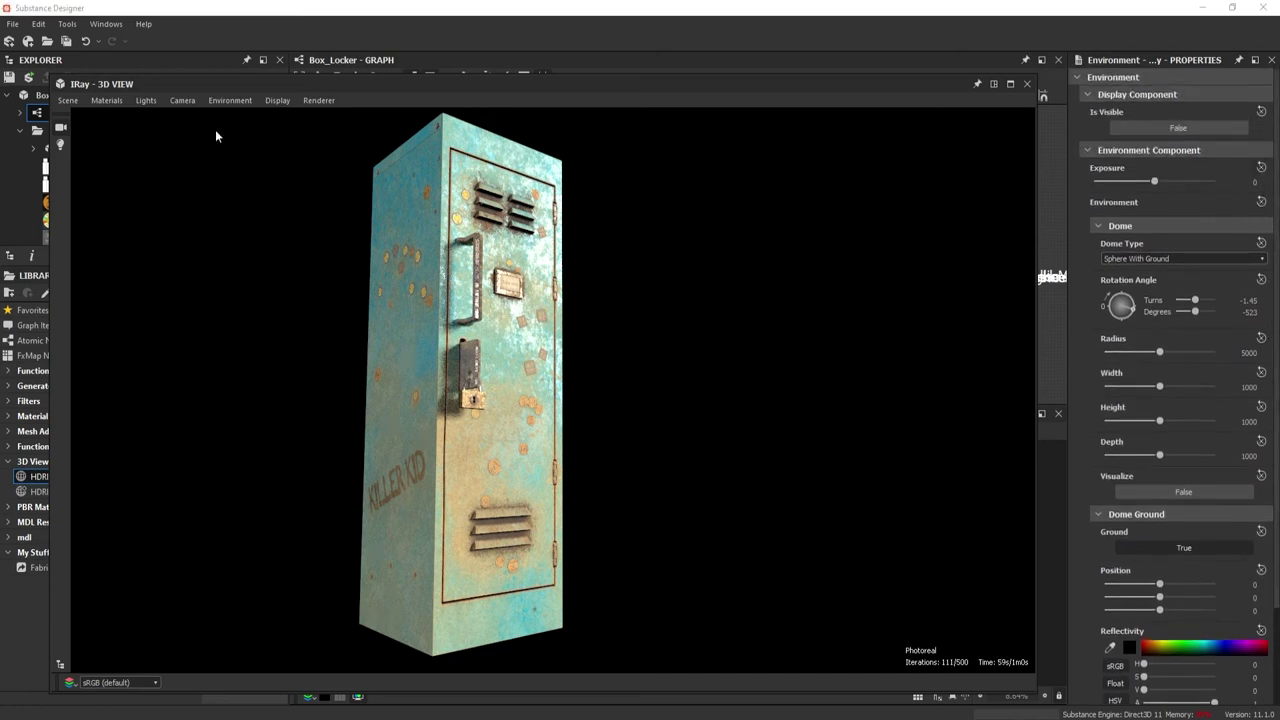
- Edit the default camera's Clear Color, changing it to the dark grey #202020
{"action": "left_click", "coordinate": [183, 101]}
{"action": "left_click", "coordinate": [195, 115]}
{"action": "left_click", "coordinate": [181, 101]}
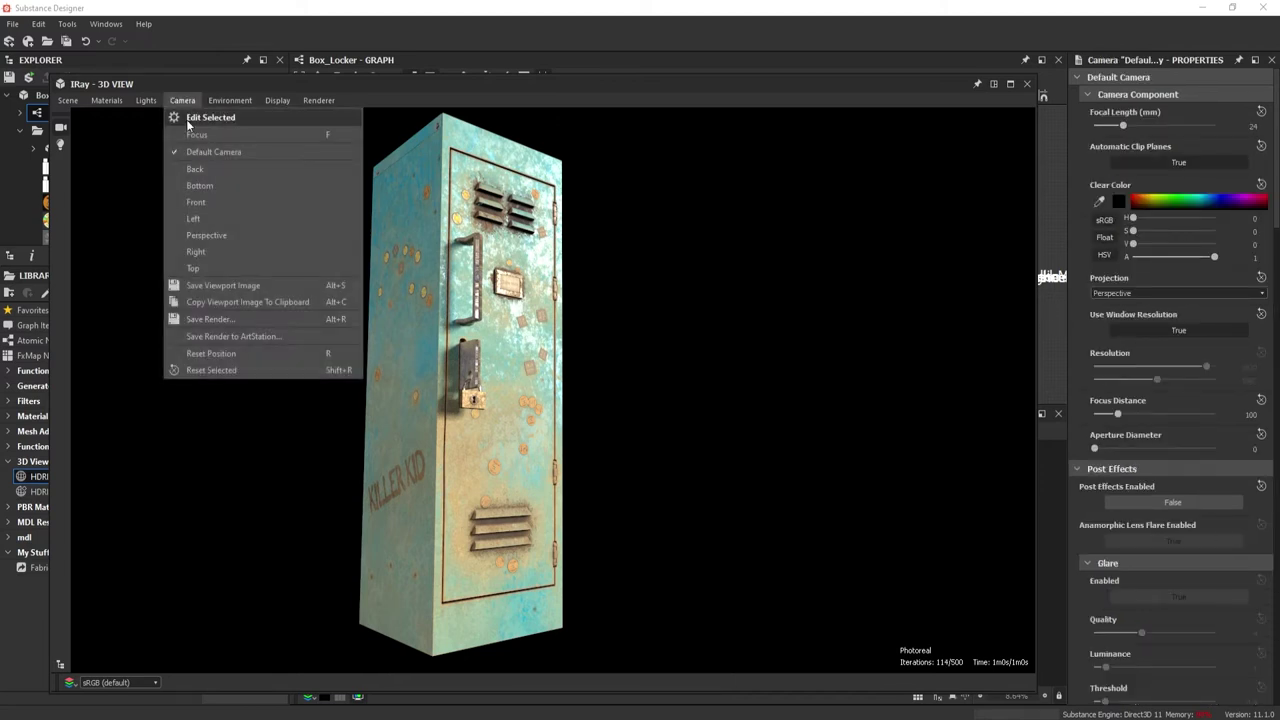
{"action": "left_click", "coordinate": [188, 120]}
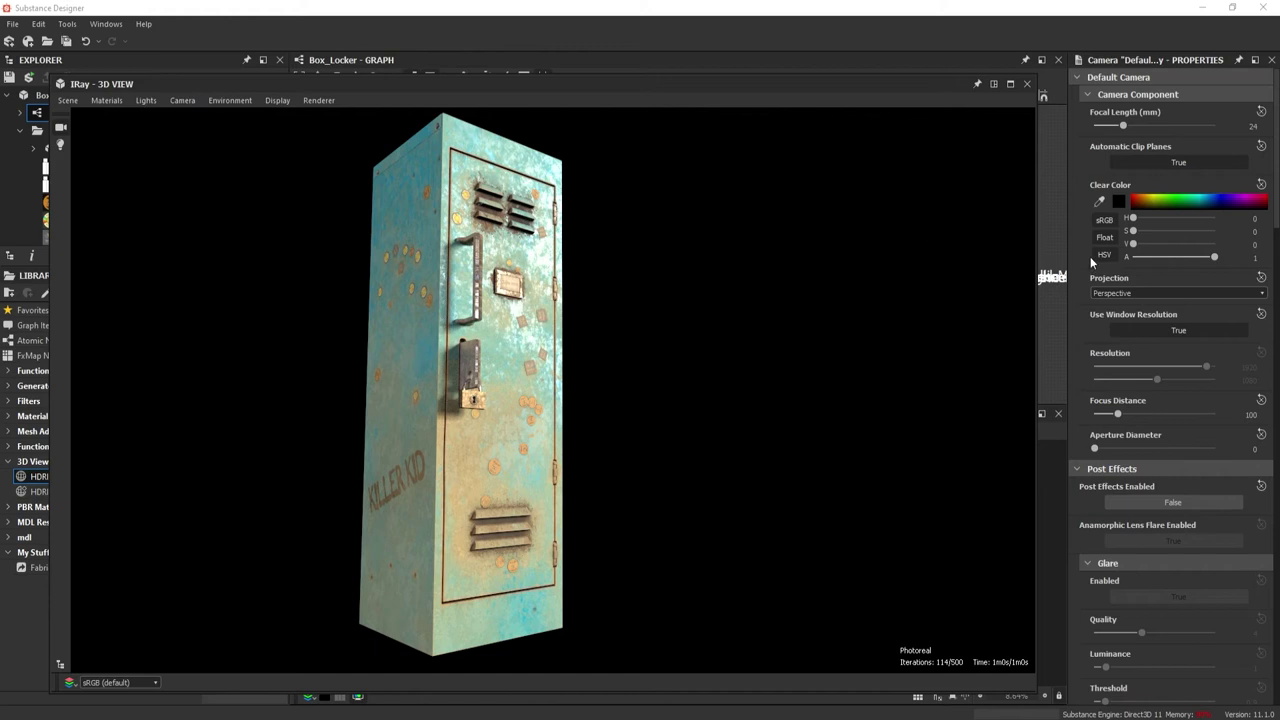
{"action": "left_click", "coordinate": [1119, 202]}
{"action": "left_click_drag", "start_coordinate": [877, 337], "coordinate": [834, 350]}
{"action": "left_click", "coordinate": [838, 363]}
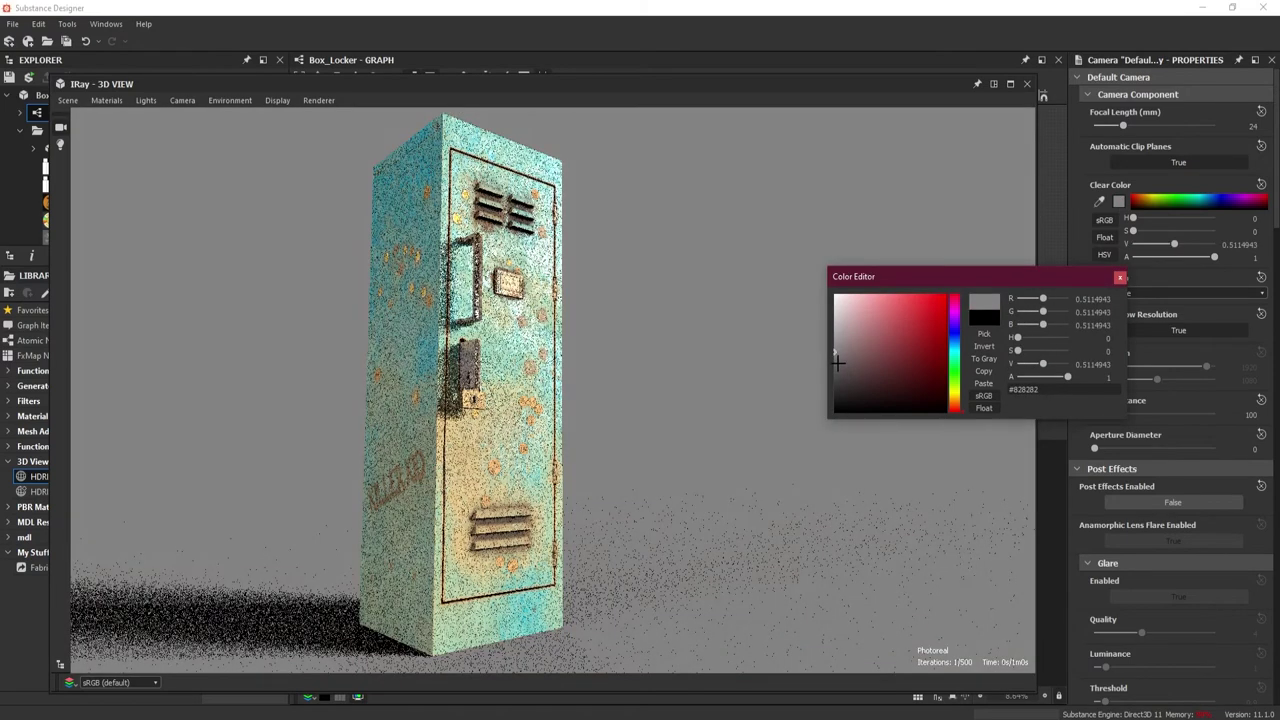
{"action": "left_click_drag", "start_coordinate": [823, 375], "coordinate": [821, 397]}
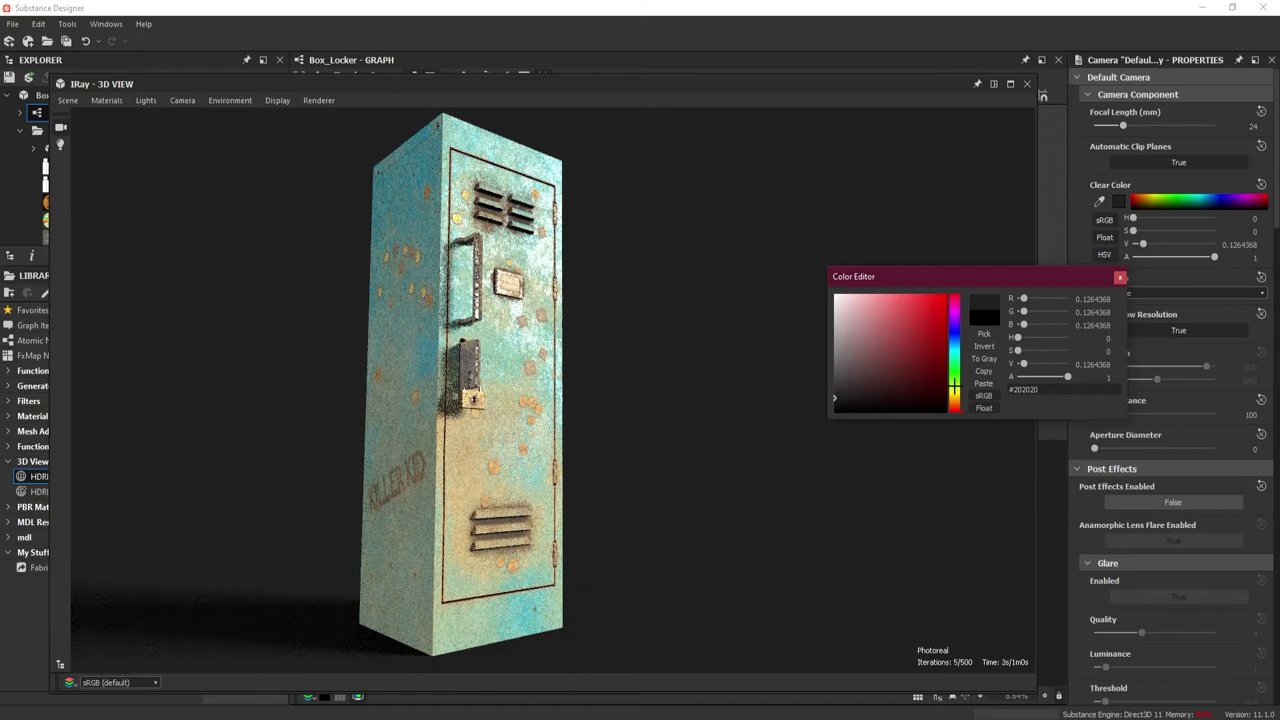
- Try an olive-yellow Clear Color, #91840f, and settle on the dark grey #1d1d1d for the camera background
{"action": "left_click", "coordinate": [955, 391]}
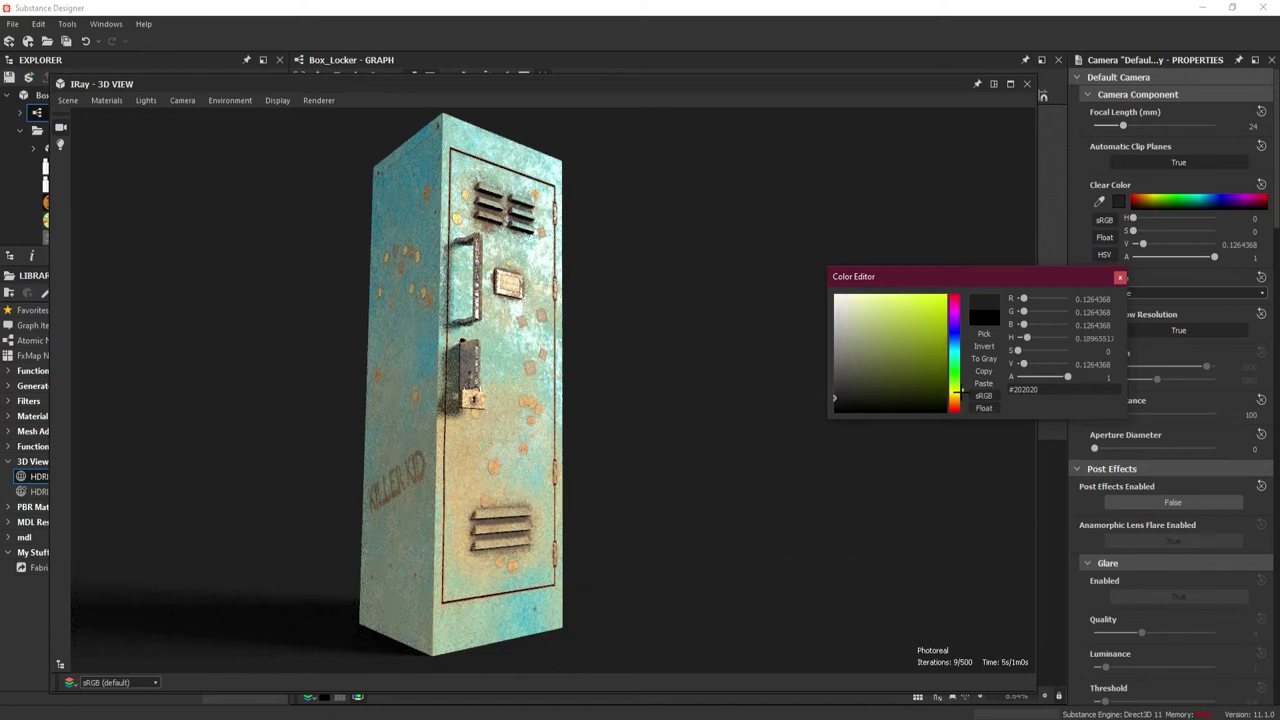
{"action": "left_click", "coordinate": [957, 395]}
{"action": "mouse_move", "coordinate": [926, 331]}
{"action": "left_mouse_down"}
{"action": "mouse_move", "coordinate": [949, 286]}
{"action": "mouse_move", "coordinate": [942, 344]}
{"action": "left_mouse_up"}
{"action": "left_click", "coordinate": [934, 345]}
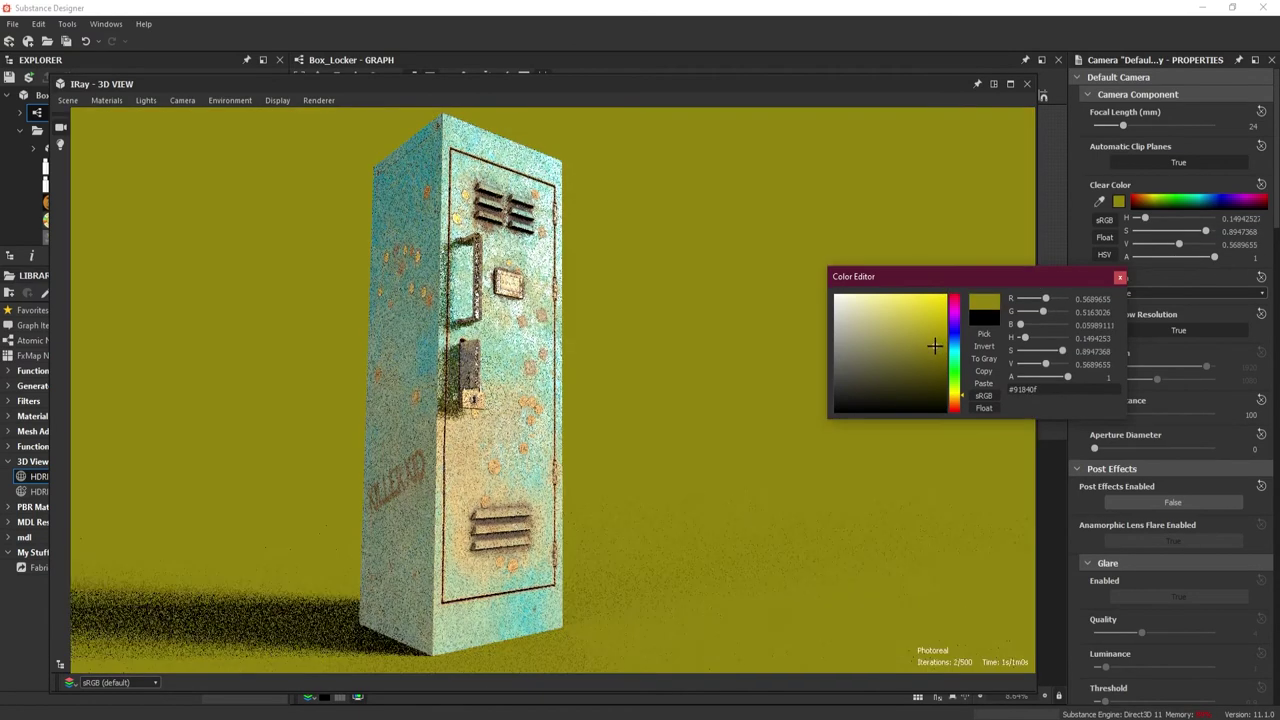
{"action": "left_click_drag", "start_coordinate": [935, 344], "coordinate": [800, 396]}
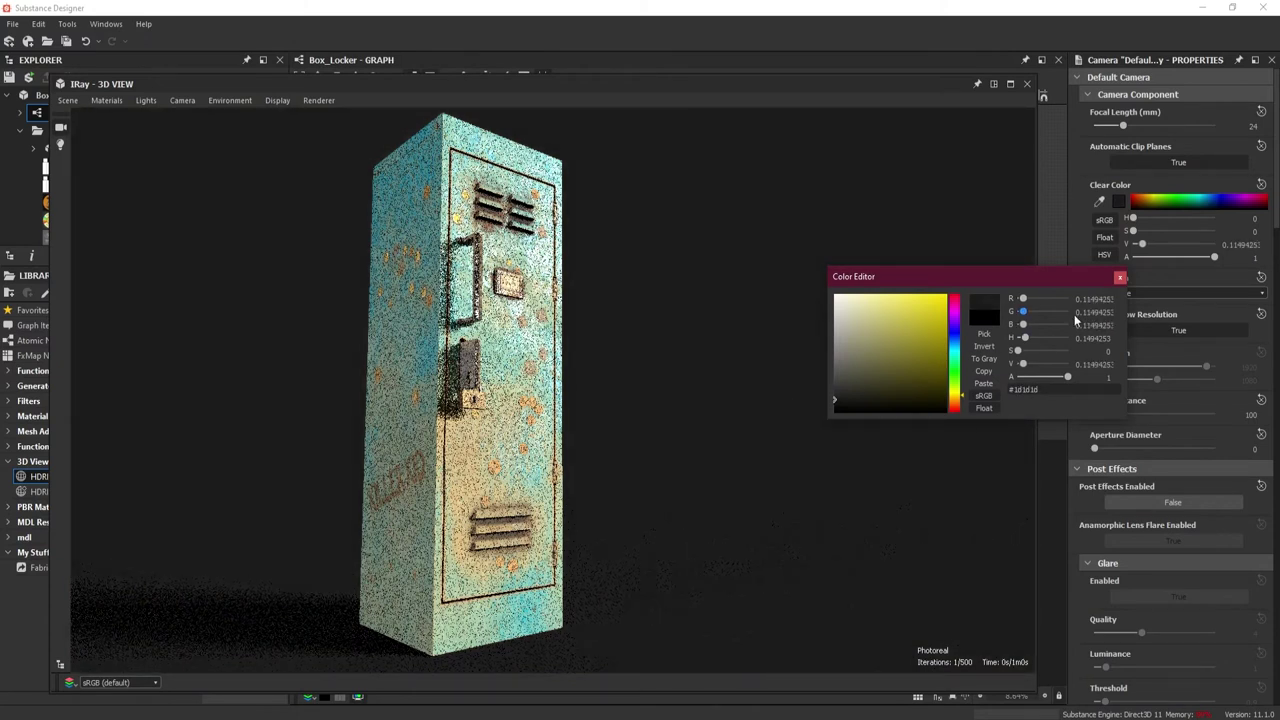
{"action": "left_click", "coordinate": [1119, 277]}
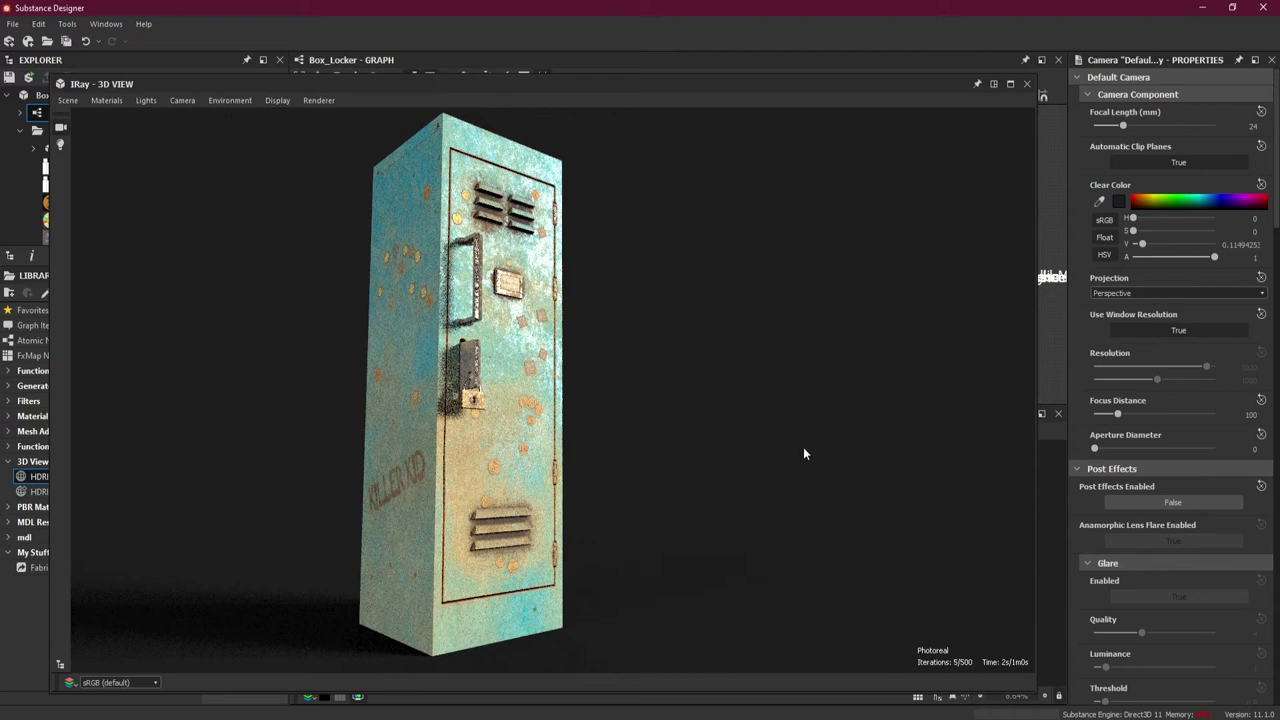
- Frame the whole locker in the render view and open the environment's properties for editing
{"action": "mouse_move", "coordinate": [657, 350]}
{"action": "left_mouse_down"}
{"action": "mouse_move", "coordinate": [643, 340]}
{"action": "mouse_move", "coordinate": [644, 353]}
{"action": "left_mouse_up"}
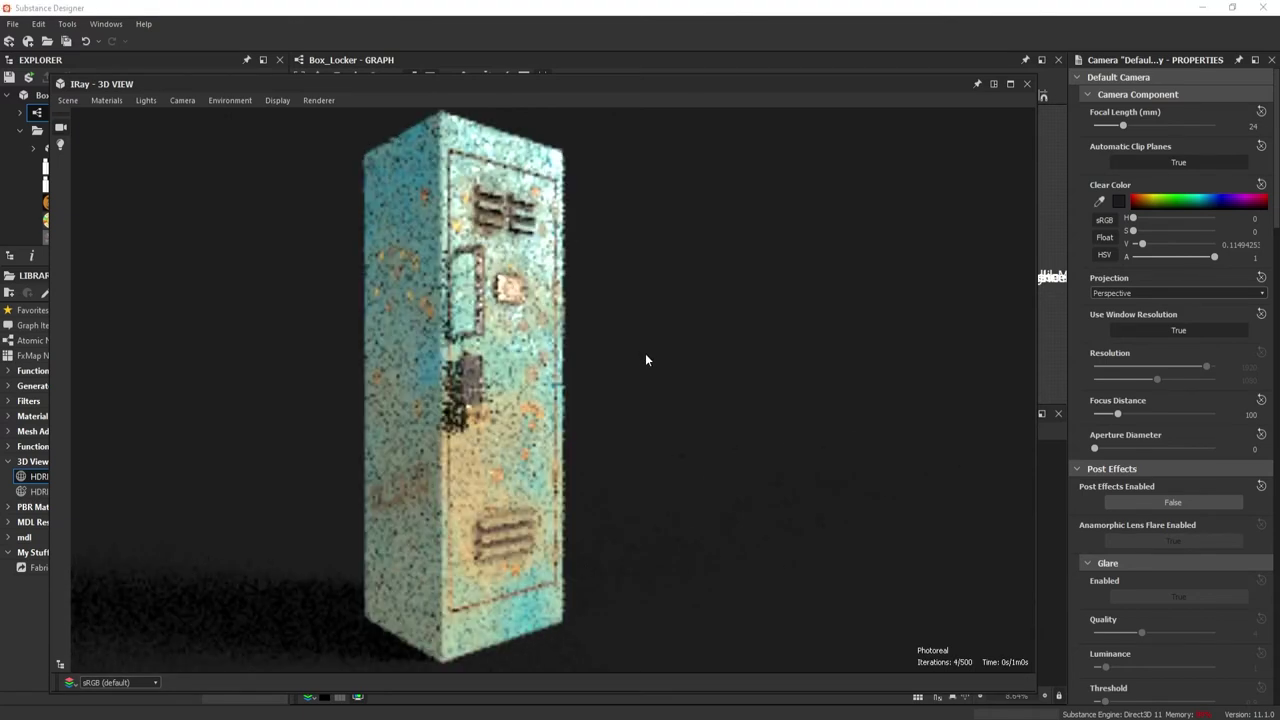
{"action": "scroll", "coordinate": [698, 364], "scroll_direction": "up", "scroll_amount": 1}
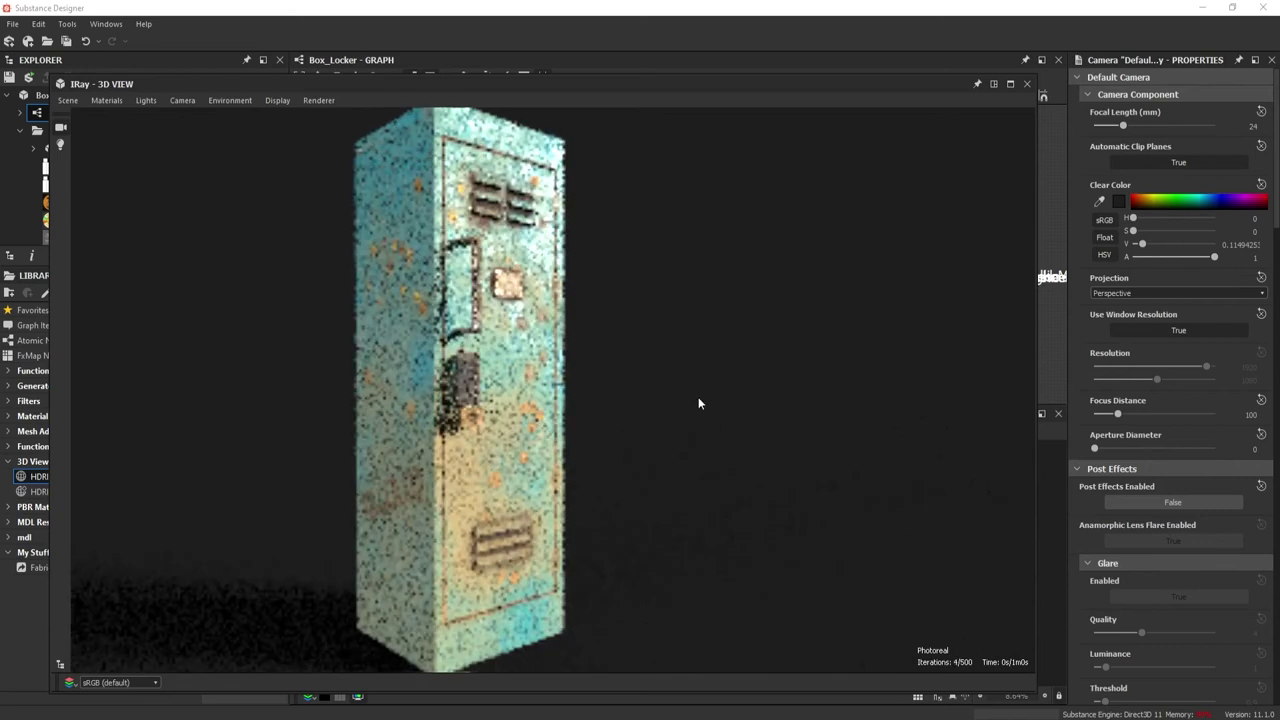
{"action": "scroll", "coordinate": [700, 408], "scroll_direction": "down", "scroll_amount": 2}
{"action": "scroll", "coordinate": [698, 404], "scroll_direction": "up", "scroll_amount": 1}
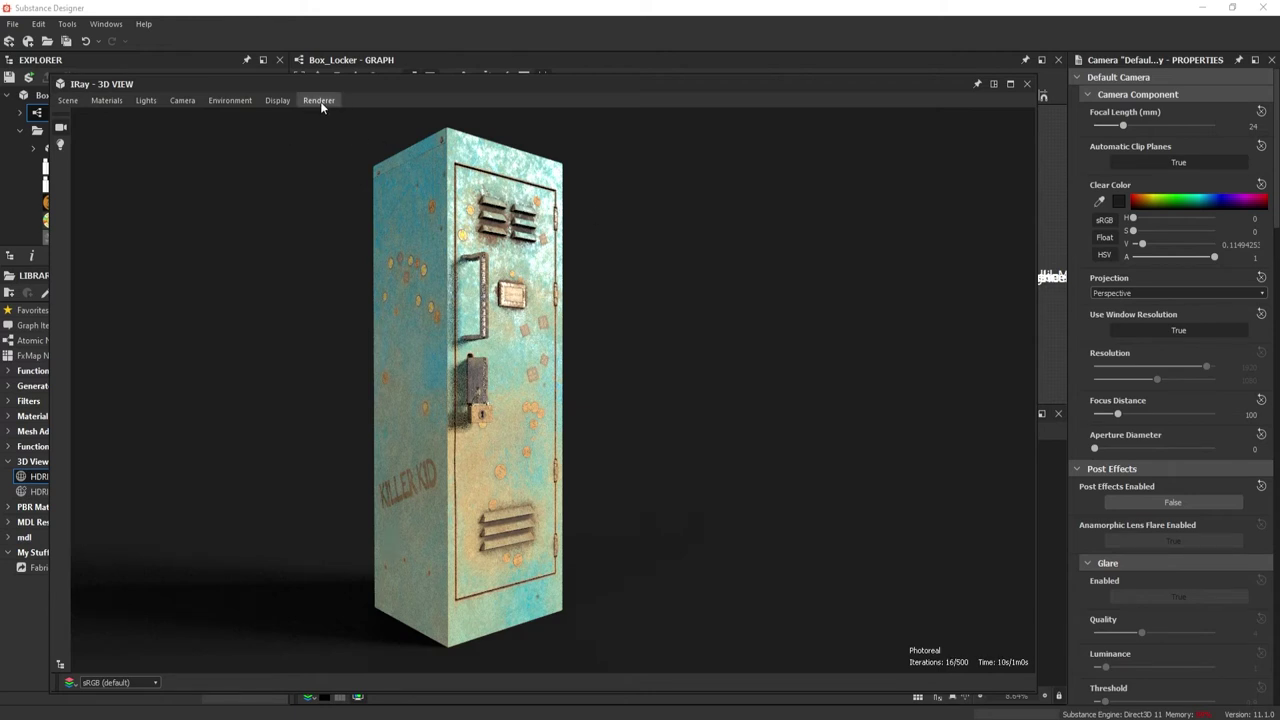
{"action": "left_click", "coordinate": [212, 100]}
{"action": "left_click", "coordinate": [214, 100]}
{"action": "left_click", "coordinate": [219, 99]}
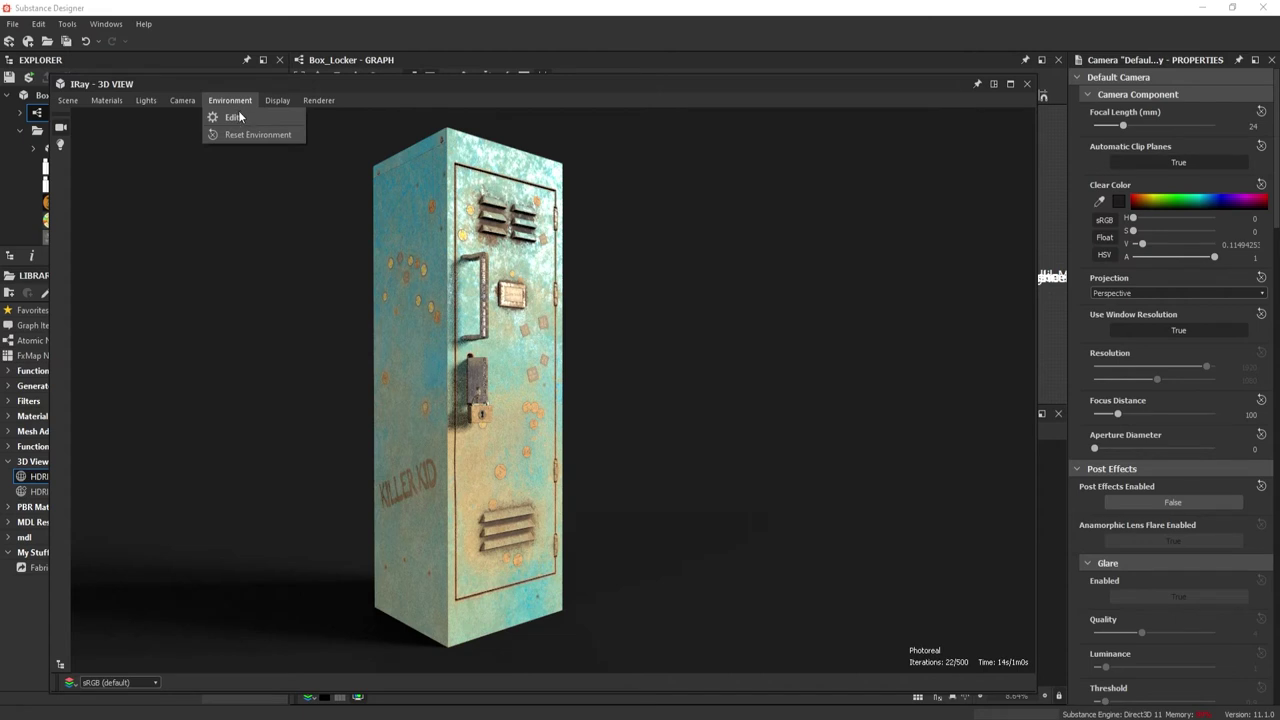
{"action": "left_click", "coordinate": [242, 119]}
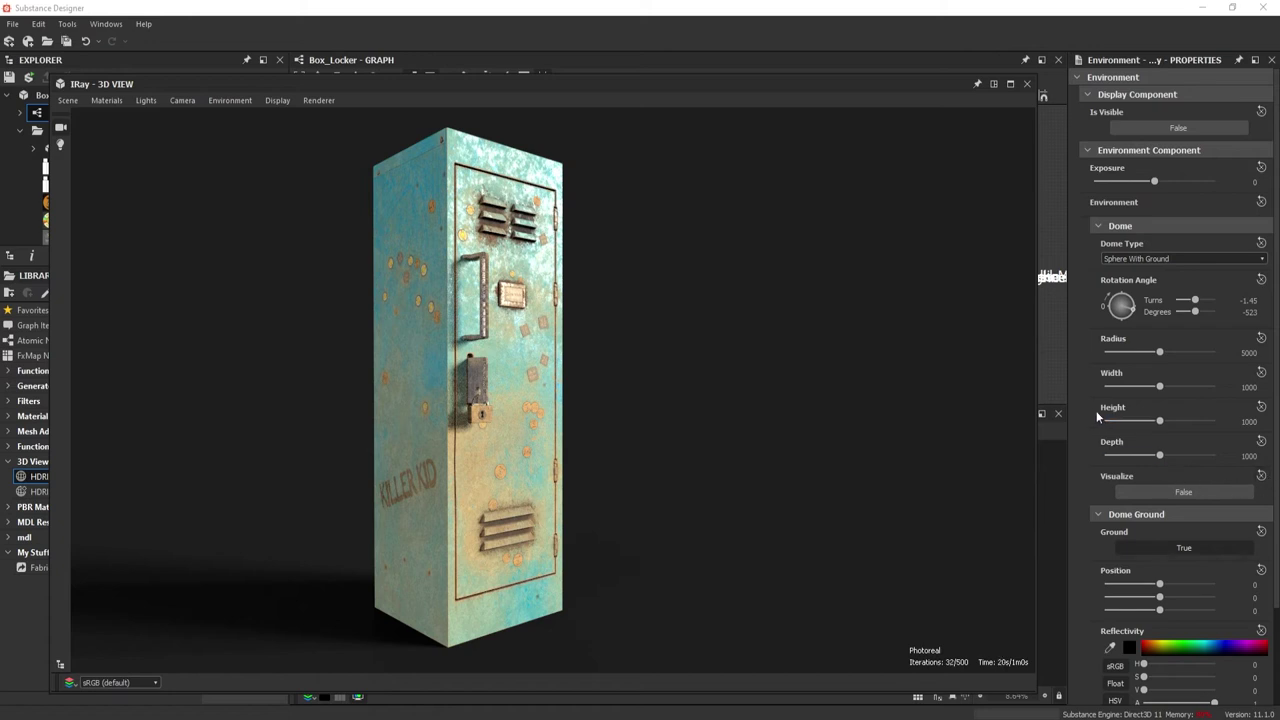
- Set the Dome Ground's Reflectivity color to the dark grey #272727
{"action": "scroll", "coordinate": [1090, 402], "scroll_direction": "down", "scroll_amount": 3}
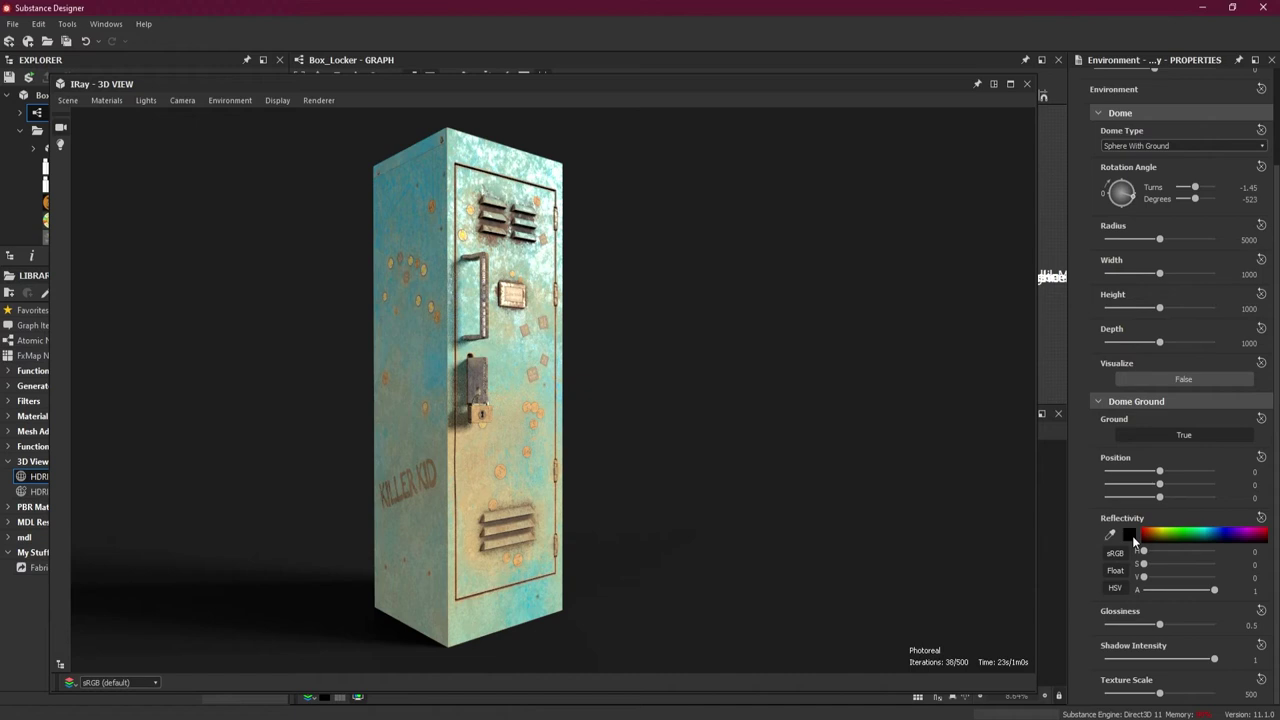
{"action": "left_click", "coordinate": [1131, 536]}
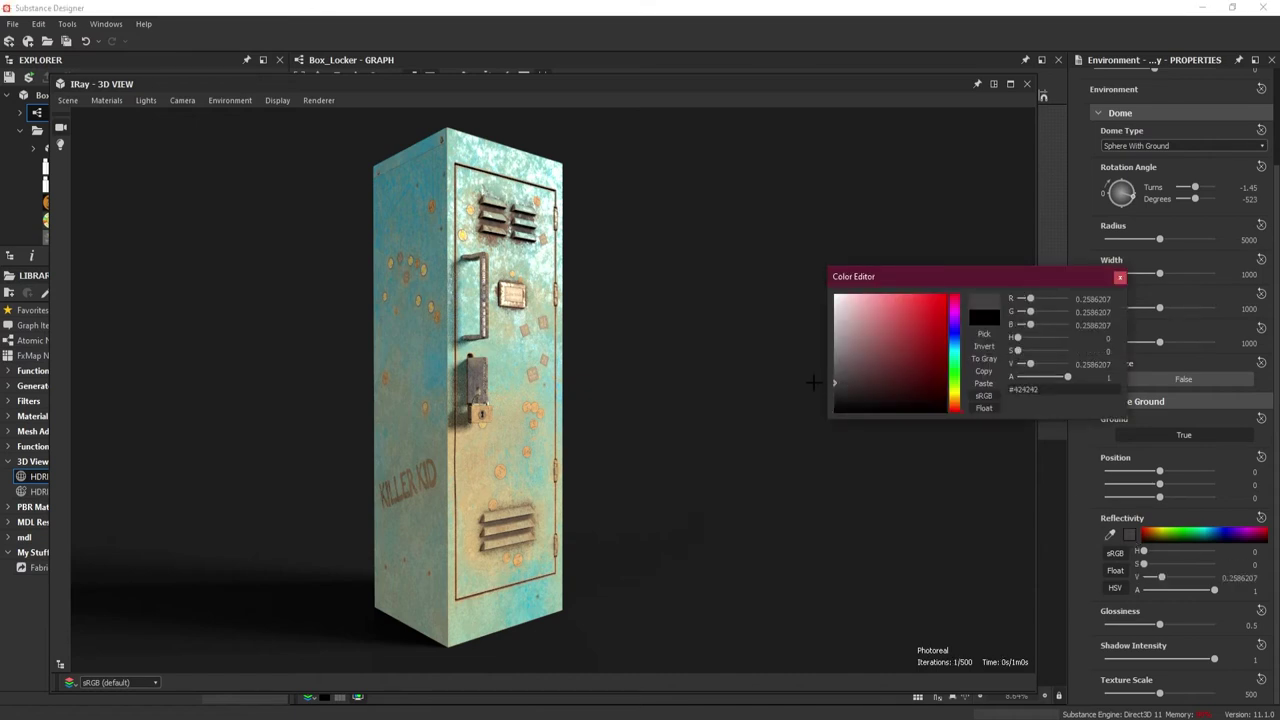
{"action": "left_click", "coordinate": [835, 382]}
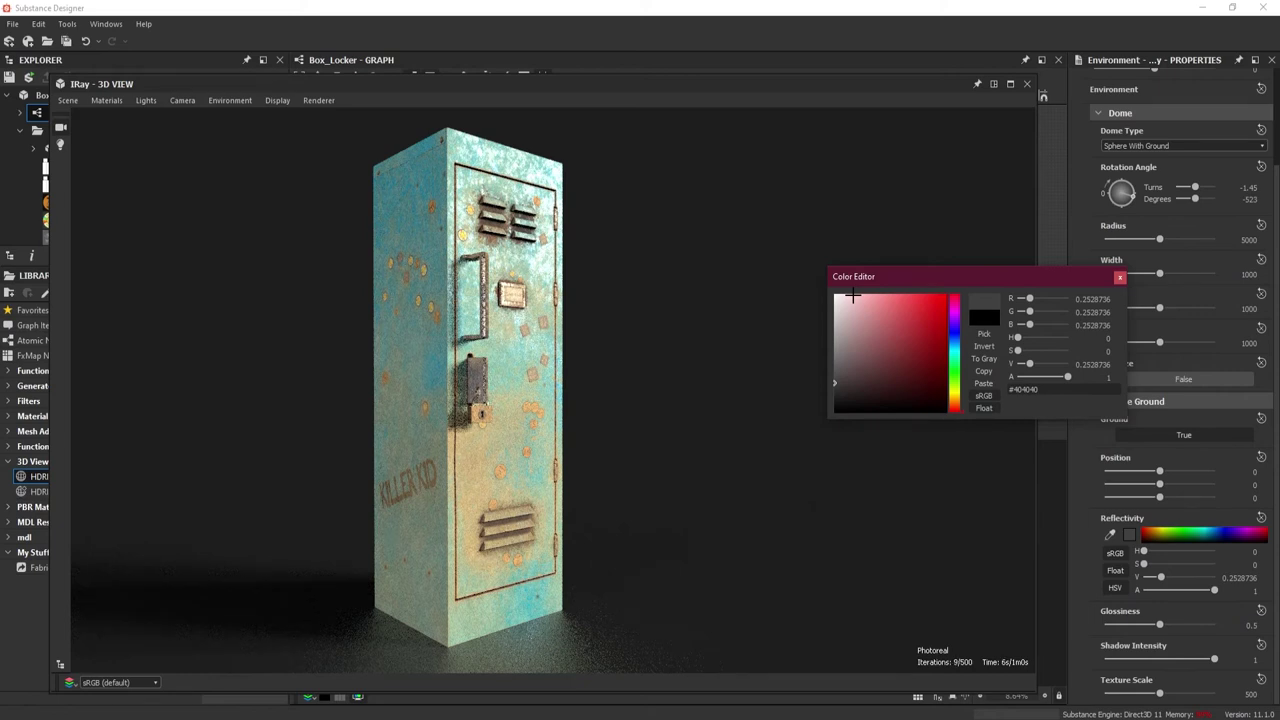
{"action": "left_click", "coordinate": [835, 381]}
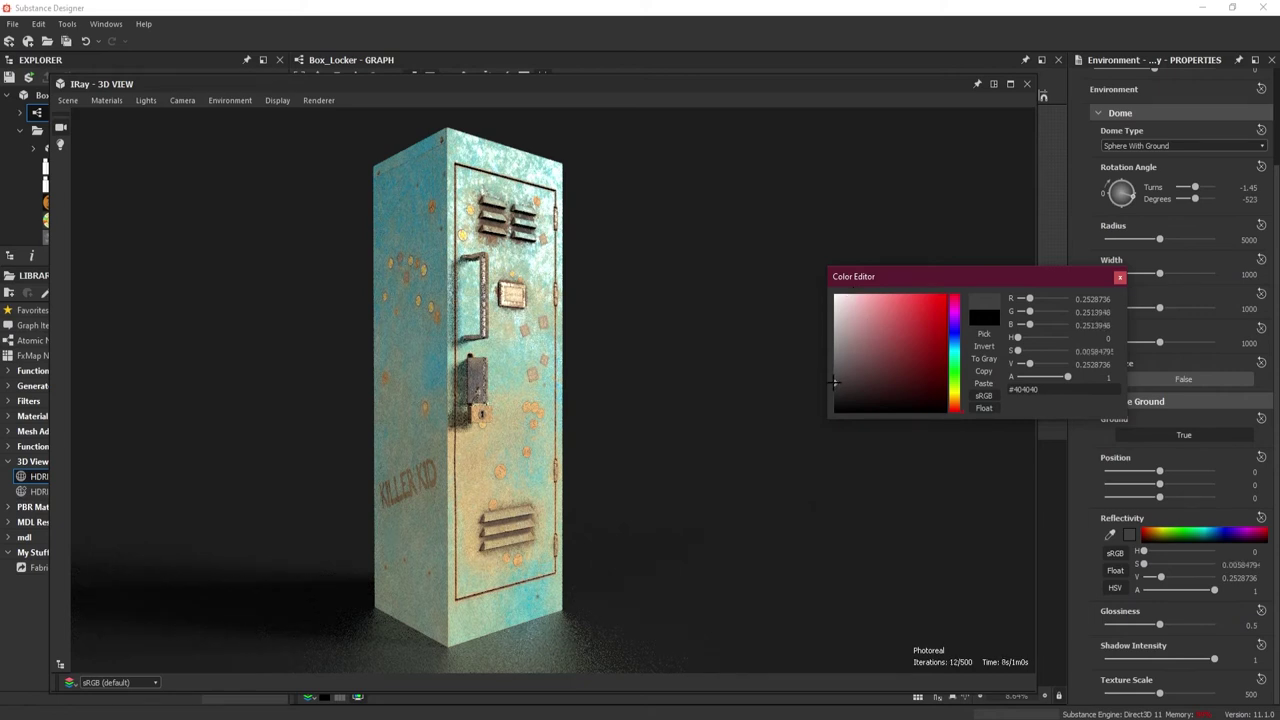
{"action": "left_click", "coordinate": [833, 391]}
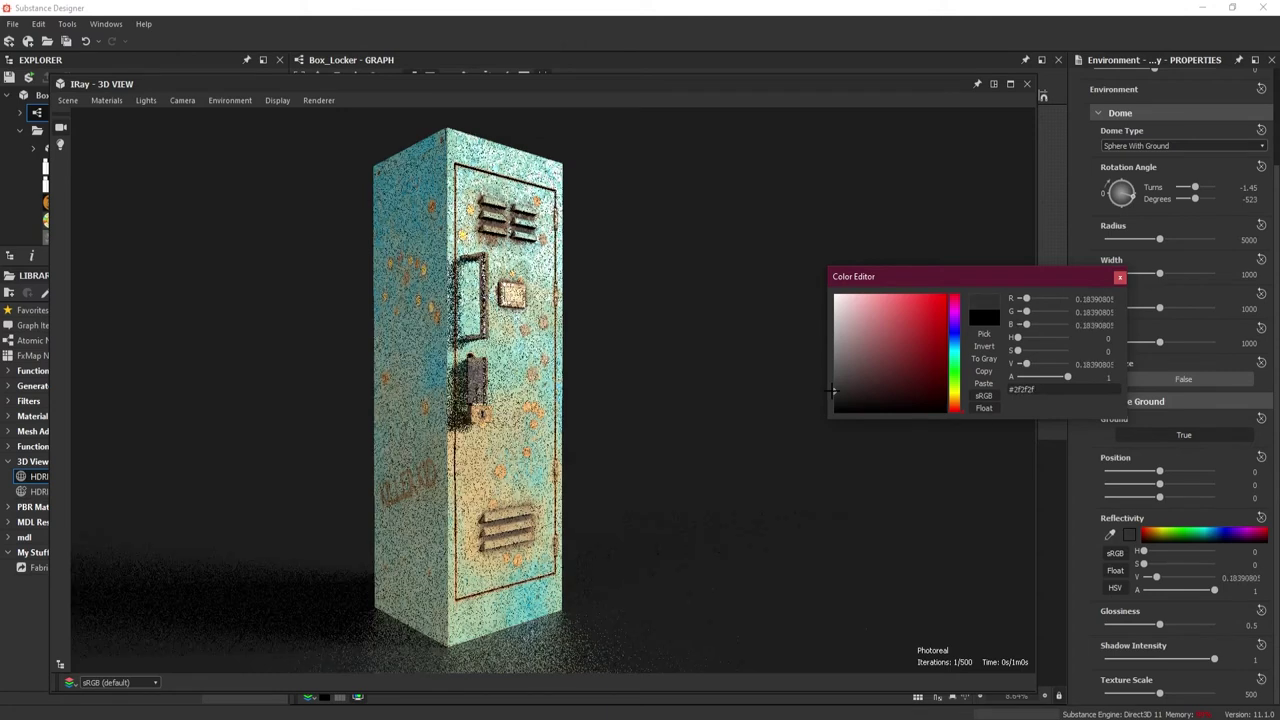
{"action": "left_click", "coordinate": [833, 393]}
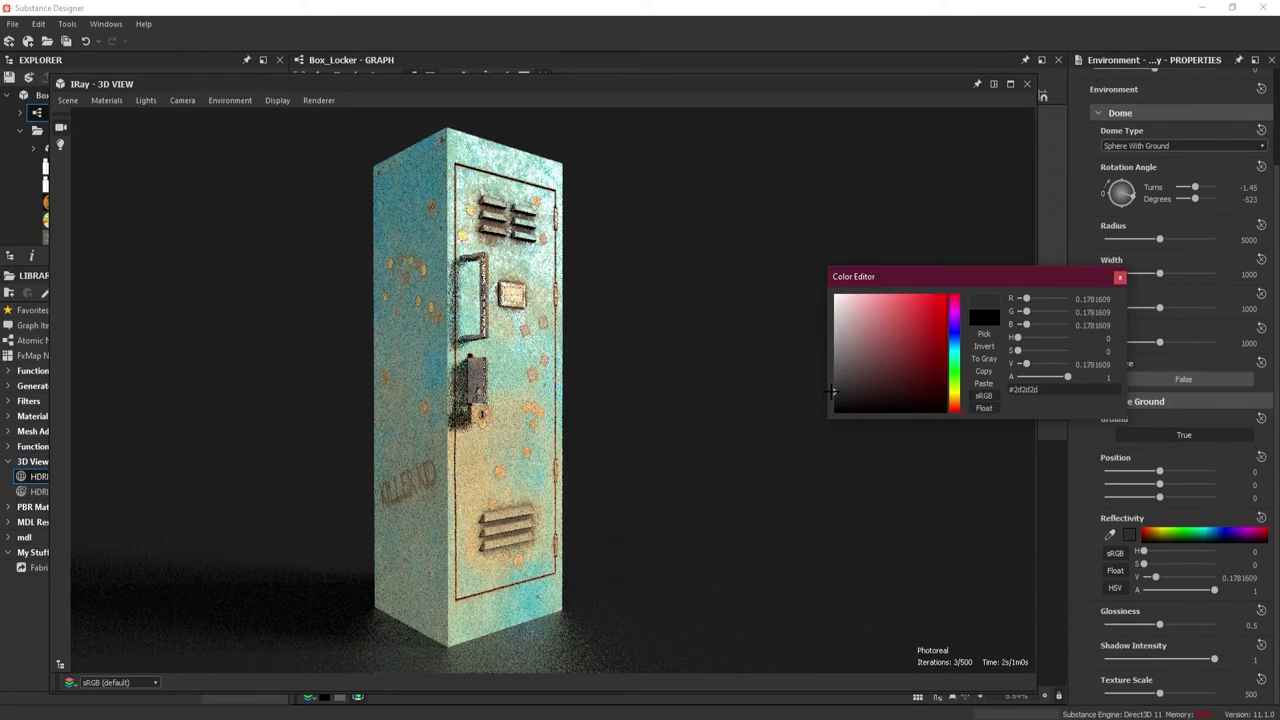
{"action": "left_click", "coordinate": [832, 392]}
{"action": "left_click", "coordinate": [831, 397]}
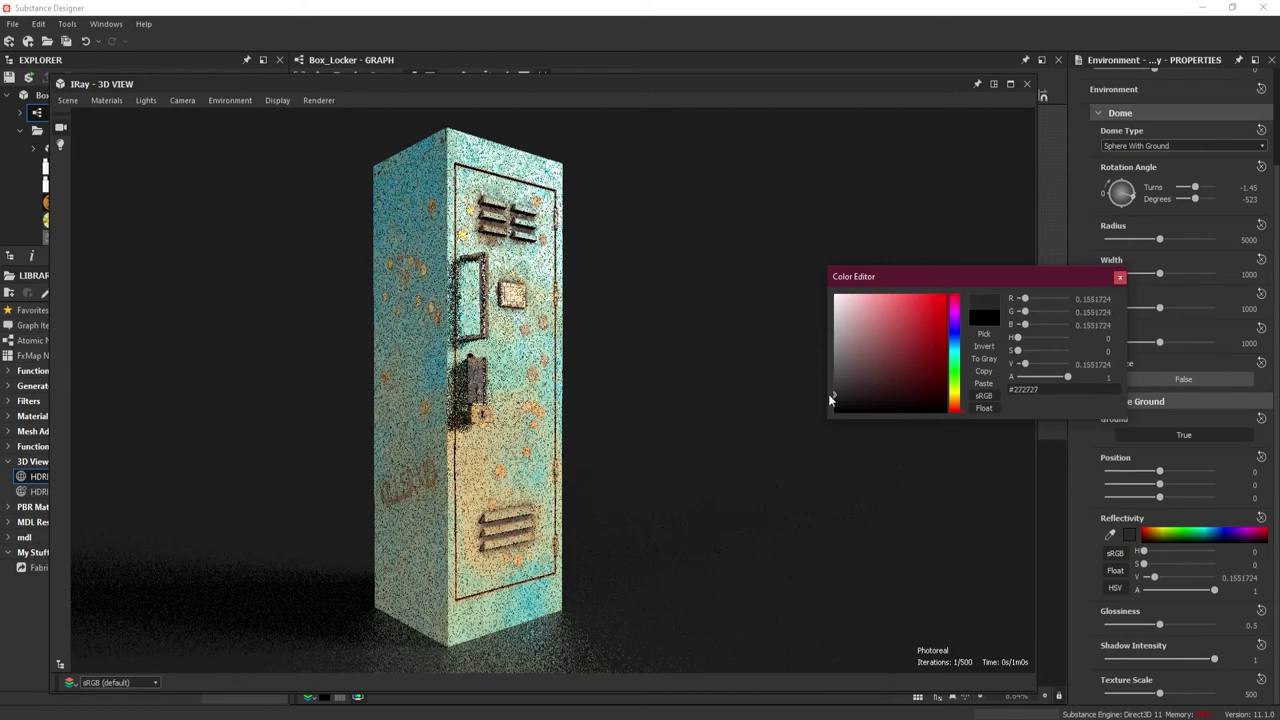
{"action": "left_click", "coordinate": [1119, 277]}
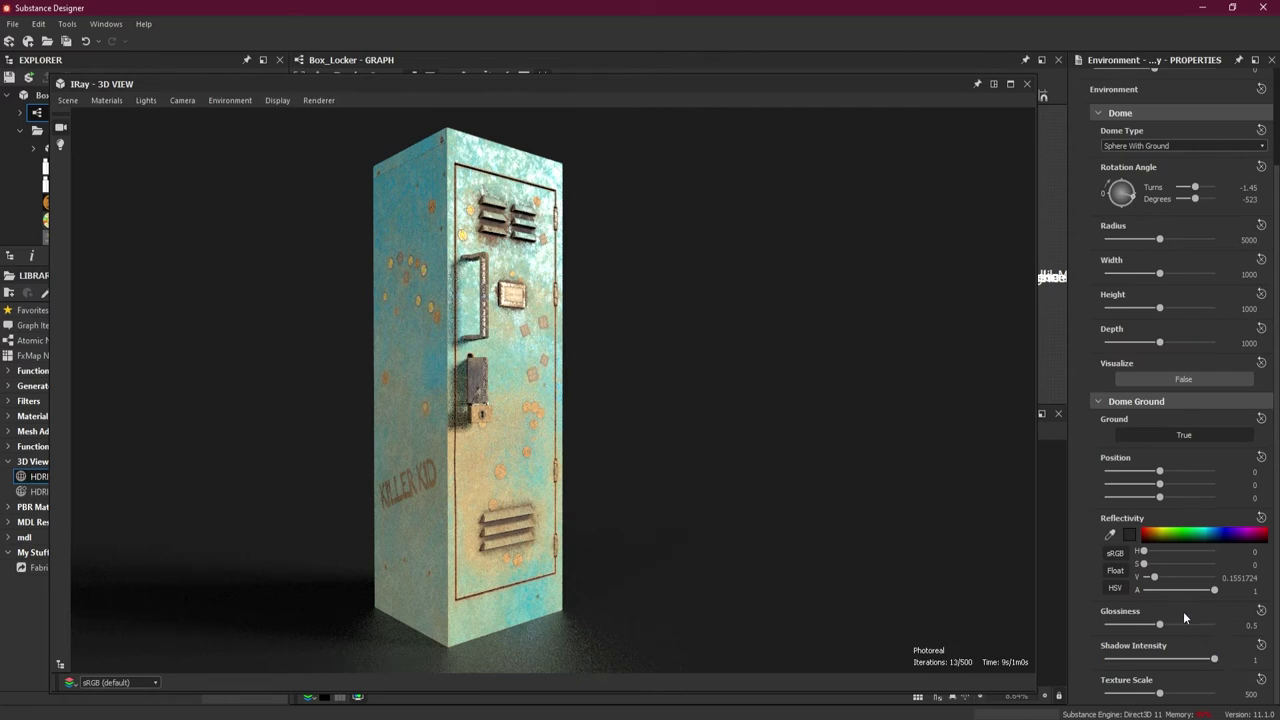
- Set the Dome Ground's Glossiness to 0.31 and open the Iray renderer's properties
{"action": "scroll", "coordinate": [1090, 603], "scroll_direction": "up", "scroll_amount": 1}
{"action": "scroll", "coordinate": [1083, 603], "scroll_direction": "up", "scroll_amount": 2}
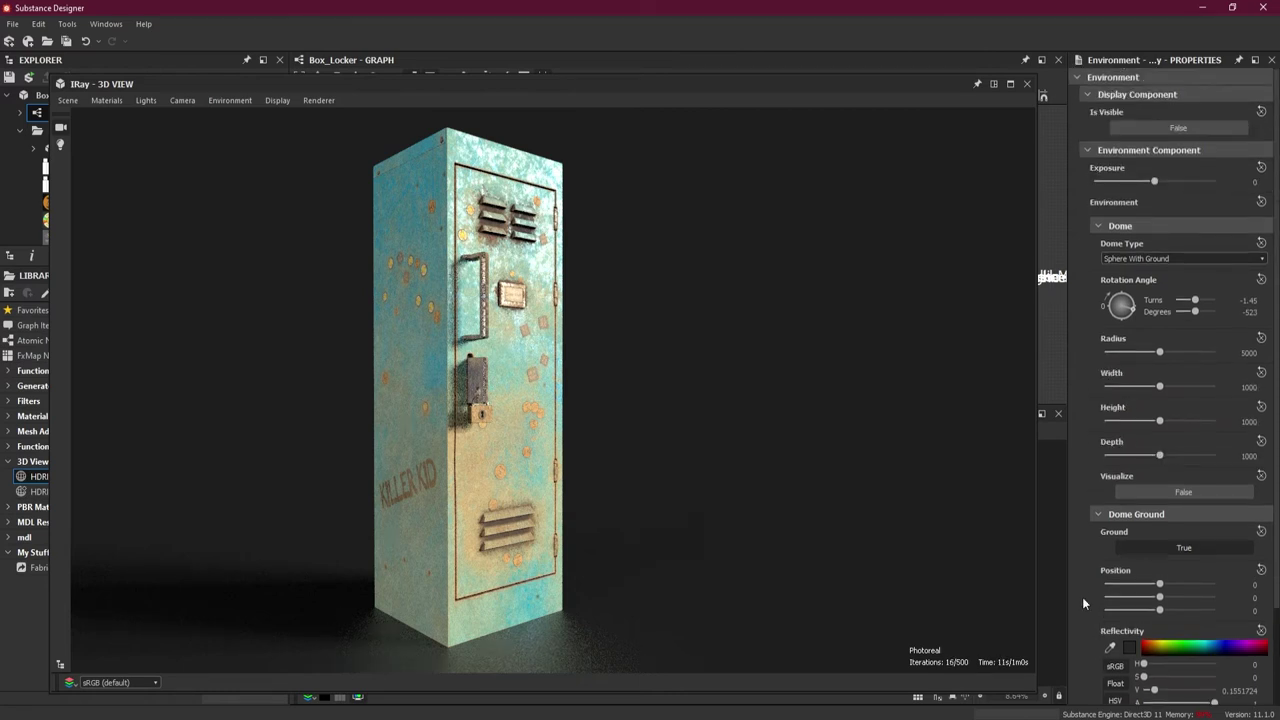
{"action": "scroll", "coordinate": [1083, 603], "scroll_direction": "down", "scroll_amount": 3}
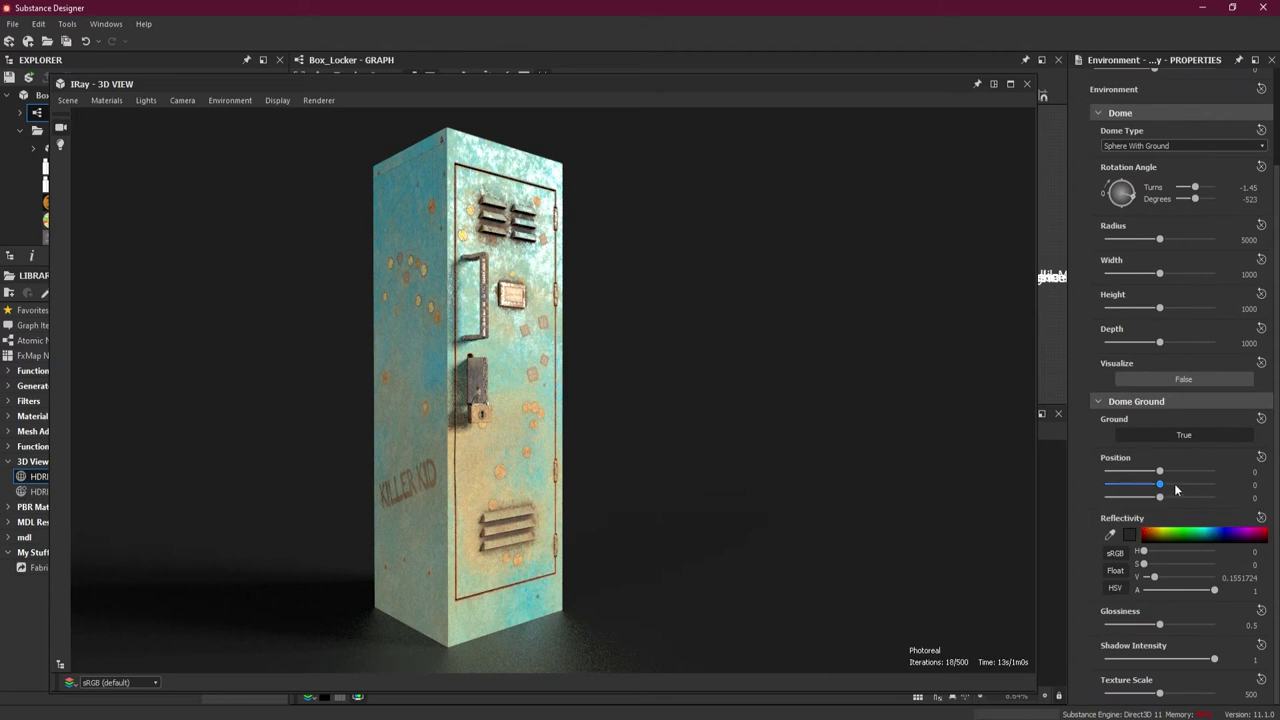
{"action": "left_click_drag", "start_coordinate": [1160, 625], "coordinate": [1138, 626]}
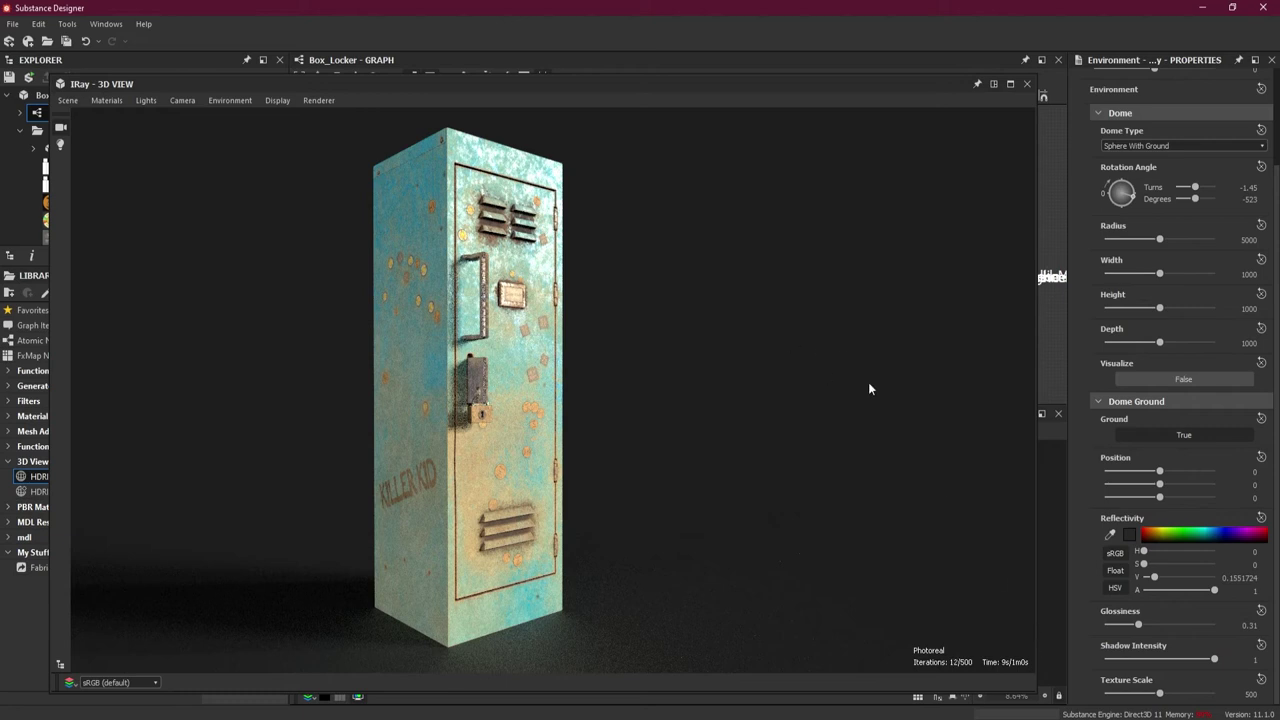
{"action": "left_click", "coordinate": [319, 100]}
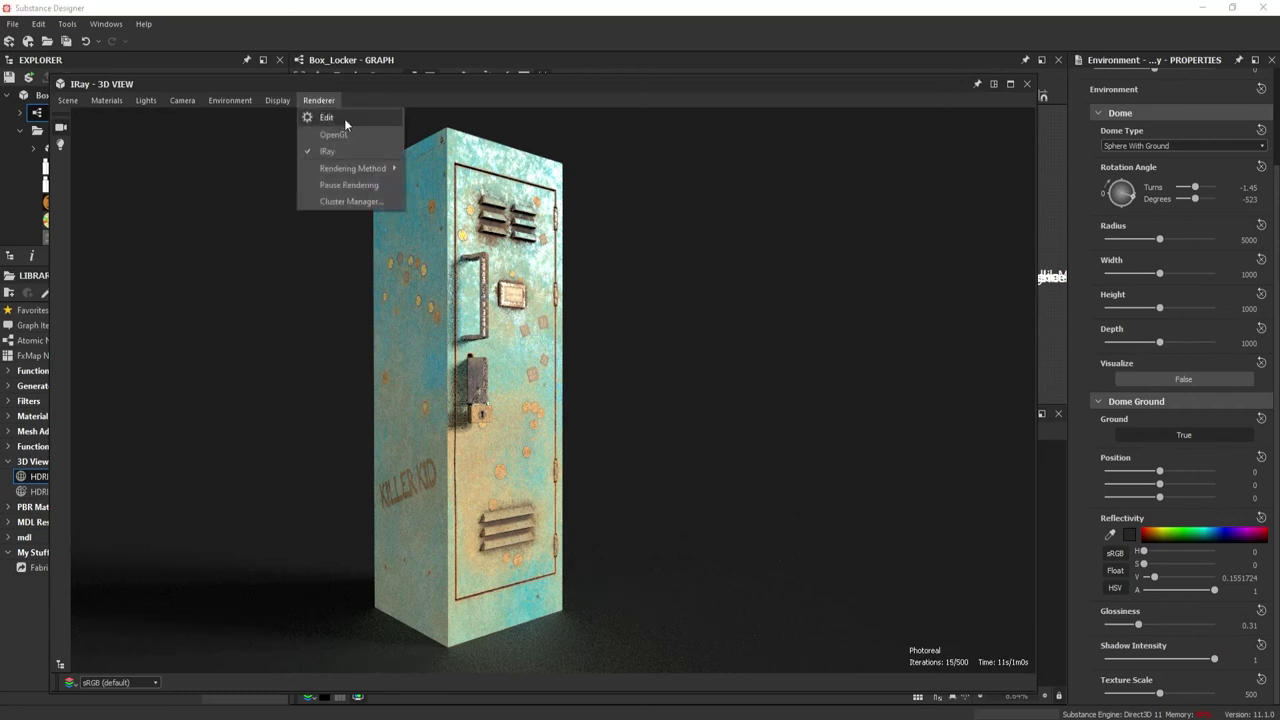
{"action": "left_click", "coordinate": [357, 119]}
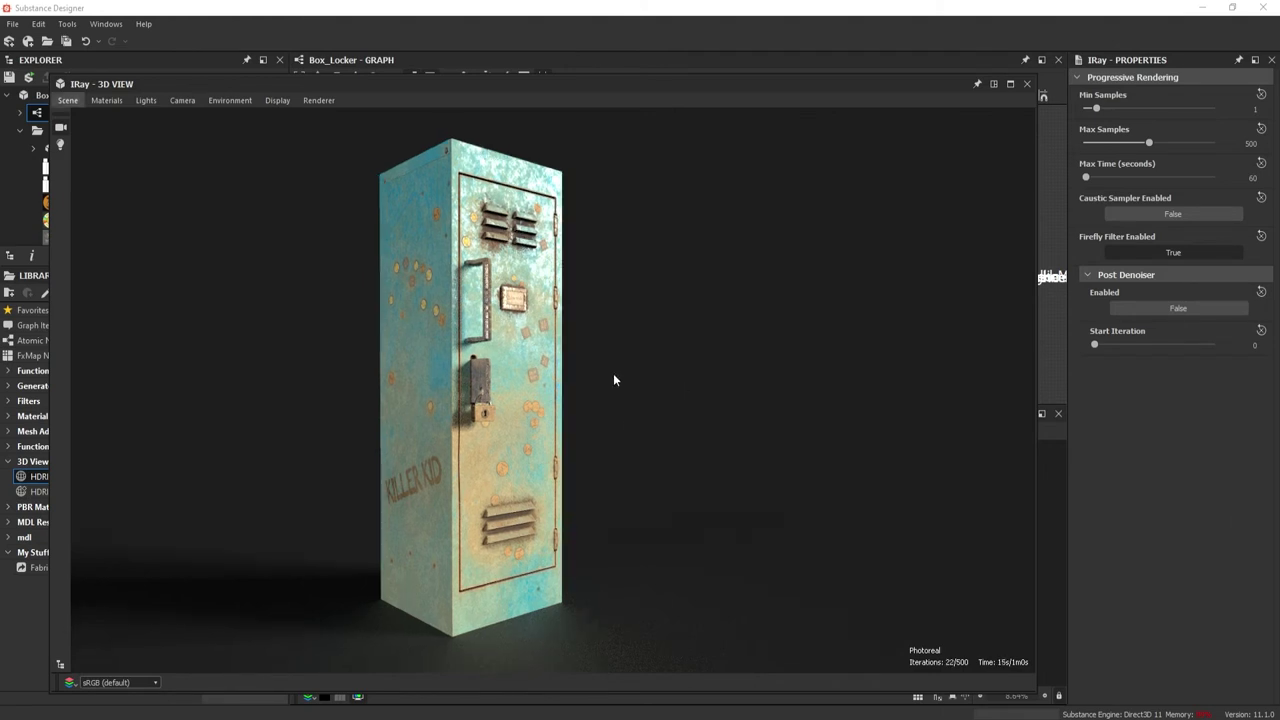
- Set the default camera's Aperture Diameter to 1.66 and place its focus point on the locker door's handle
{"action": "left_click", "coordinate": [180, 100]}
{"action": "left_click", "coordinate": [209, 118]}
{"action": "left_click", "coordinate": [683, 354]}
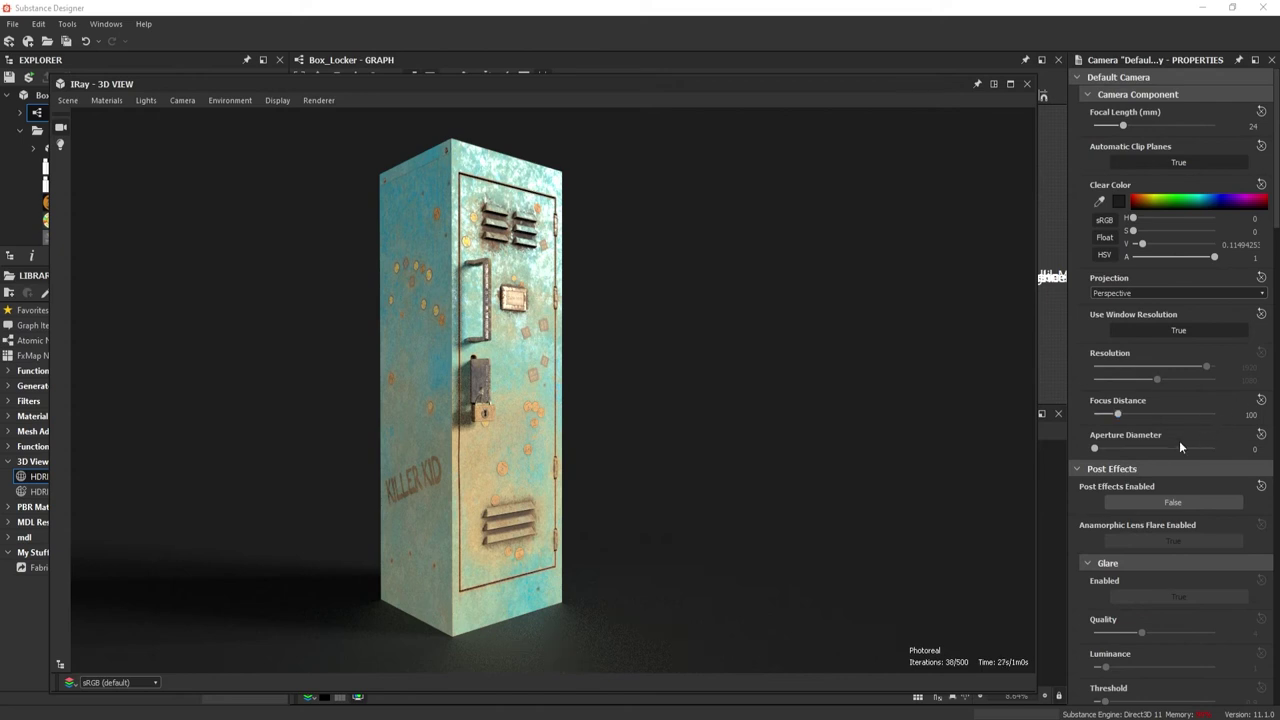
{"action": "left_click", "coordinate": [1254, 449]}
{"action": "left_click", "coordinate": [1097, 449]}
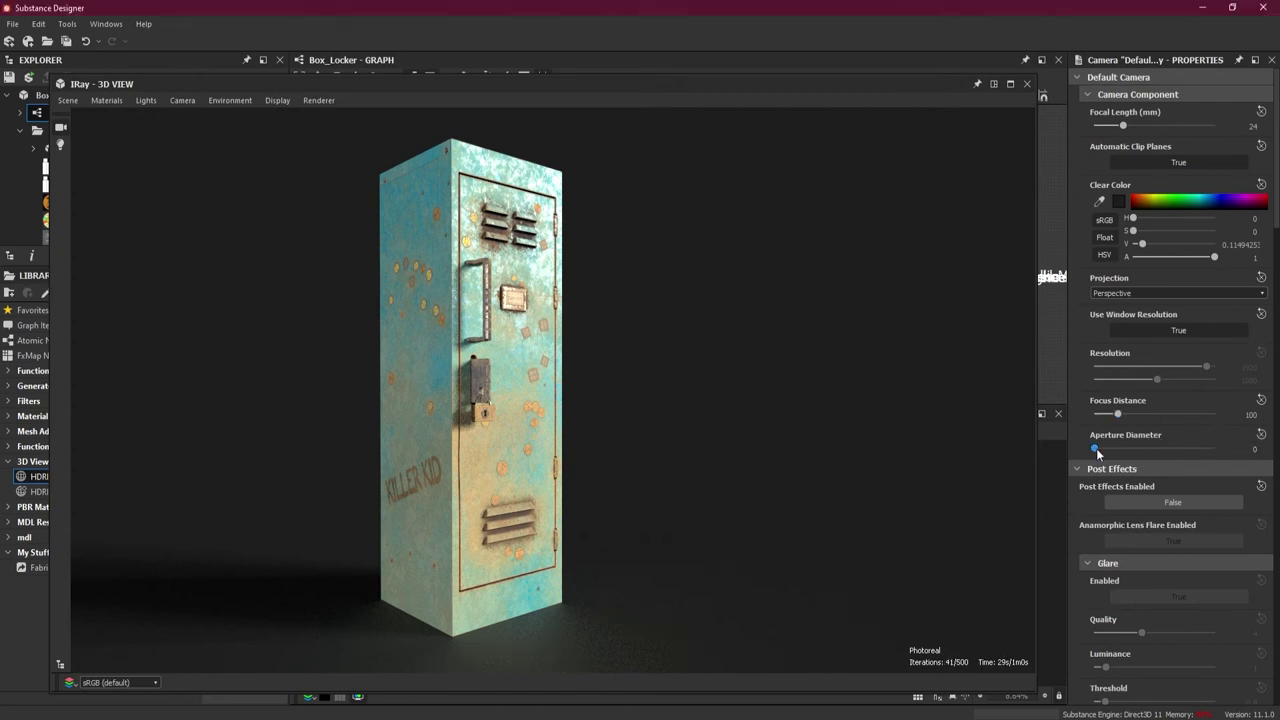
{"action": "mouse_move", "coordinate": [1105, 449]}
{"action": "left_mouse_down"}
{"action": "mouse_move", "coordinate": [1125, 447]}
{"action": "mouse_move", "coordinate": [1112, 449]}
{"action": "left_mouse_up"}
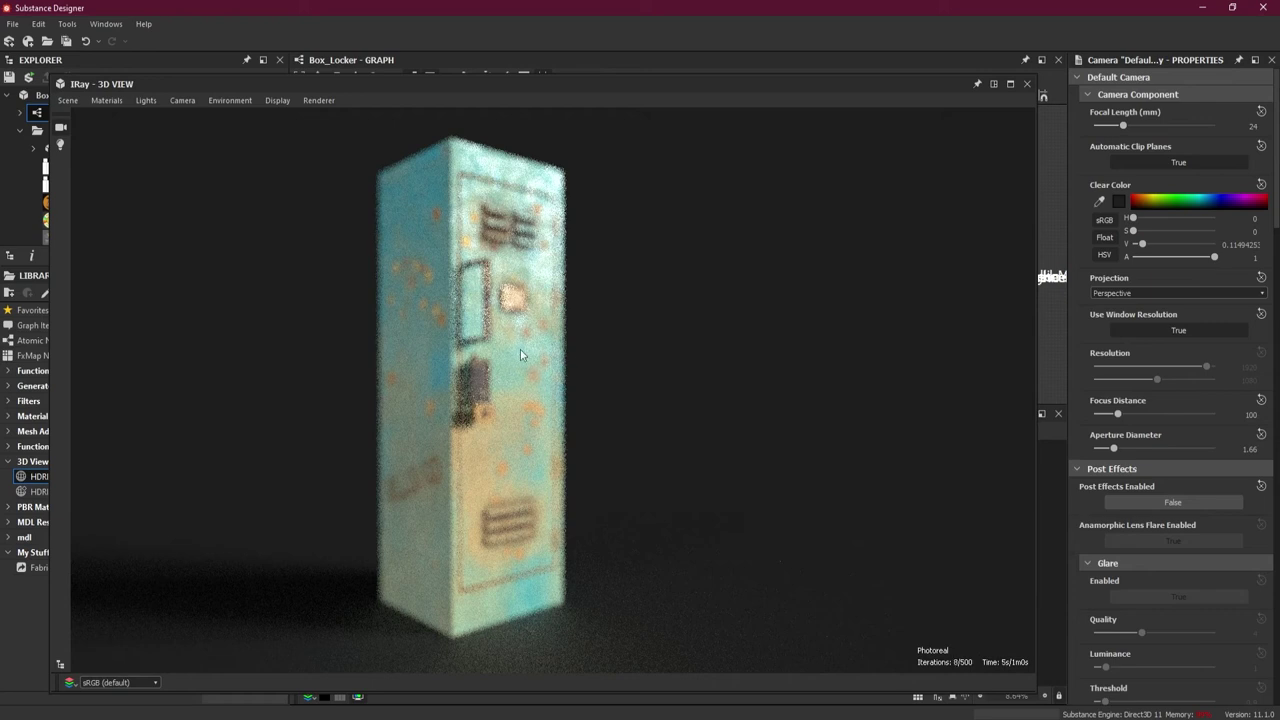
{"action": "middle_click", "coordinate": [485, 298], "text": "ctrl"}
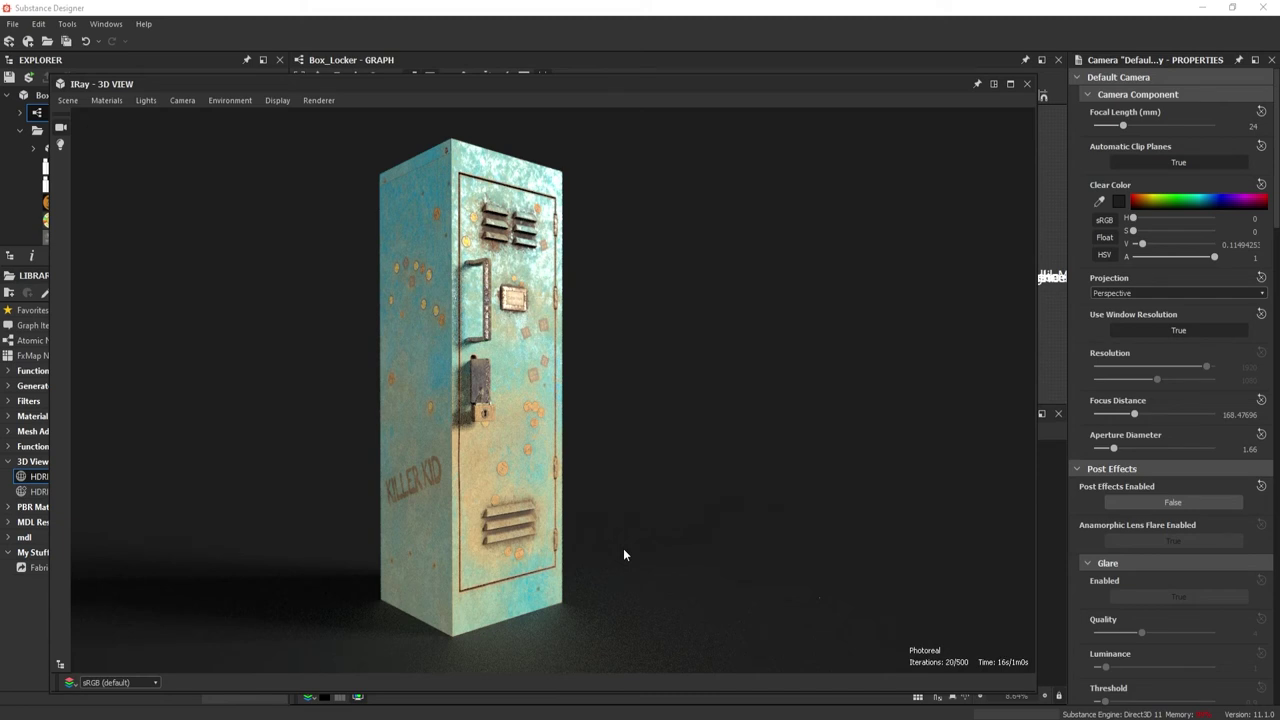
- Compose an angled close-up of the locker's upper door, showing the vents, name plate, handle and side panel
{"action": "left_click_drag", "start_coordinate": [697, 428], "coordinate": [570, 414]}
{"action": "right_click_drag", "start_coordinate": [544, 386], "coordinate": [593, 351]}
{"action": "left_click_drag", "start_coordinate": [579, 351], "coordinate": [578, 326]}
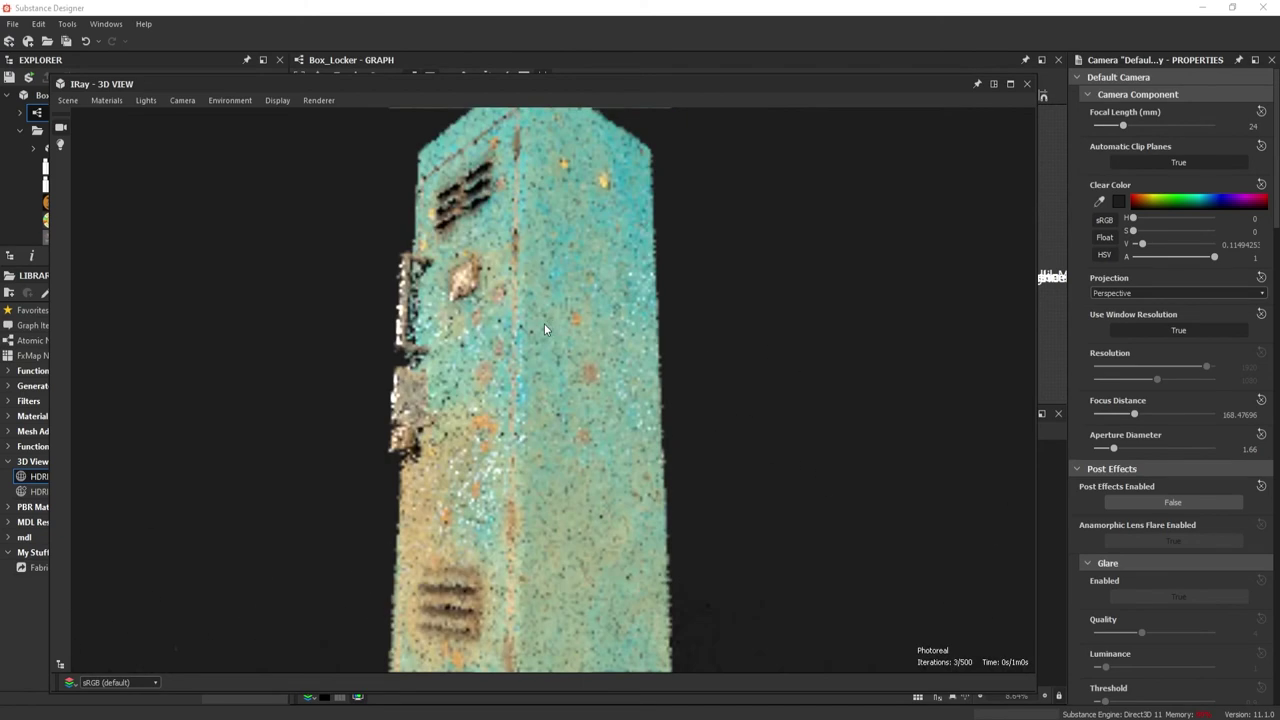
{"action": "right_click_drag", "start_coordinate": [489, 189], "coordinate": [510, 316]}
{"action": "left_click_drag", "start_coordinate": [512, 324], "coordinate": [449, 440]}
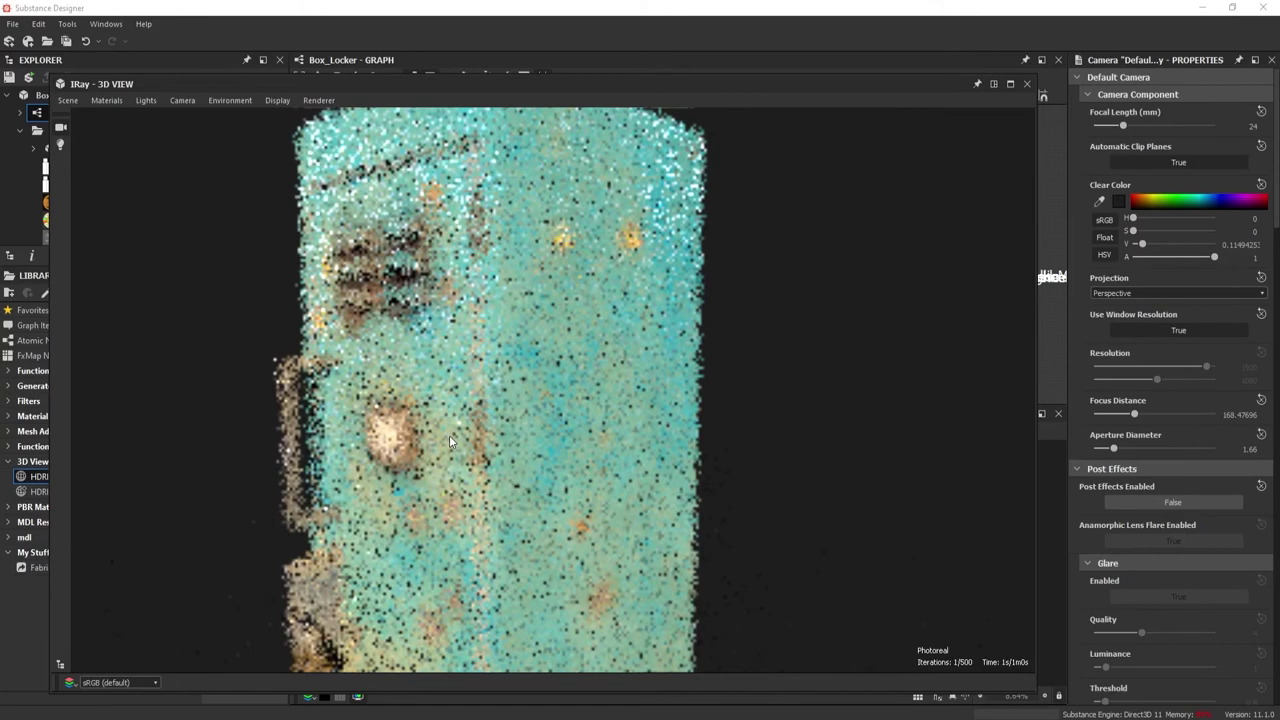
{"action": "scroll", "coordinate": [431, 277], "scroll_direction": "up", "scroll_amount": 2}
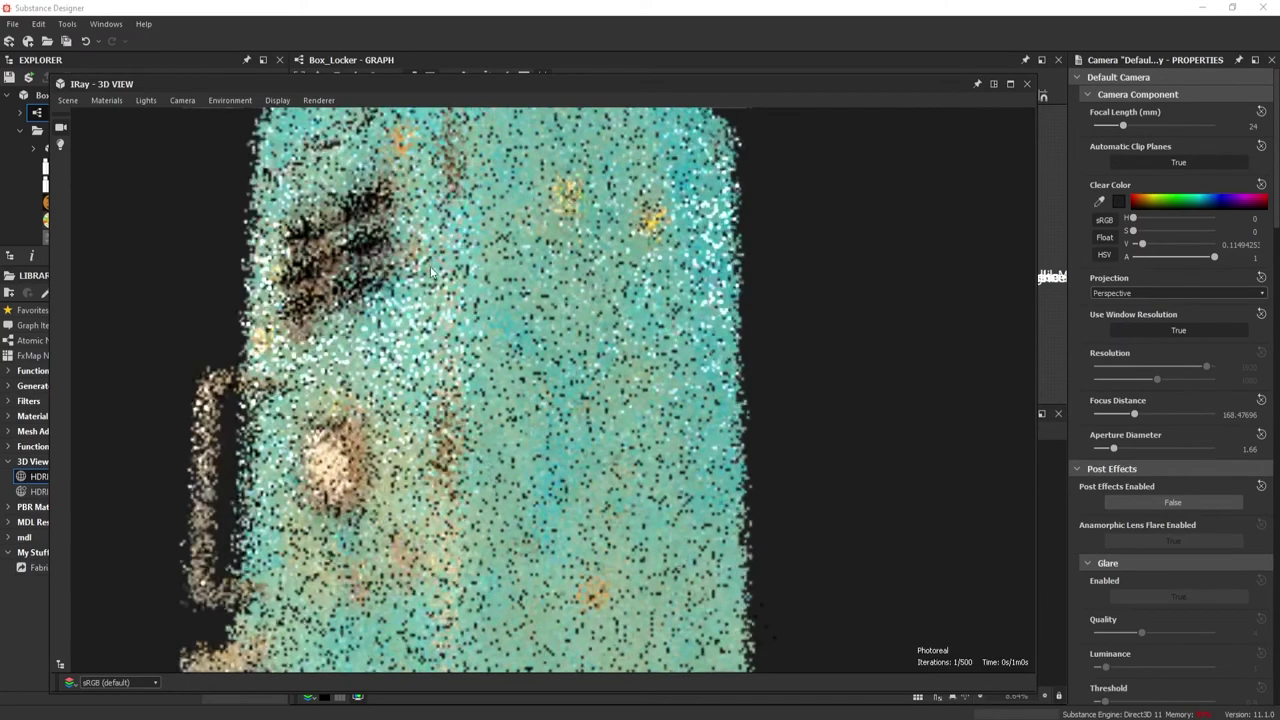
{"action": "scroll", "coordinate": [433, 276], "scroll_direction": "up", "scroll_amount": 2}
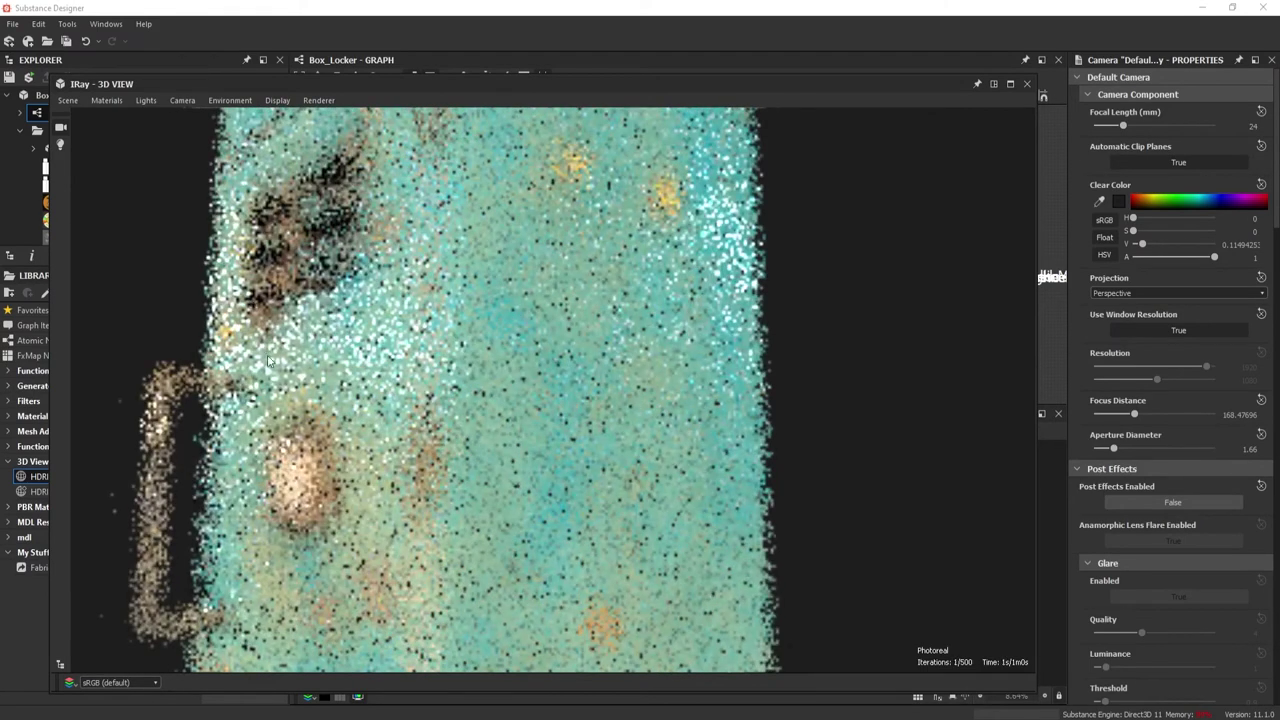
{"action": "scroll", "coordinate": [267, 355], "scroll_direction": "up", "scroll_amount": 1}
{"action": "scroll", "coordinate": [296, 370], "scroll_direction": "up", "scroll_amount": 1}
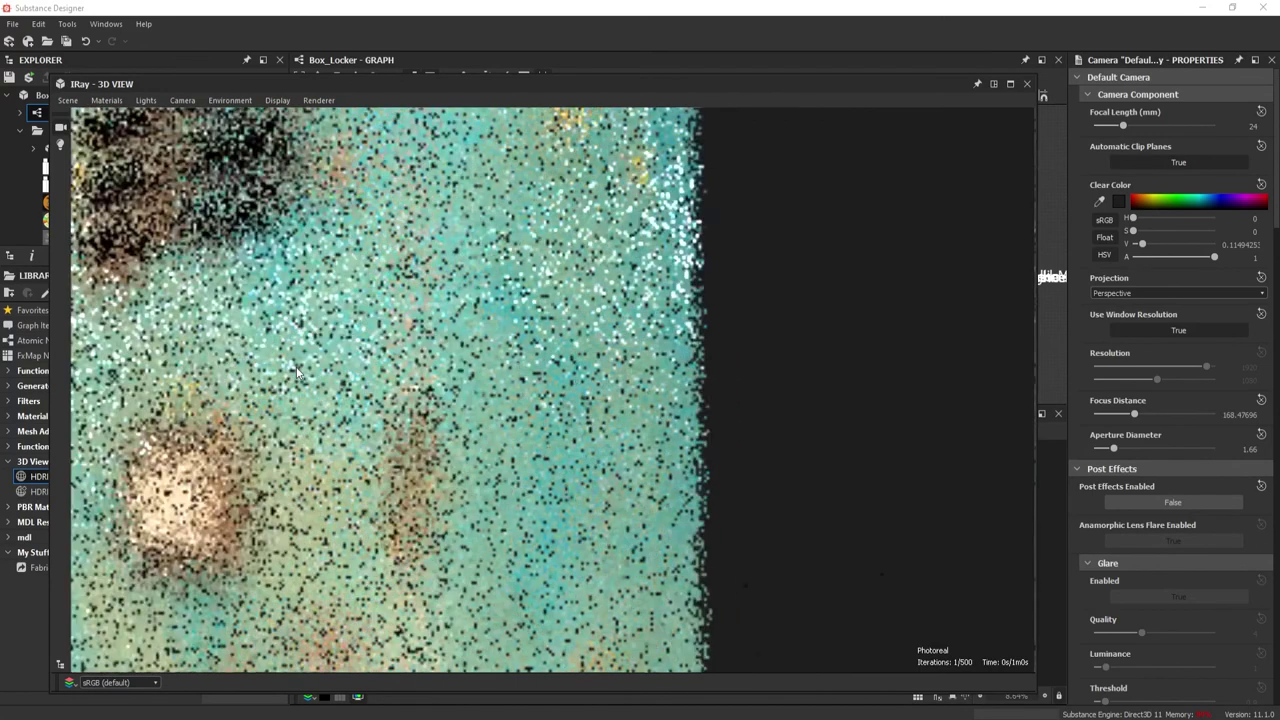
{"action": "middle_click_drag", "start_coordinate": [370, 349], "coordinate": [383, 346]}
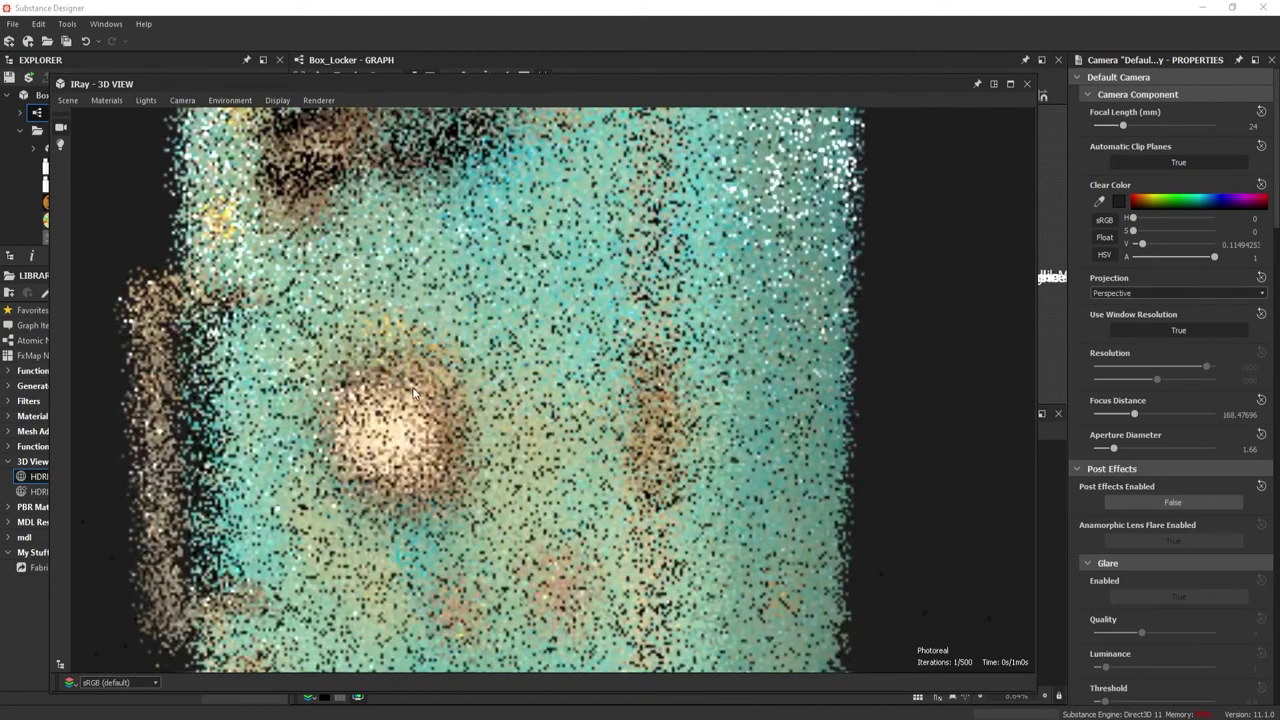
{"action": "scroll", "coordinate": [413, 393], "scroll_direction": "down", "scroll_amount": 1}
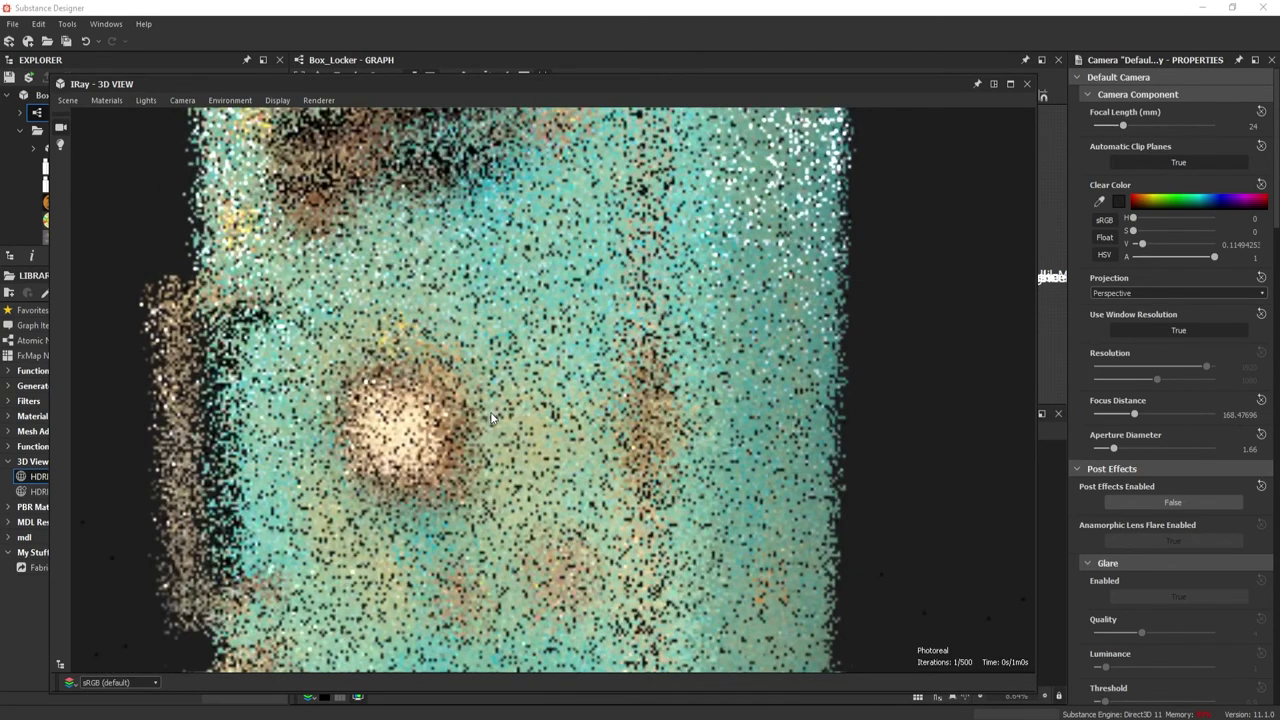
{"action": "middle_click_drag", "start_coordinate": [490, 410], "coordinate": [491, 414]}
{"action": "left_click_drag", "start_coordinate": [378, 476], "coordinate": [371, 463]}
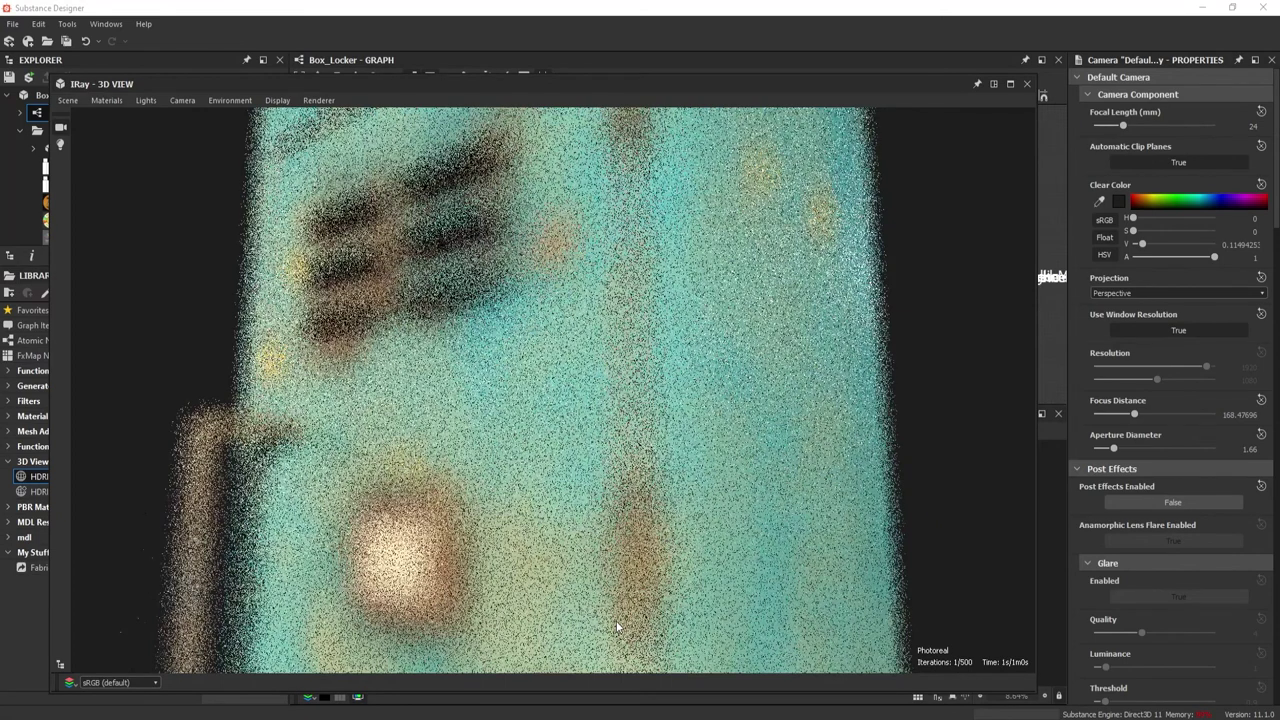
- Focus the camera on the door's name plate and set the Aperture Diameter to 0.77
{"action": "middle_click", "coordinate": [400, 555], "text": "ctrl"}
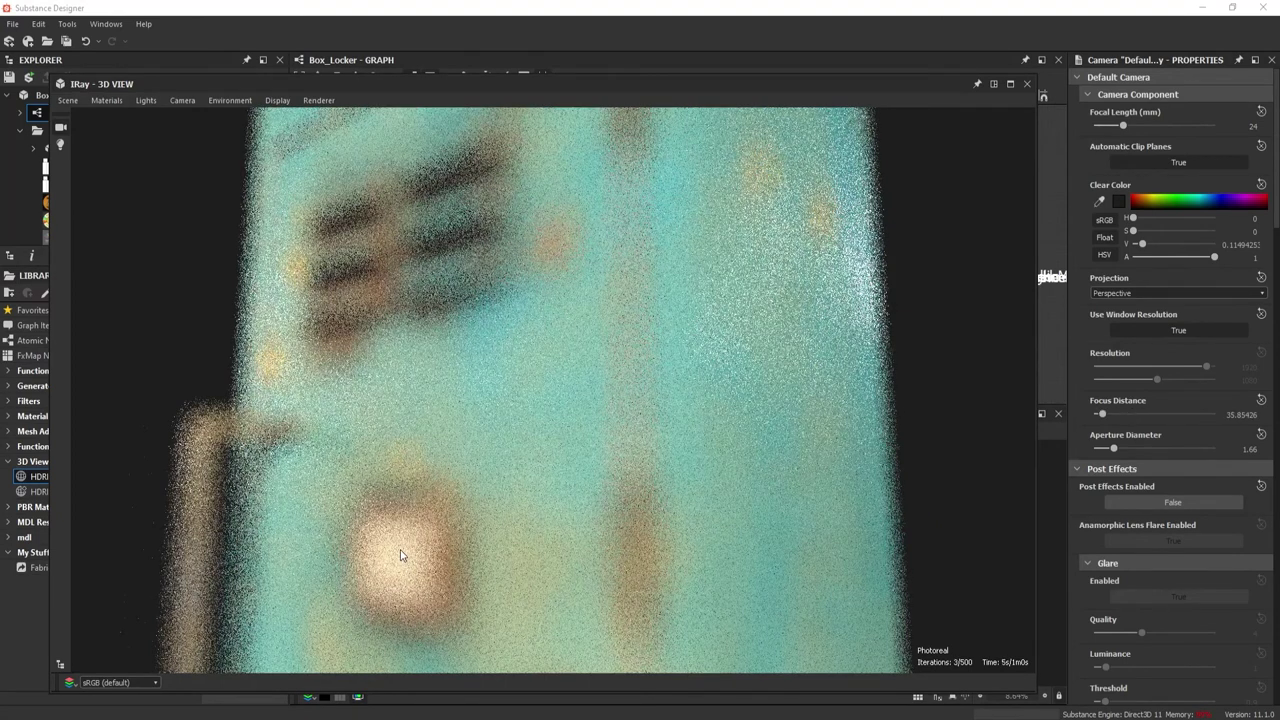
{"action": "left_click", "coordinate": [400, 555]}
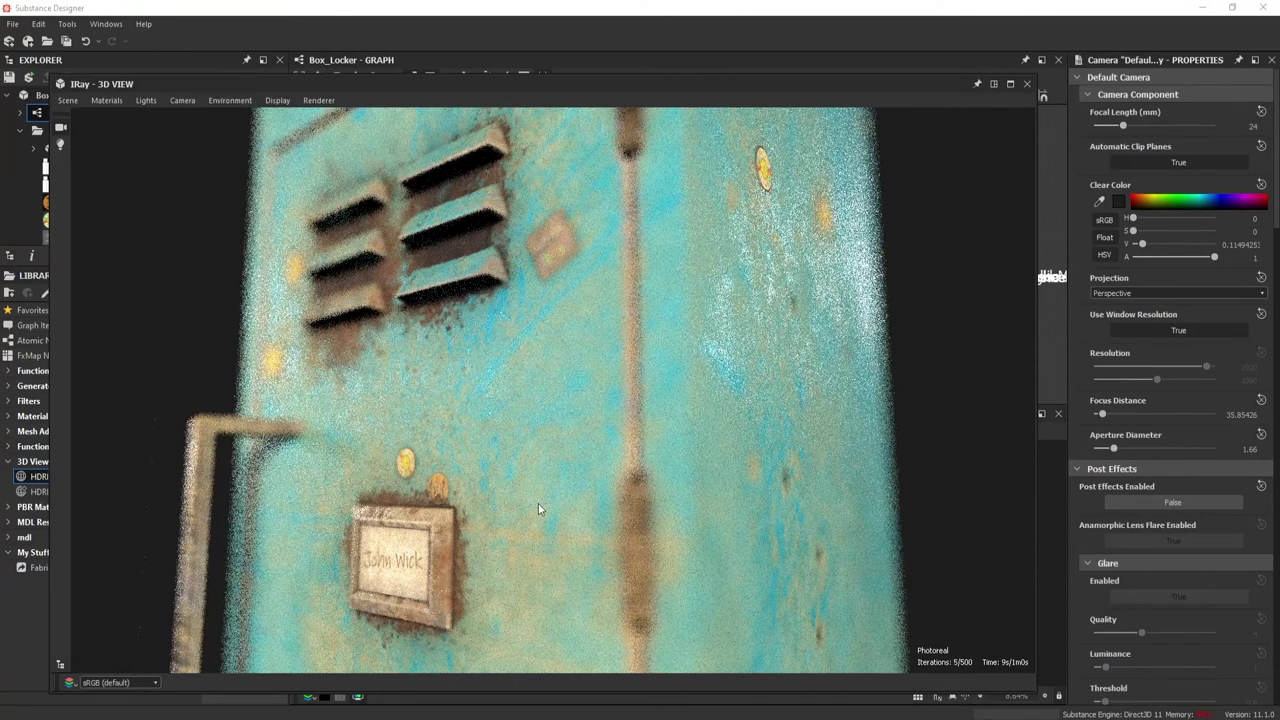
{"action": "left_click", "coordinate": [1112, 448]}
{"action": "left_click_drag", "start_coordinate": [1109, 450], "coordinate": [1104, 449]}
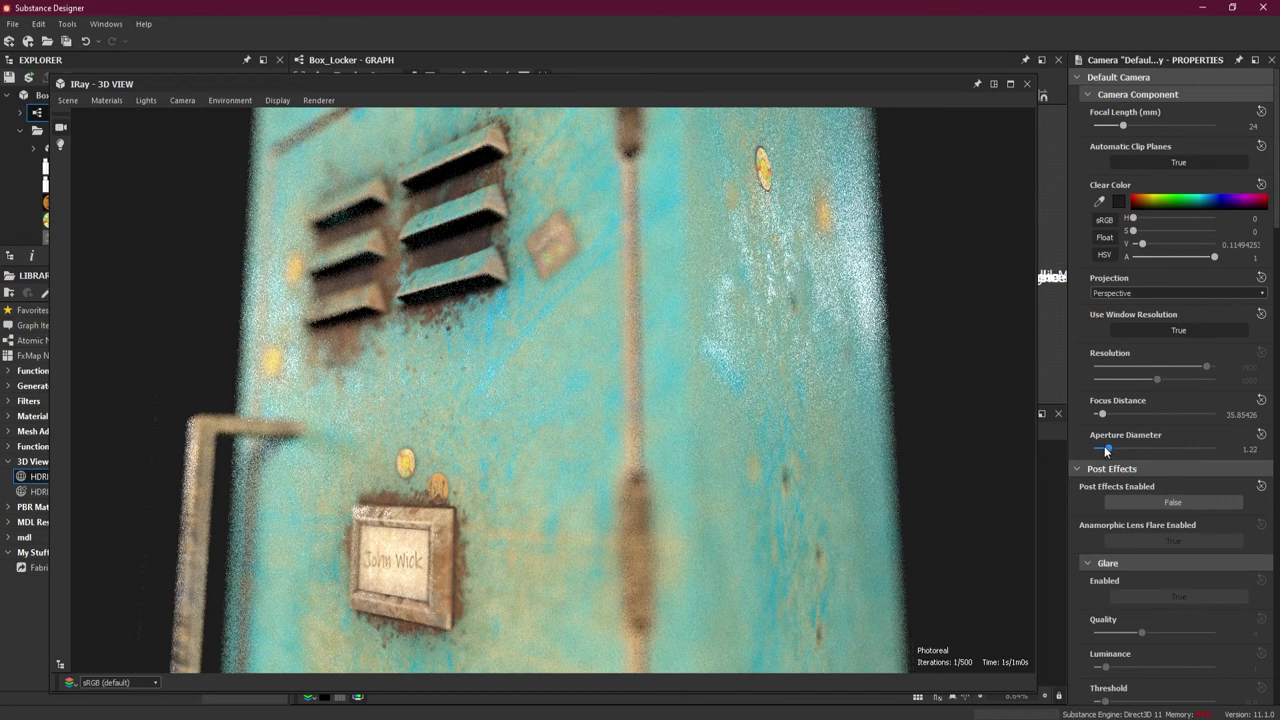
{"action": "key", "text": "Left"}
{"action": "key", "text": "Left"}
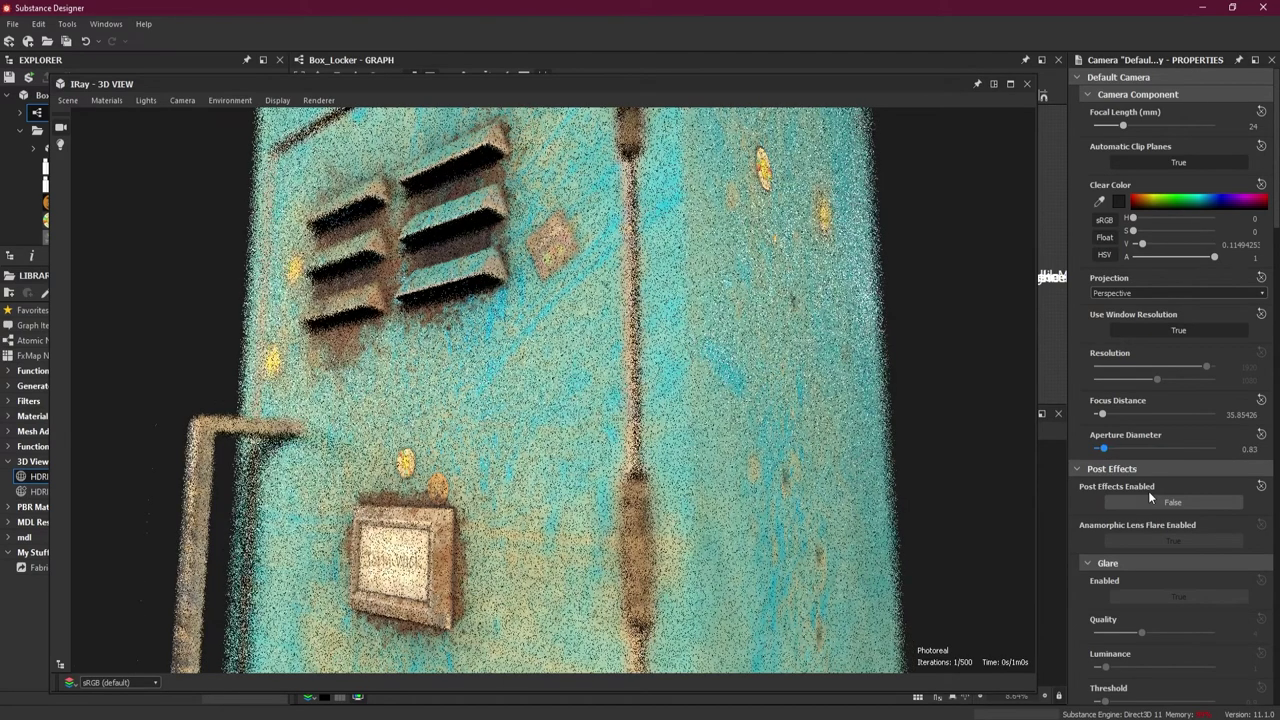
{"action": "key", "text": "Left"}
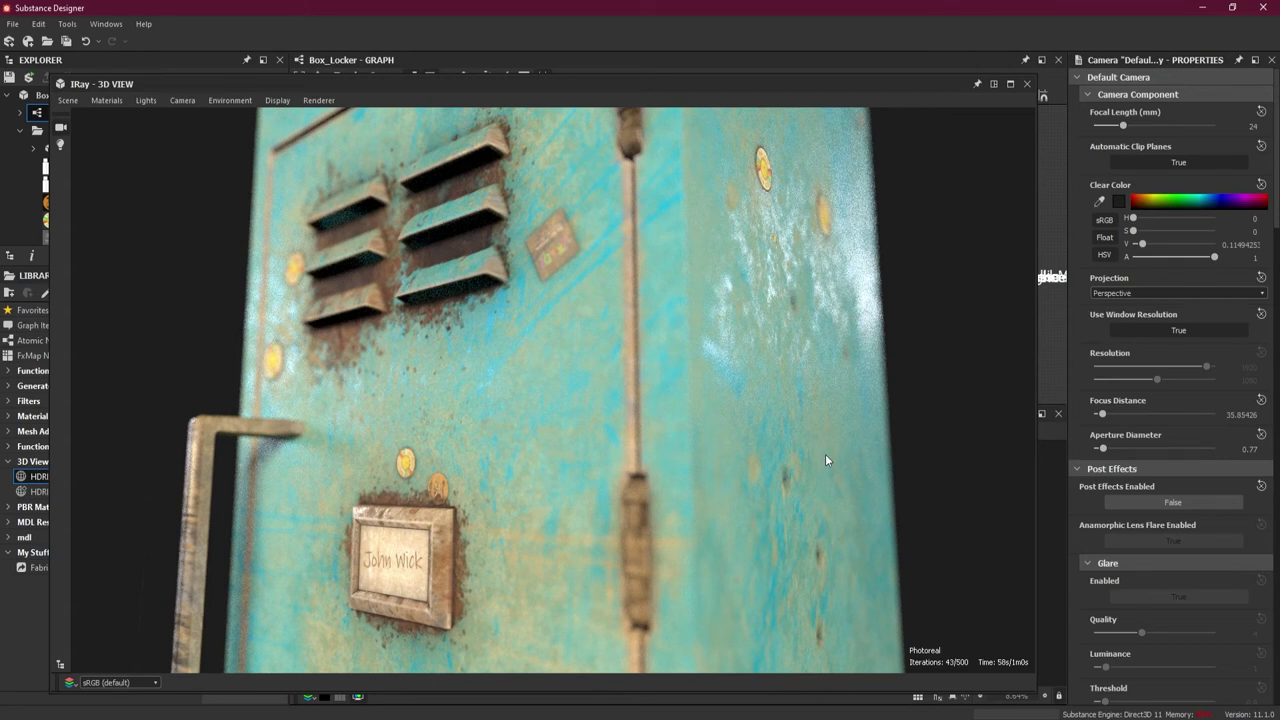
- Compose a full-length three-quarter view of the locker from top to base, showing its door and side panel
{"action": "left_click_drag", "start_coordinate": [818, 453], "coordinate": [629, 386]}
{"action": "right_click_drag", "start_coordinate": [656, 552], "coordinate": [628, 486]}
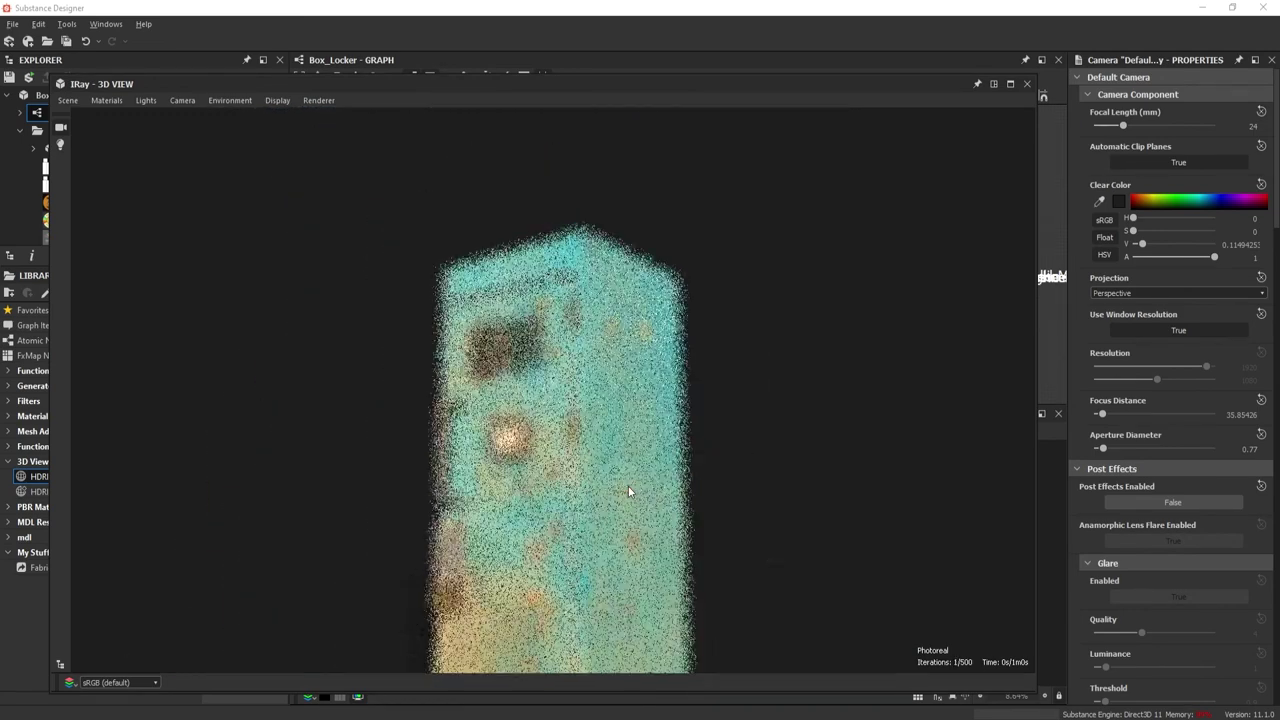
{"action": "left_click_drag", "start_coordinate": [625, 511], "coordinate": [563, 578]}
{"action": "mouse_move", "coordinate": [591, 527]}
{"action": "left_mouse_down"}
{"action": "mouse_move", "coordinate": [562, 537]}
{"action": "mouse_move", "coordinate": [565, 523]}
{"action": "mouse_move", "coordinate": [601, 523]}
{"action": "left_mouse_up"}
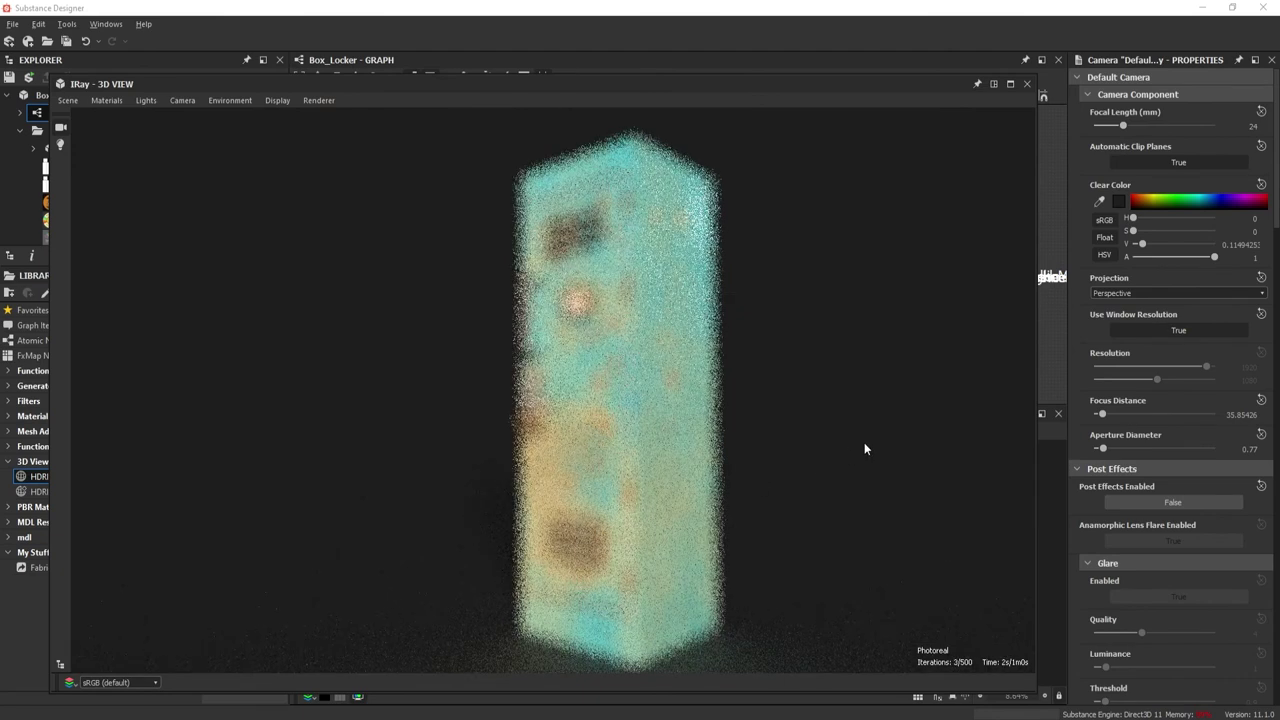
- Turn the full-length view slightly toward the locker's side panel and focus the camera on the door's name plate
{"action": "middle_click", "coordinate": [575, 307], "text": "ctrl"}
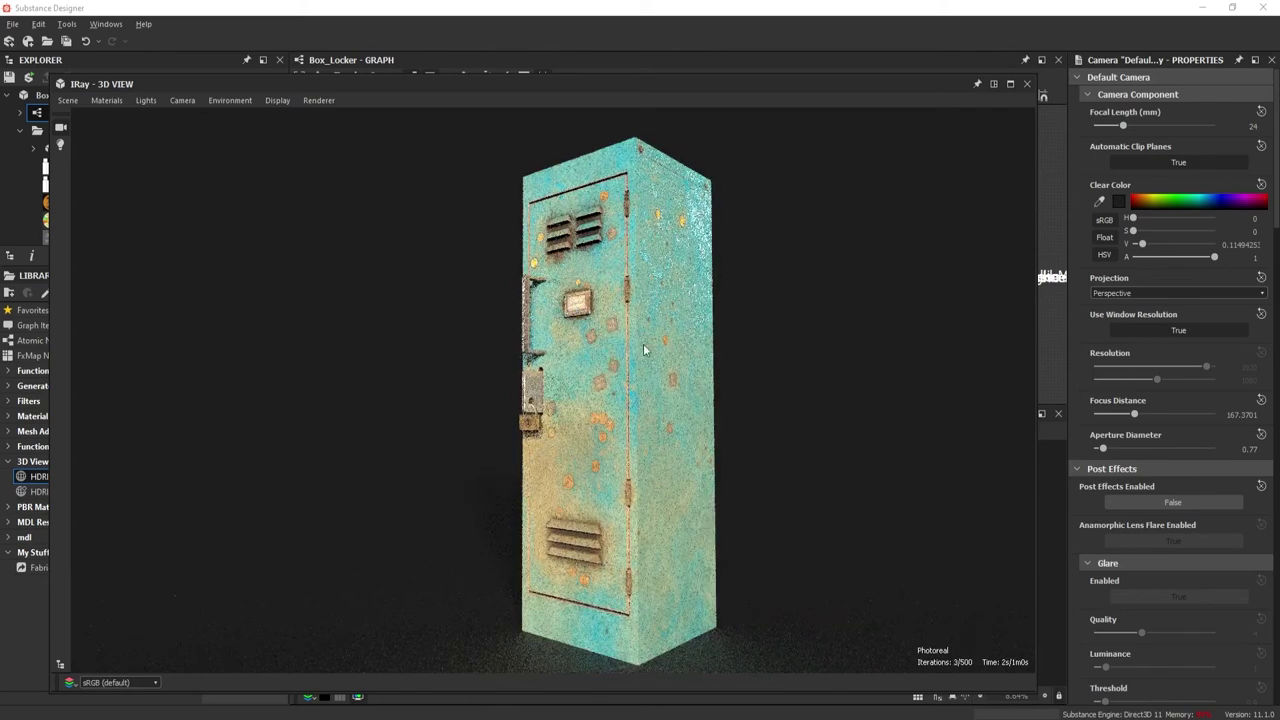
{"action": "left_click_drag", "start_coordinate": [639, 346], "coordinate": [631, 346]}
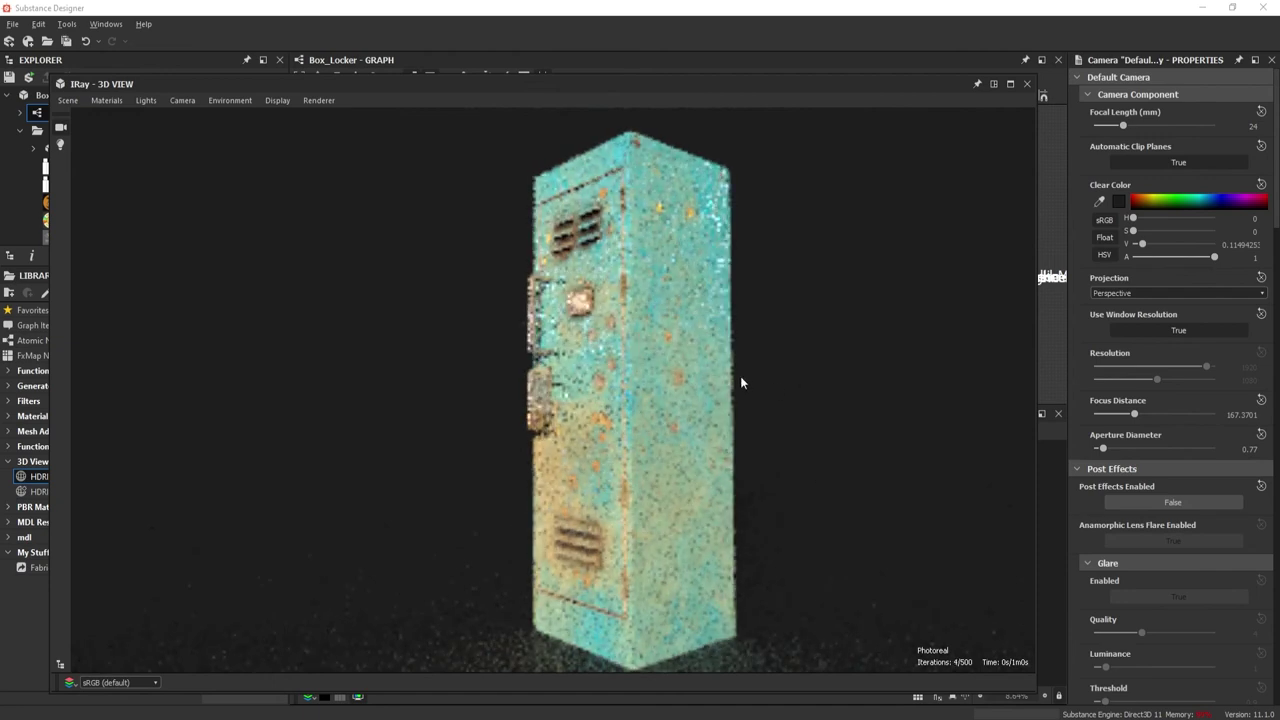
{"action": "middle_click", "coordinate": [580, 302], "text": "ctrl"}
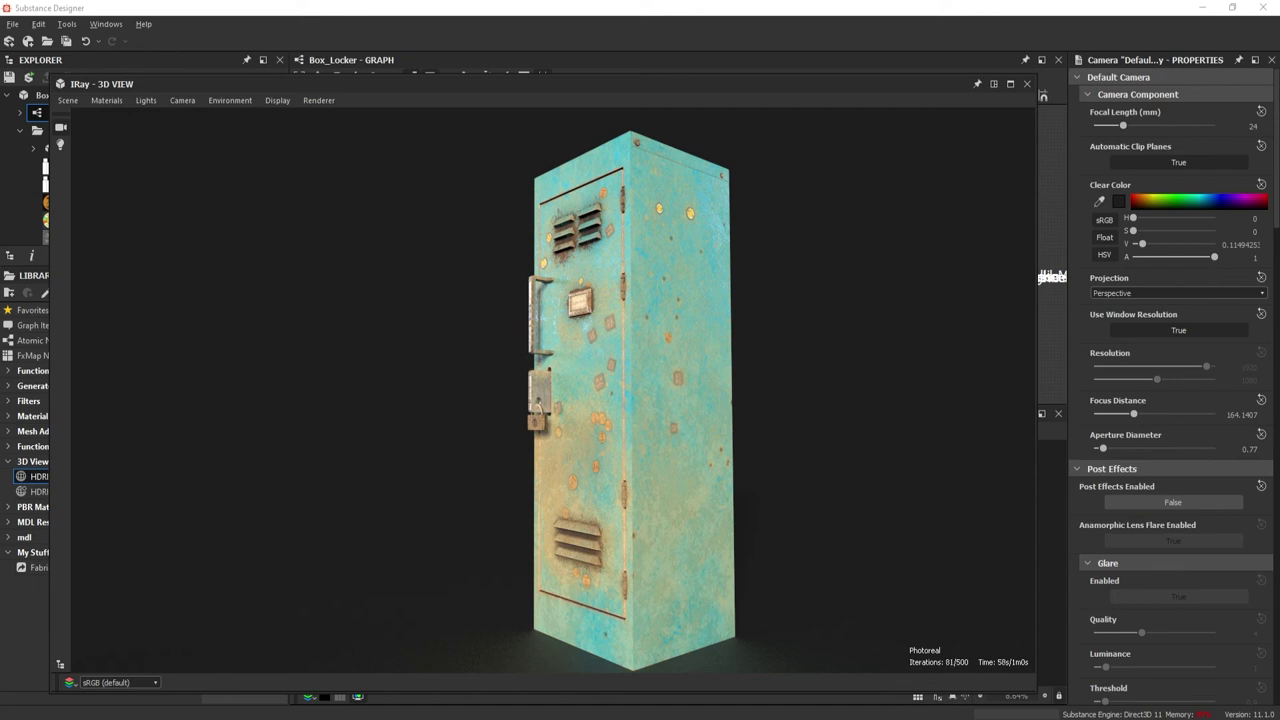
{"action": "key", "text": "Escape"}
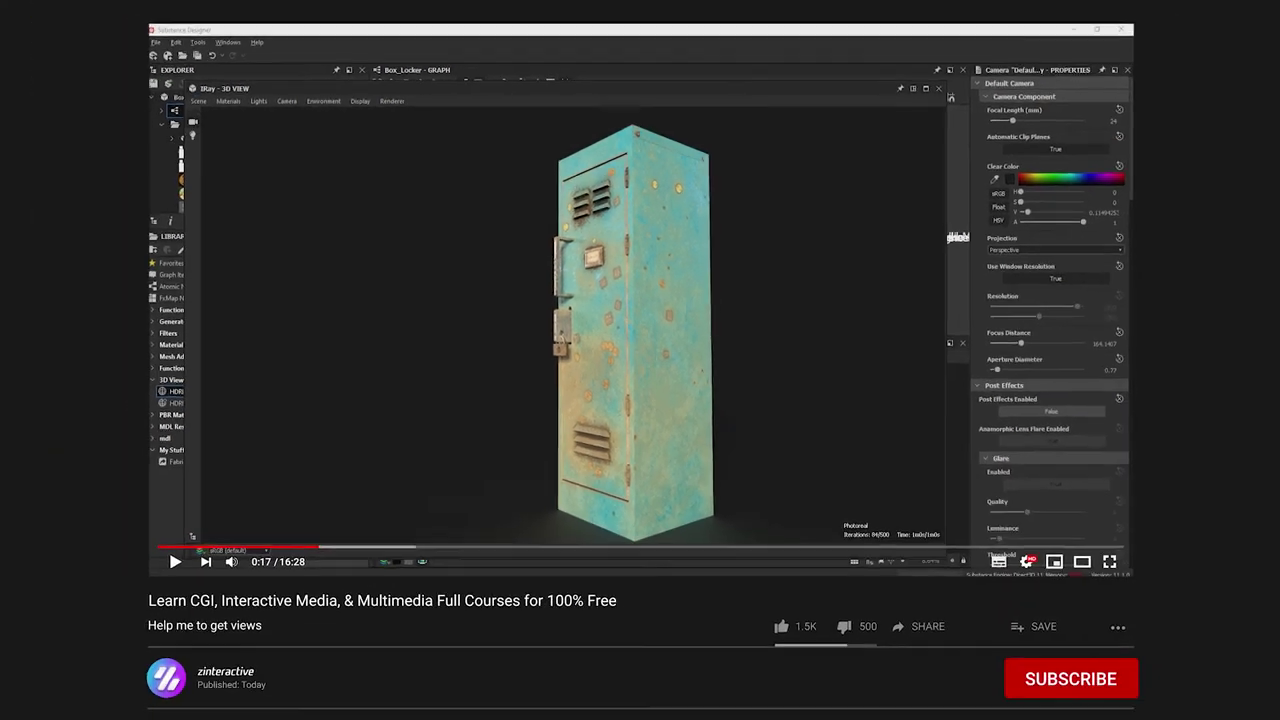